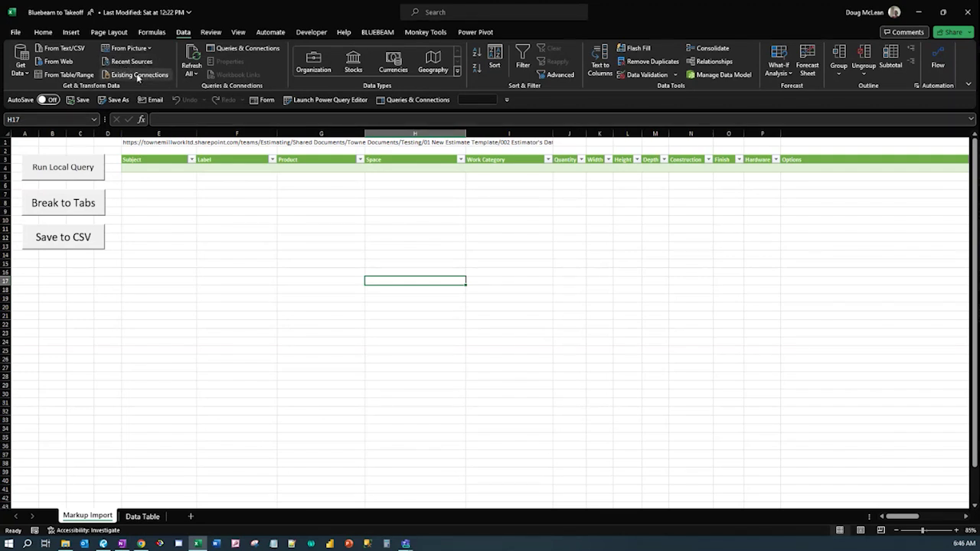
{"action": "left_click", "coordinate": [31, 76]}
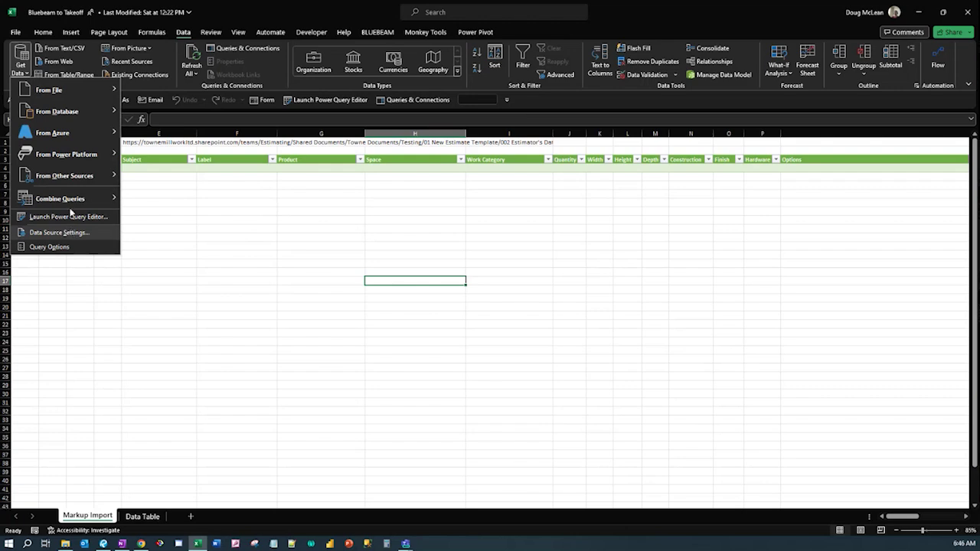
{"action": "mouse_move", "coordinate": [76, 90]}
{"action": "left_click", "coordinate": [162, 197]}
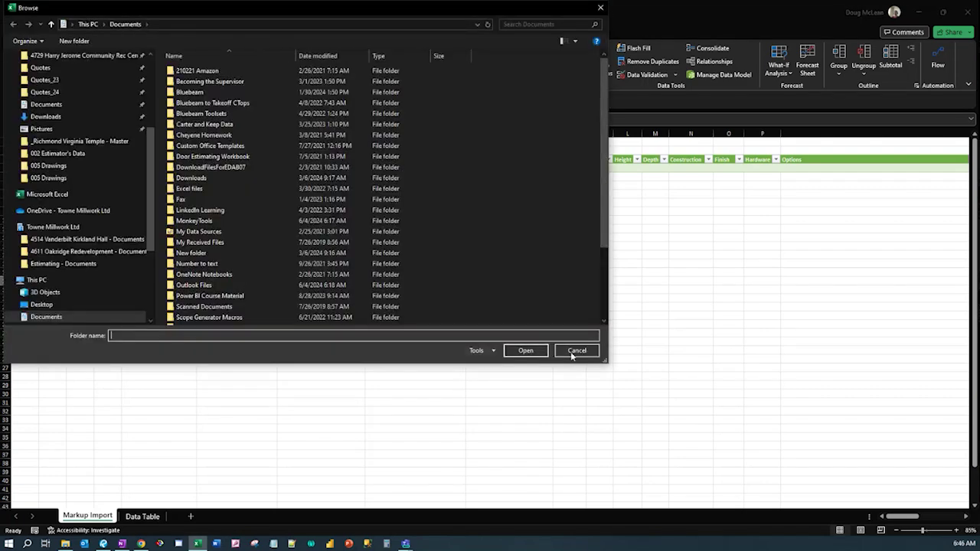
{"action": "left_click", "coordinate": [572, 352]}
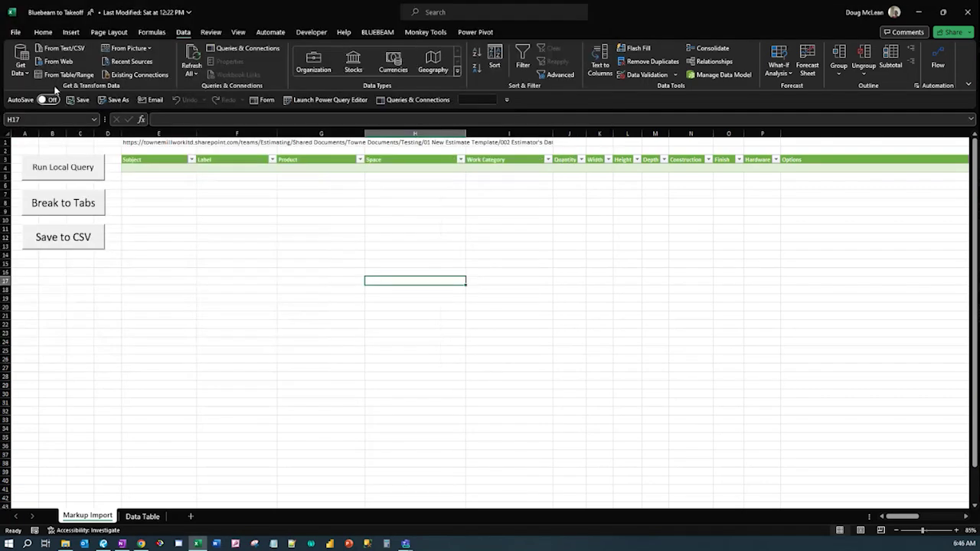
Step: Review the source types available for importing data: file, database, Azure and other sources
{"action": "left_click", "coordinate": [28, 75]}
{"action": "mouse_move", "coordinate": [67, 93]}
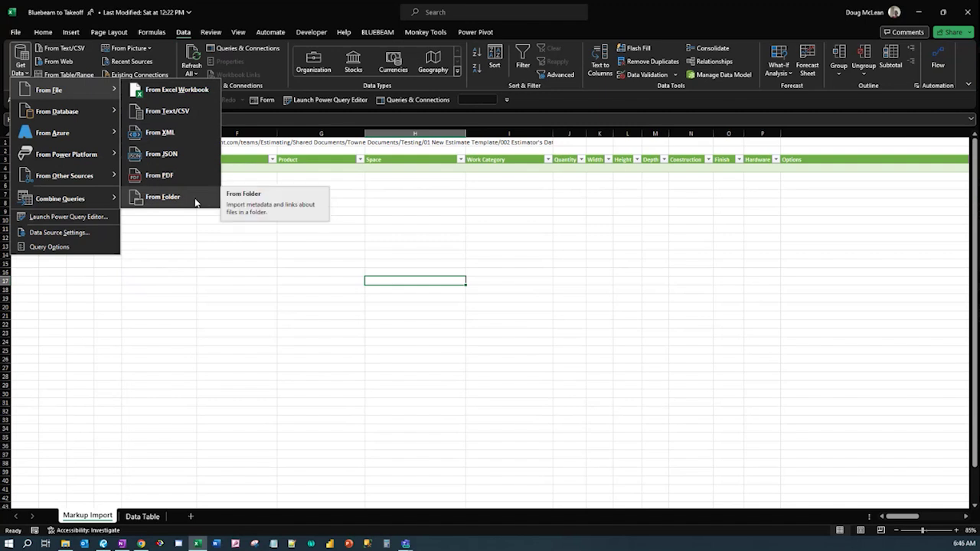
{"action": "mouse_move", "coordinate": [89, 112]}
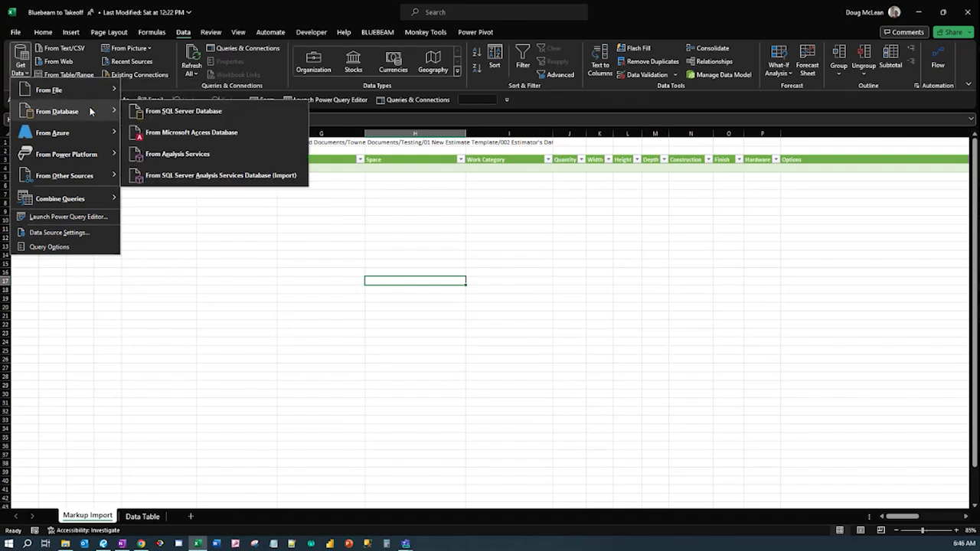
{"action": "mouse_move", "coordinate": [79, 134]}
{"action": "mouse_move", "coordinate": [85, 177]}
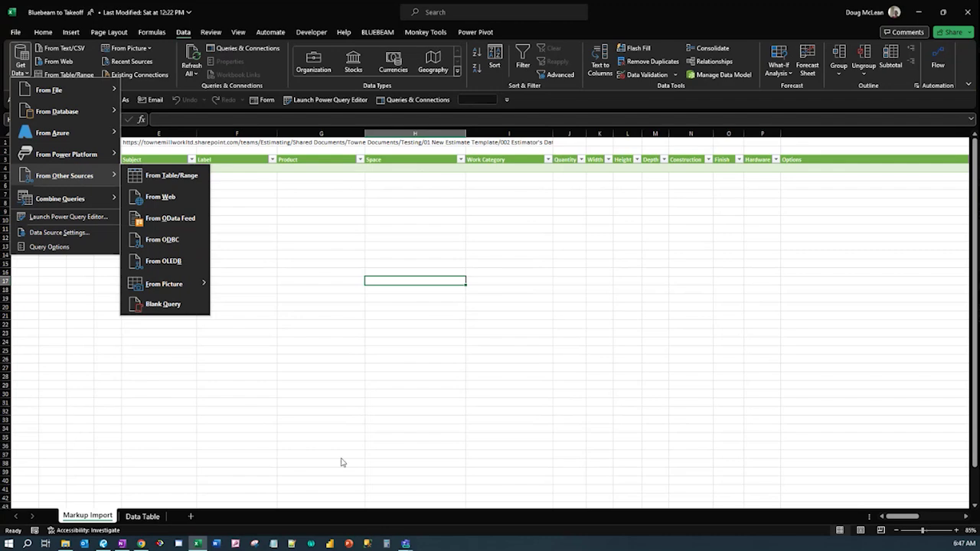
{"action": "left_click", "coordinate": [390, 158]}
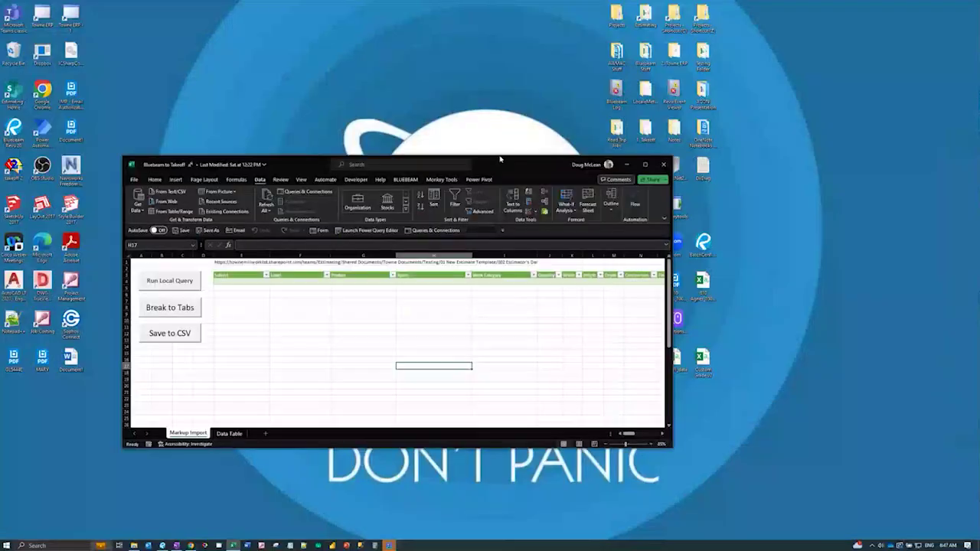
Step: Maximize the workbook window and run the local query to load the markup data into the Markup Import sheet
{"action": "left_click_drag", "start_coordinate": [395, 164], "coordinate": [431, 4]}
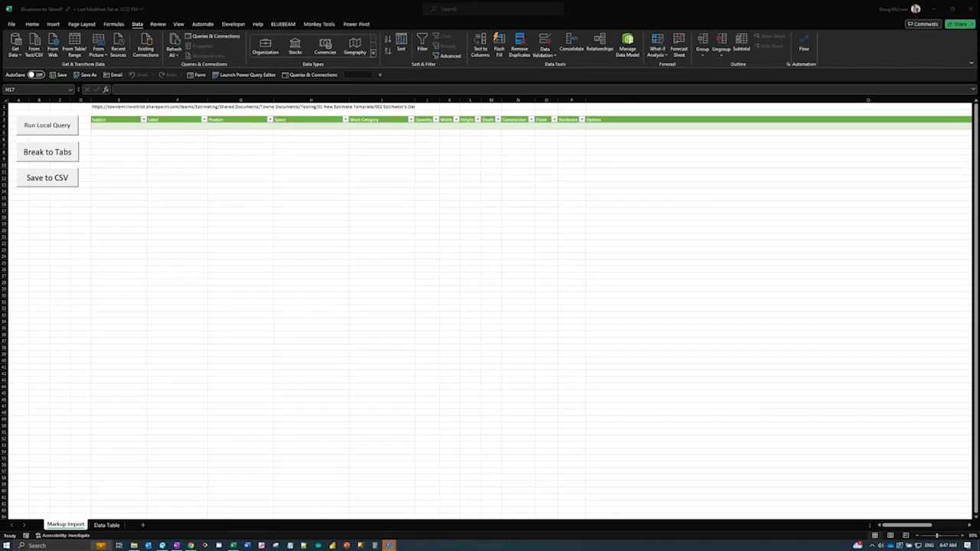
{"action": "key", "text": "alt+Tab"}
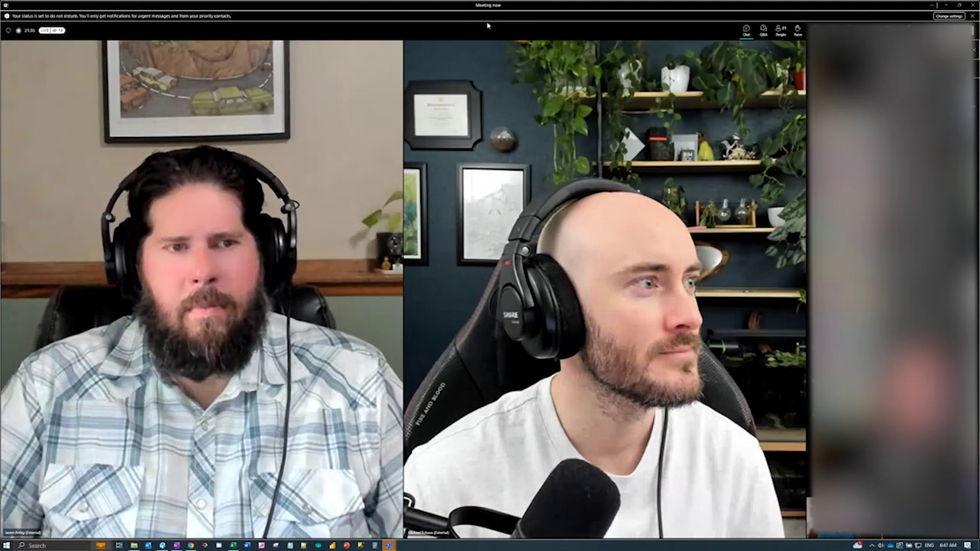
{"action": "key", "text": "alt+Tab"}
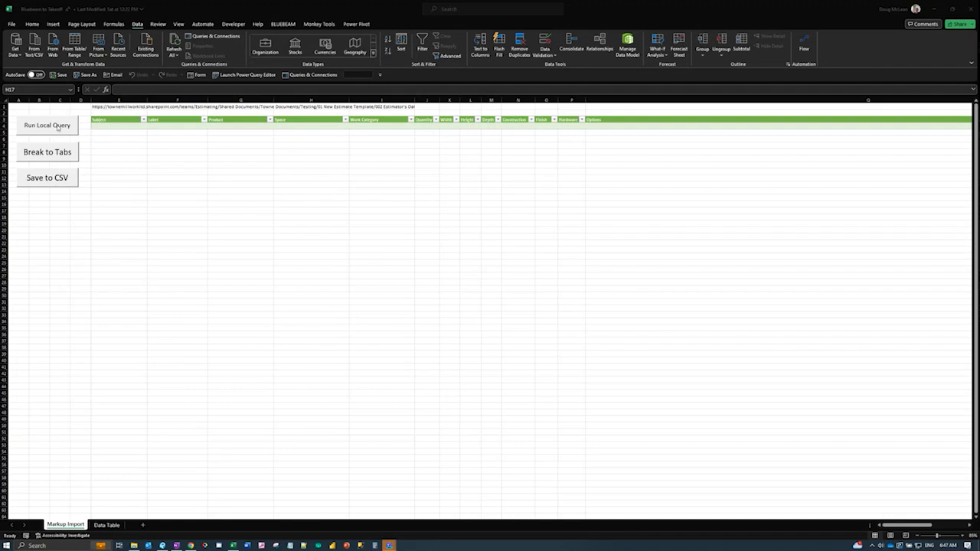
{"action": "left_click", "coordinate": [160, 199]}
{"action": "left_click", "coordinate": [36, 127]}
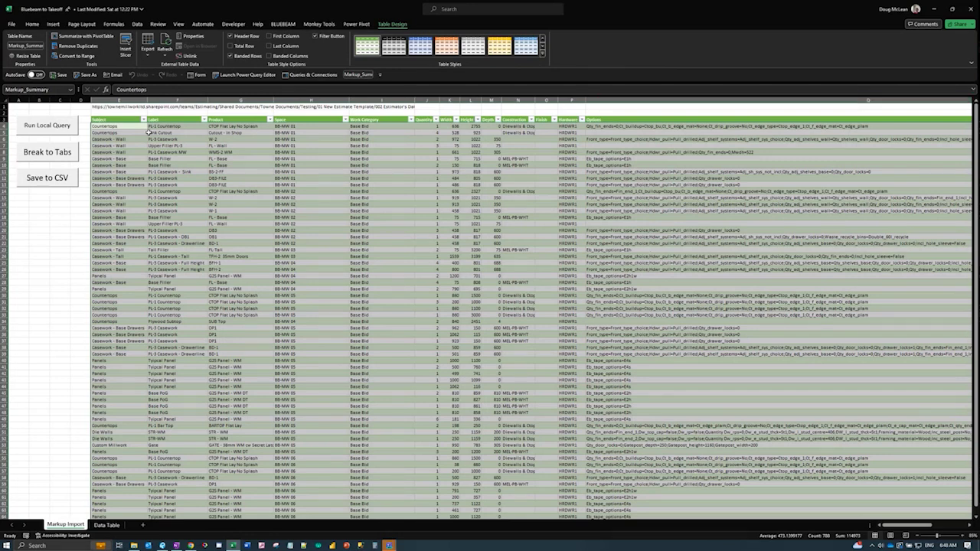
Step: Widen the Work Category column so the full file path fits in row 1, and inspect the path cell's TEXTBEFORE formula
{"action": "left_click", "coordinate": [398, 107]}
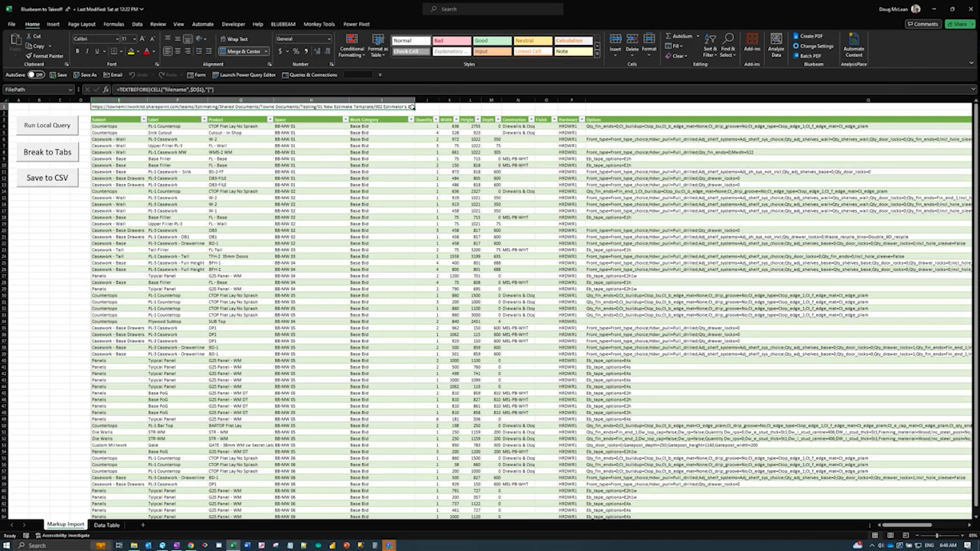
{"action": "left_click_drag", "start_coordinate": [414, 99], "coordinate": [465, 99]}
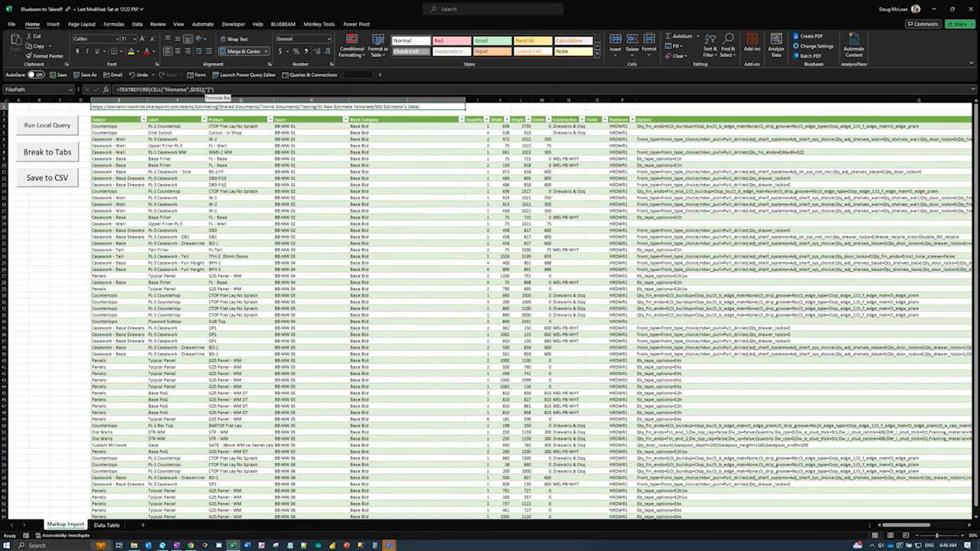
{"action": "type", "text": "\")"}
Step: Look over the refresh commands available for the imported markup table
{"action": "left_click", "coordinate": [317, 177]}
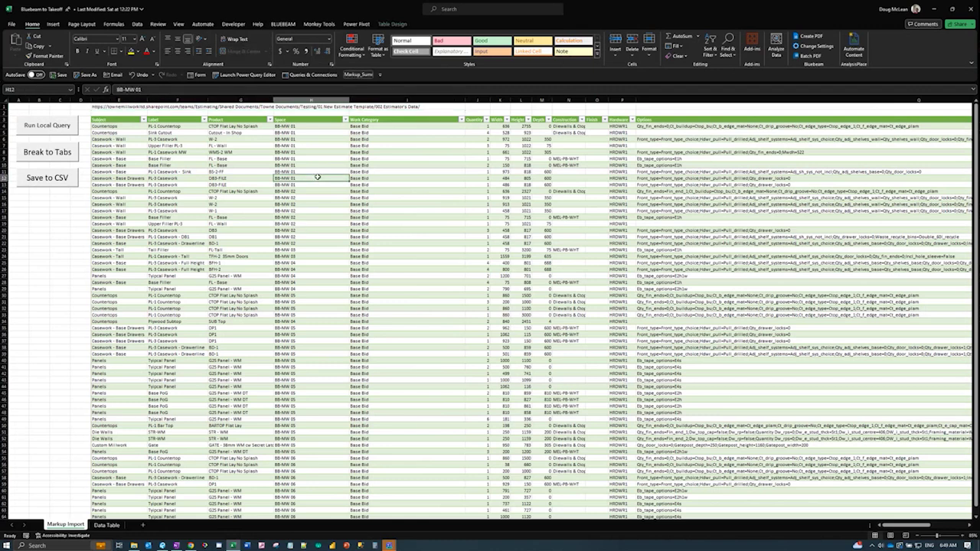
{"action": "right_click", "coordinate": [317, 177]}
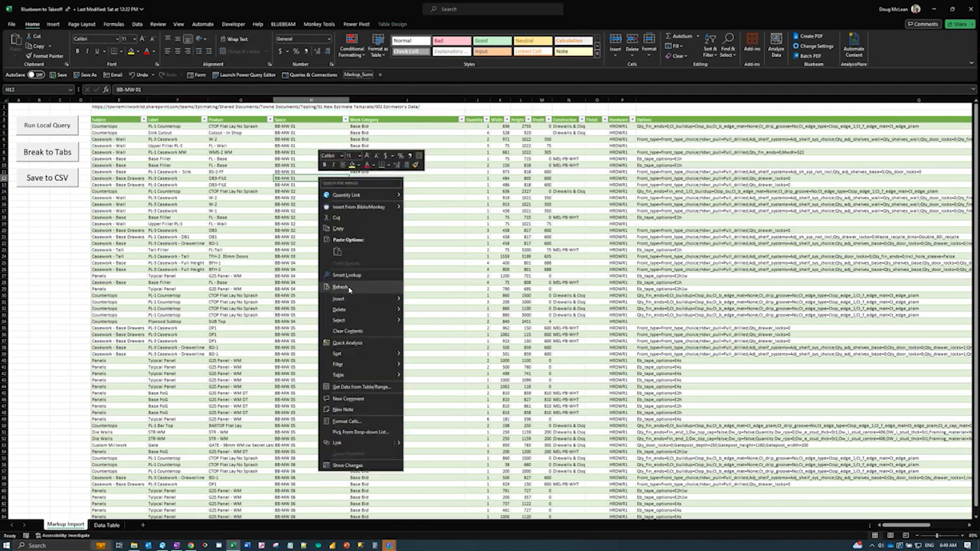
{"action": "left_click", "coordinate": [243, 19]}
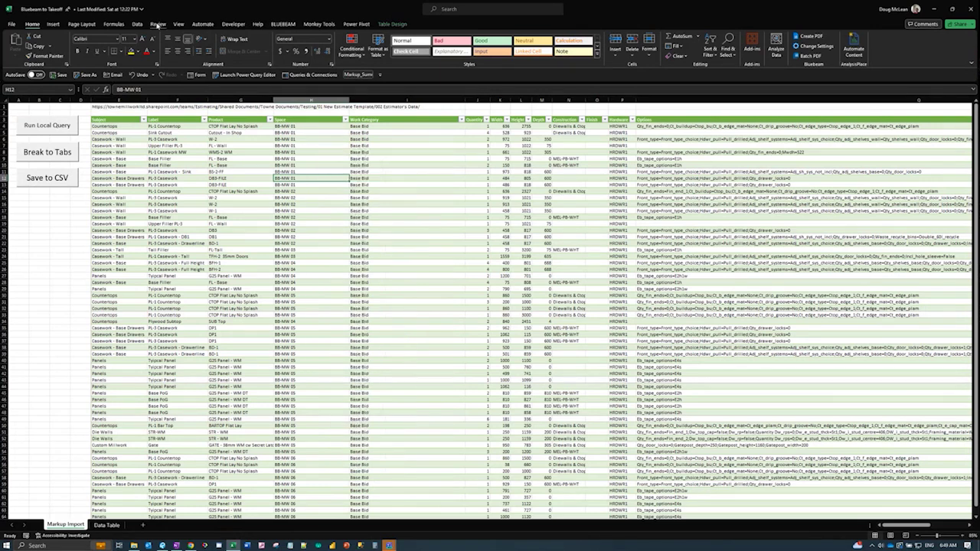
{"action": "left_click", "coordinate": [139, 24]}
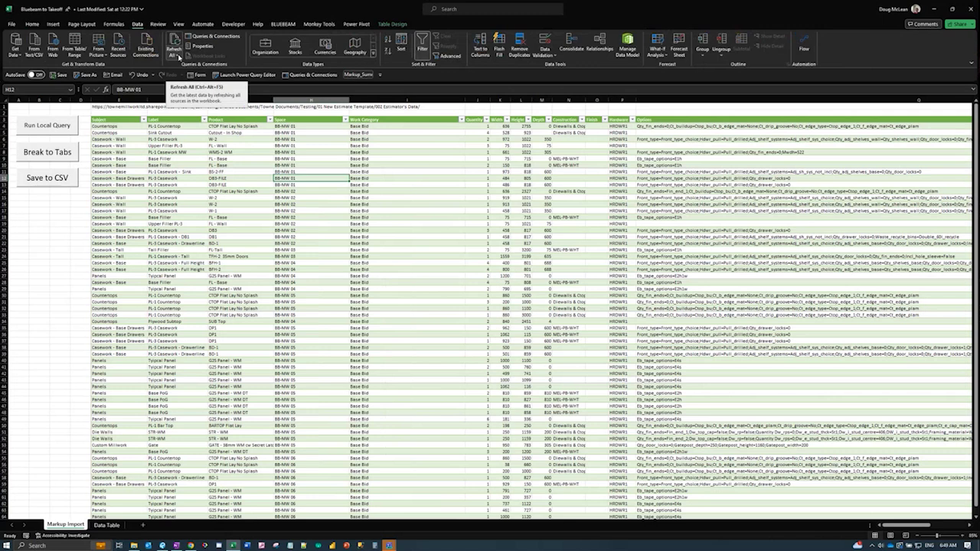
{"action": "left_click", "coordinate": [418, 89]}
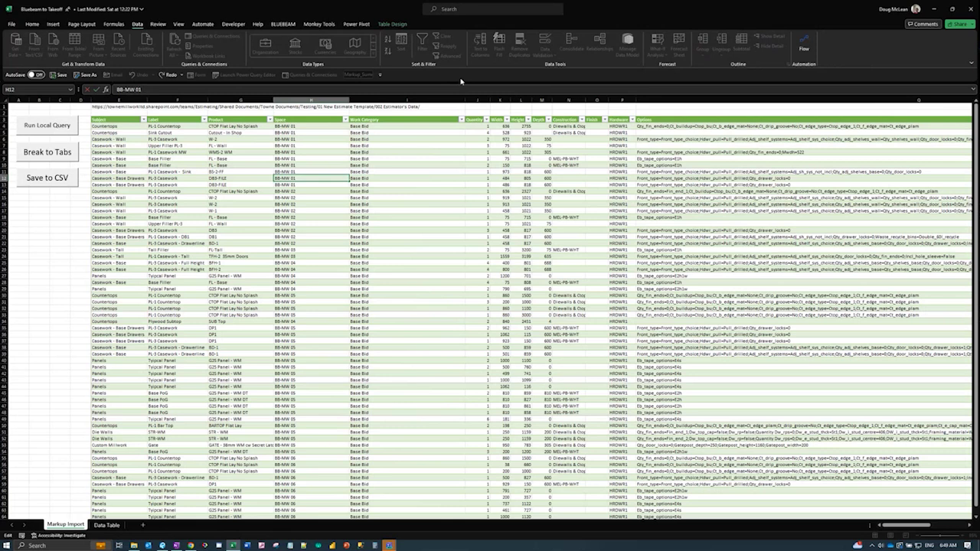
Step: Open the Power Query Editor and examine the Source step of the RawDataImport query
{"action": "left_click", "coordinate": [41, 212]}
{"action": "left_click", "coordinate": [291, 185]}
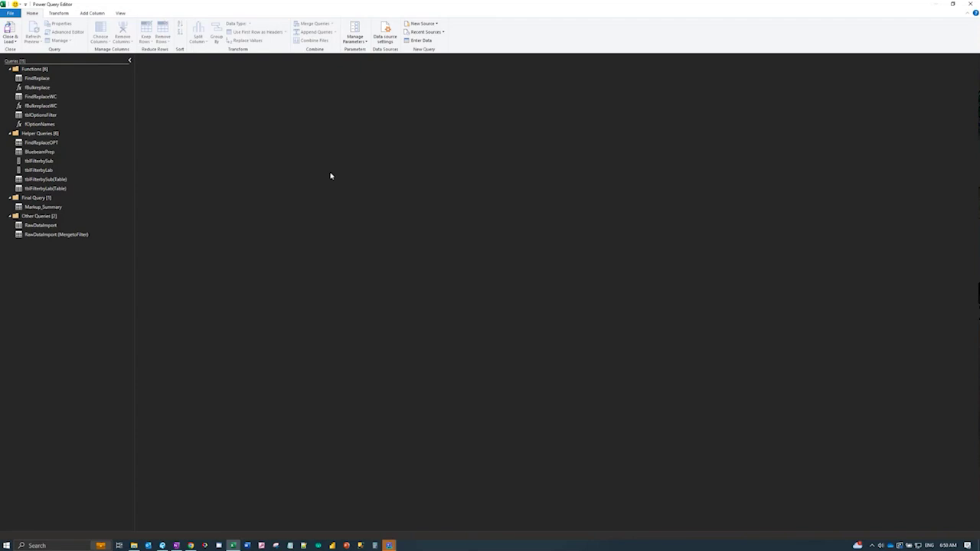
{"action": "left_click", "coordinate": [48, 225]}
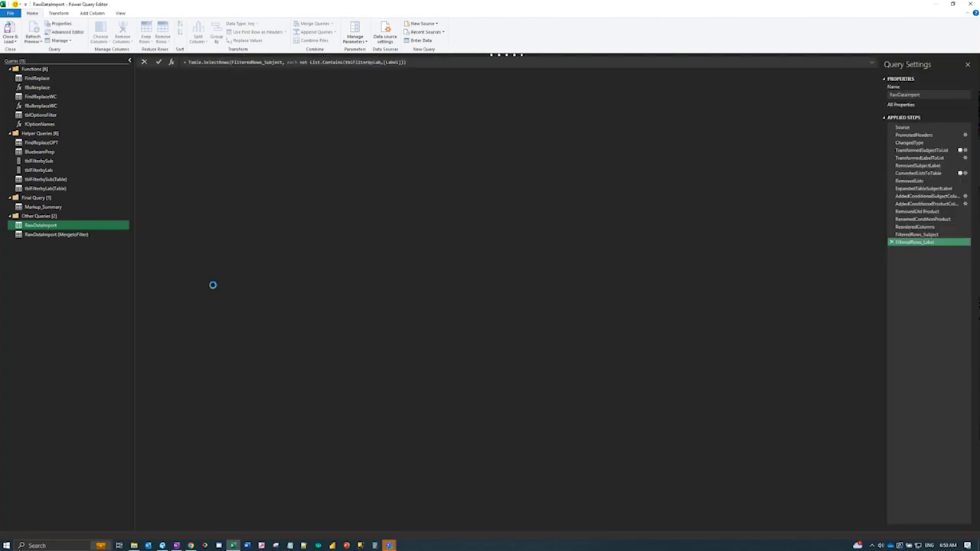
{"action": "left_click", "coordinate": [902, 127]}
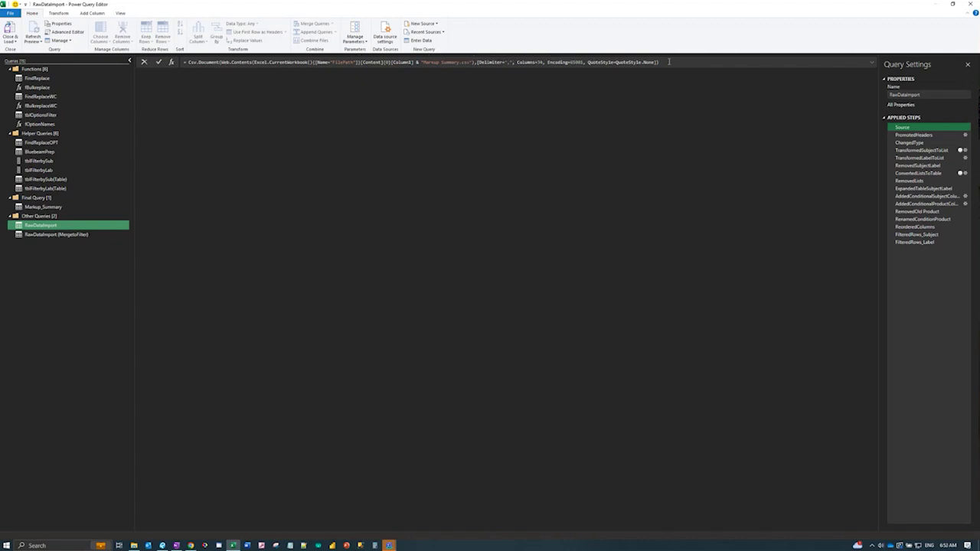
Step: Check the RawDataImport (MergetoFilter) and Markup_Summary queries, then return to the Source step of RawDataImport
{"action": "left_click", "coordinate": [63, 235]}
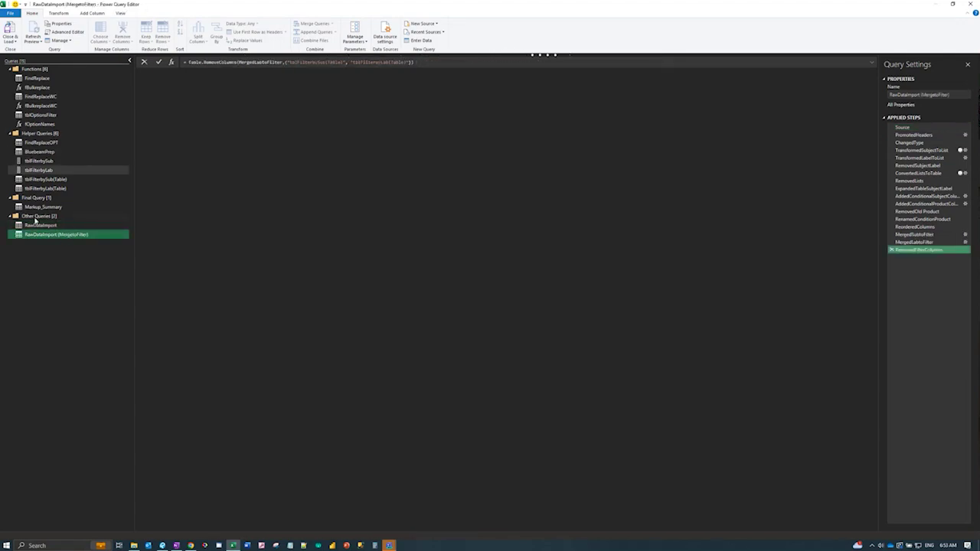
{"action": "left_click", "coordinate": [34, 207]}
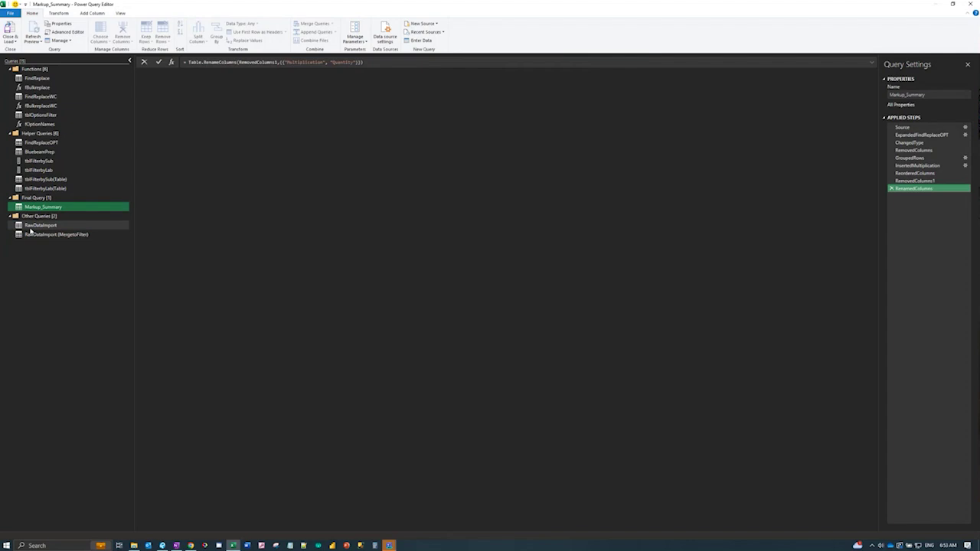
{"action": "left_click", "coordinate": [37, 226]}
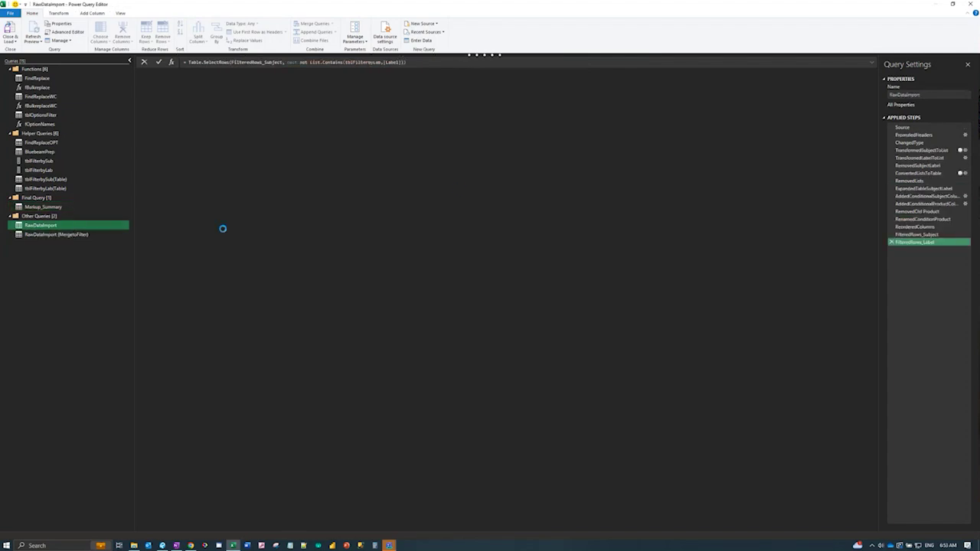
{"action": "left_click", "coordinate": [903, 128]}
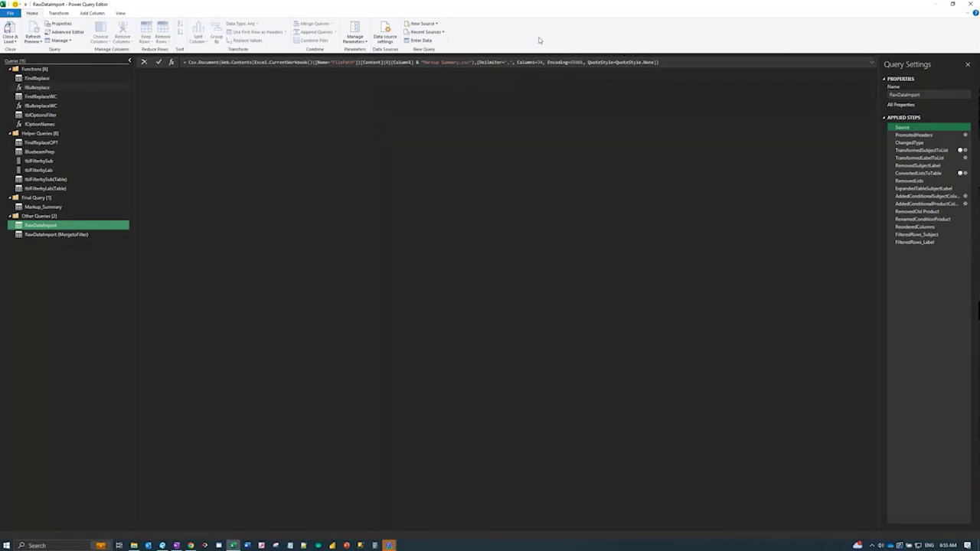
{"action": "double_click", "coordinate": [902, 8]}
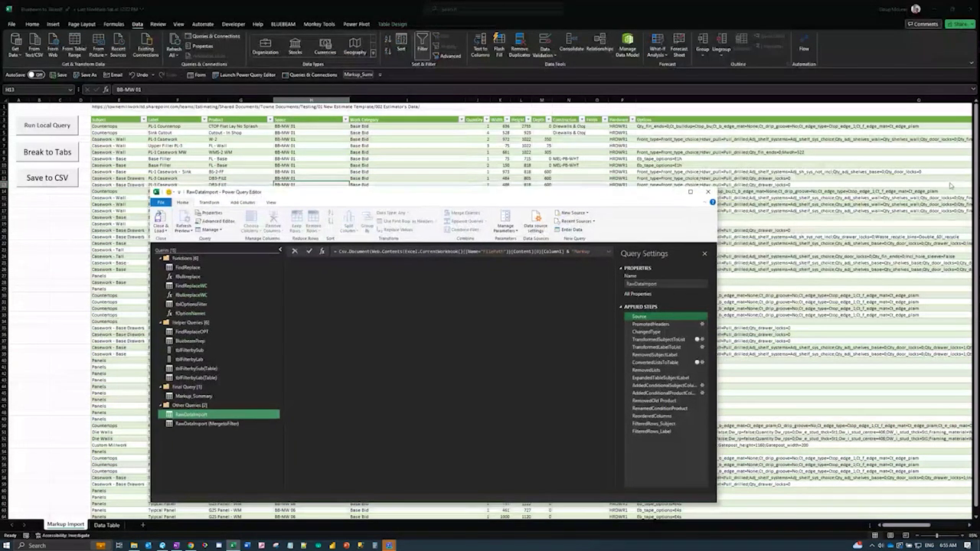
{"action": "left_click_drag", "start_coordinate": [516, 192], "coordinate": [593, 0]}
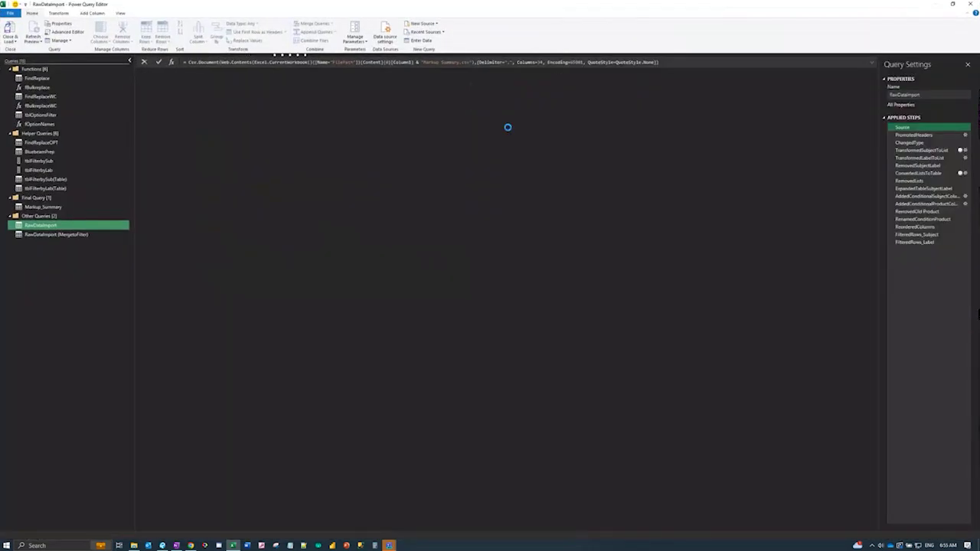
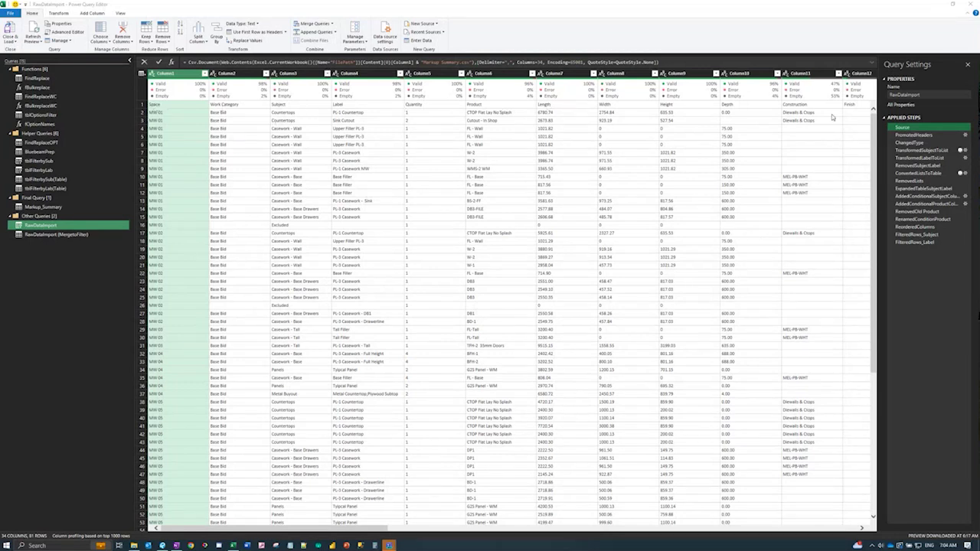
Step: Examine the PromotedHeaders and ChangedType steps of RawDataImport, looking across the columns of the typed data
{"action": "left_click", "coordinate": [918, 135]}
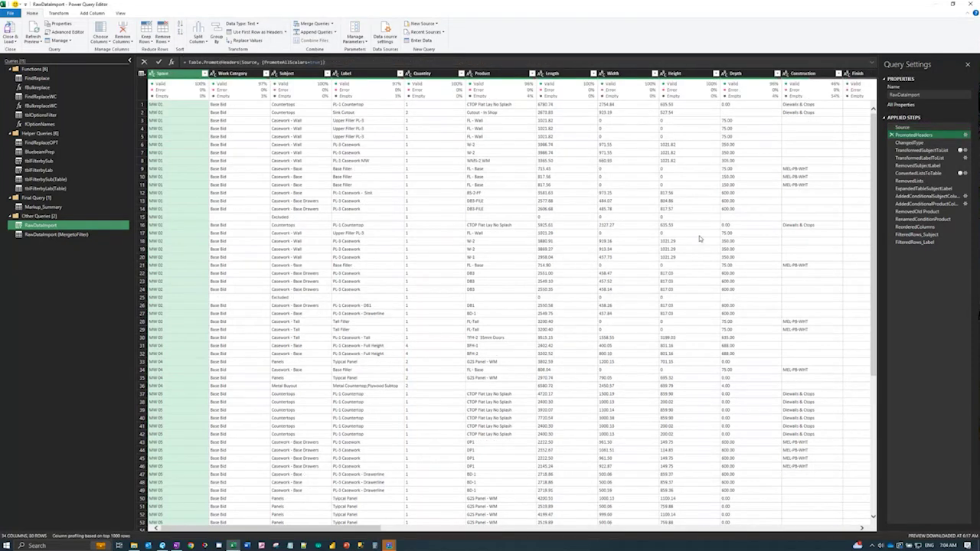
{"action": "left_click", "coordinate": [910, 143]}
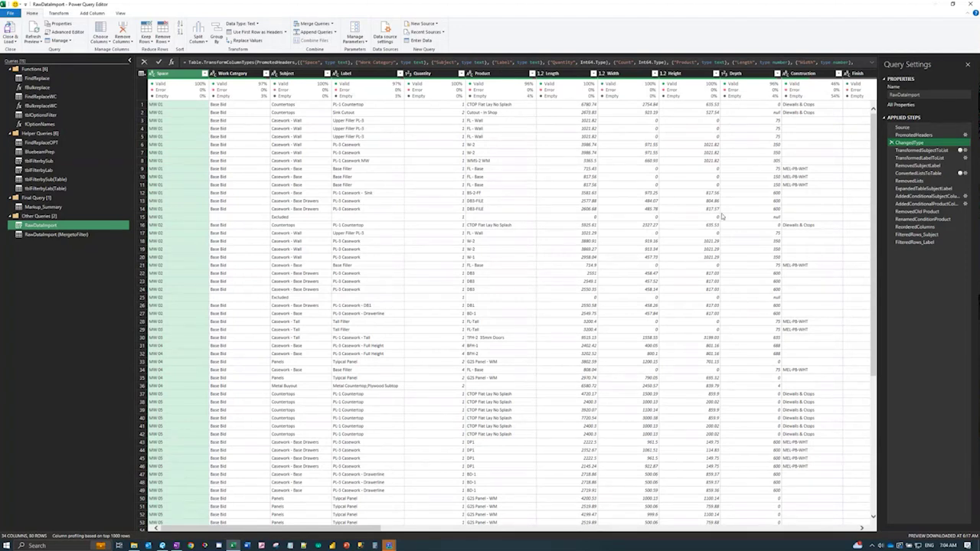
{"action": "left_click", "coordinate": [694, 203]}
{"action": "scroll", "coordinate": [693, 203], "scroll_direction": "right", "scroll_amount": 5}
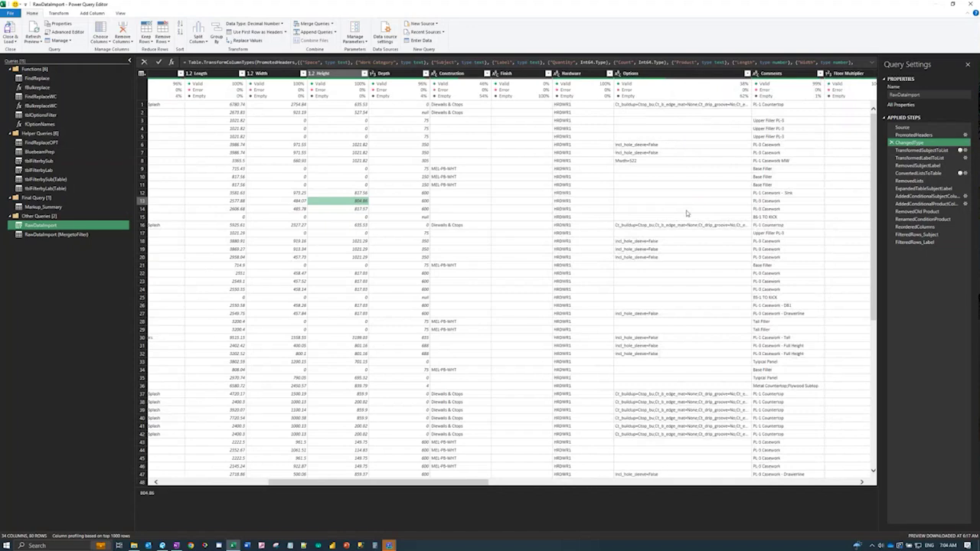
{"action": "scroll", "coordinate": [637, 221], "scroll_direction": "left", "scroll_amount": 5}
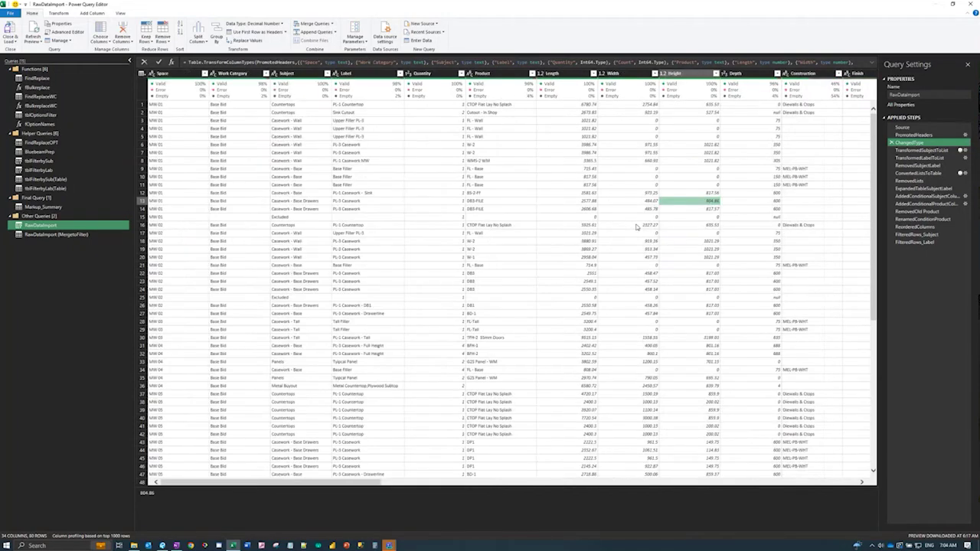
{"action": "scroll", "coordinate": [633, 228], "scroll_direction": "right", "scroll_amount": 10}
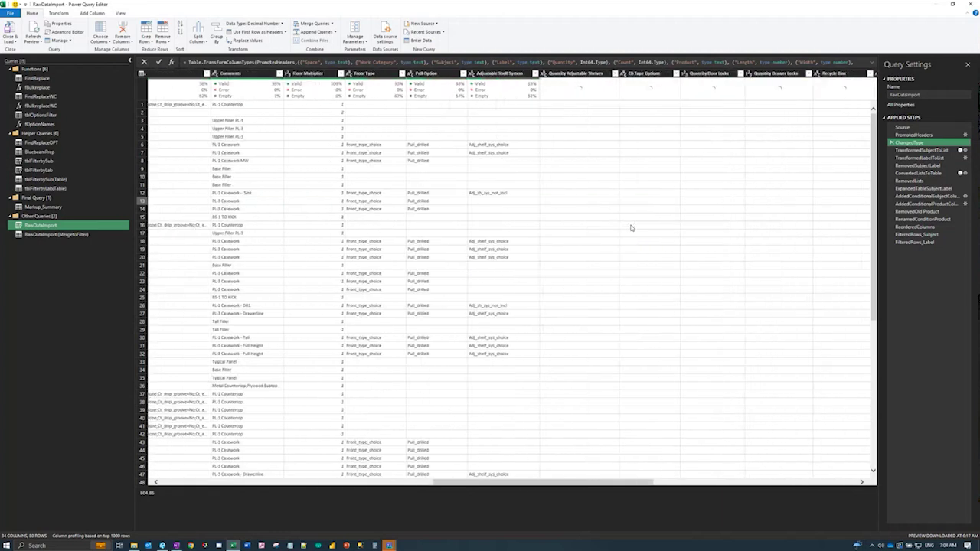
{"action": "scroll", "coordinate": [617, 216], "scroll_direction": "left", "scroll_amount": 3}
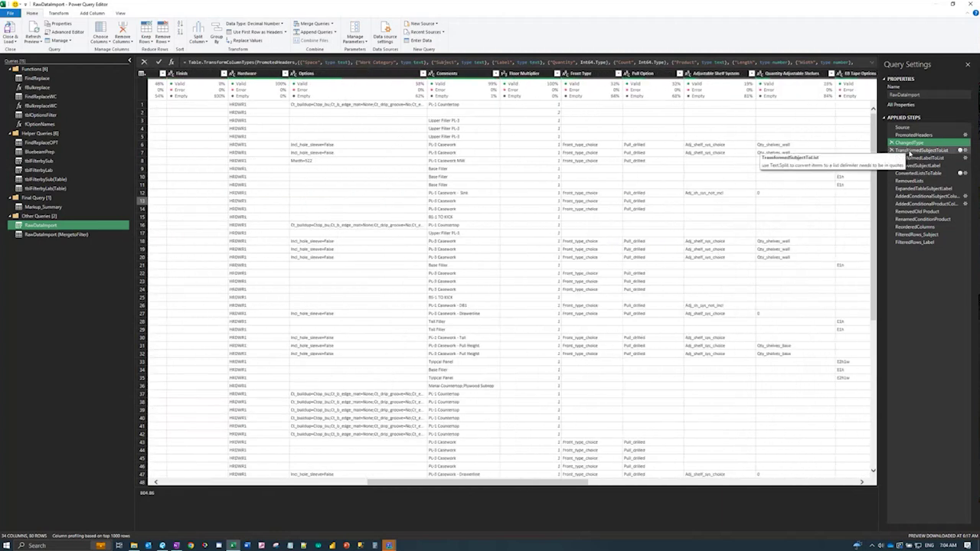
{"action": "scroll", "coordinate": [553, 219], "scroll_direction": "left", "scroll_amount": 8}
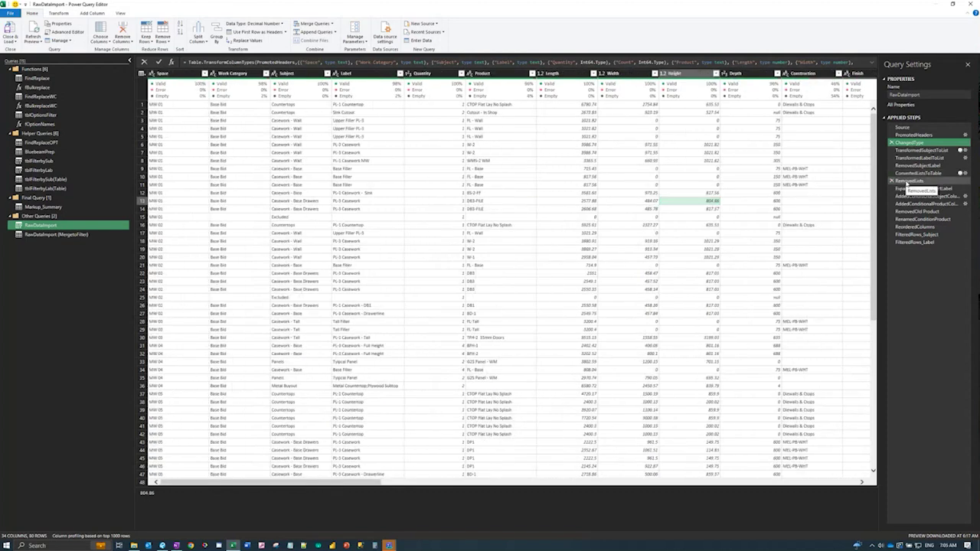
Step: Examine the RemovedLists, TransformedSubjectToList, ExpandedTableSubjectLabel and added conditional subject column steps of RawDataImport
{"action": "left_click", "coordinate": [915, 180]}
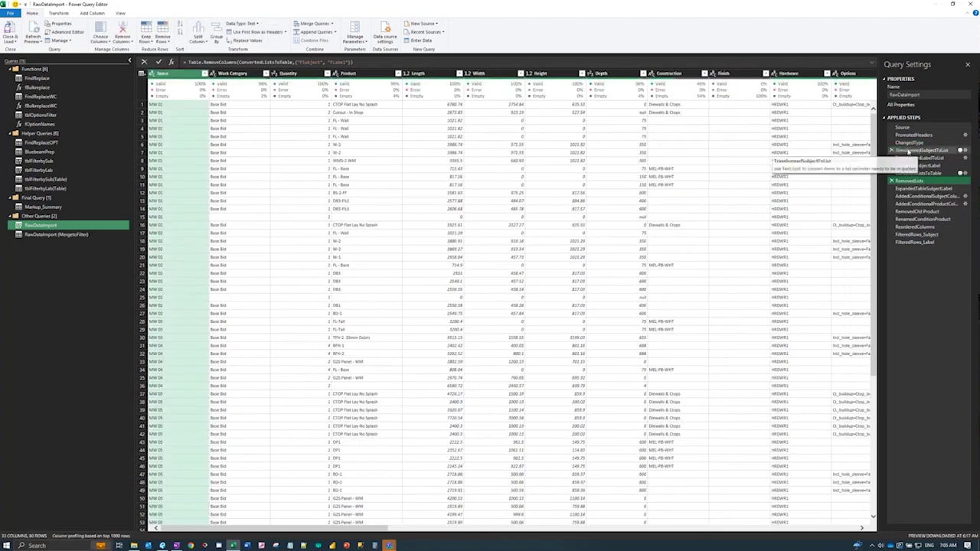
{"action": "left_click", "coordinate": [923, 150]}
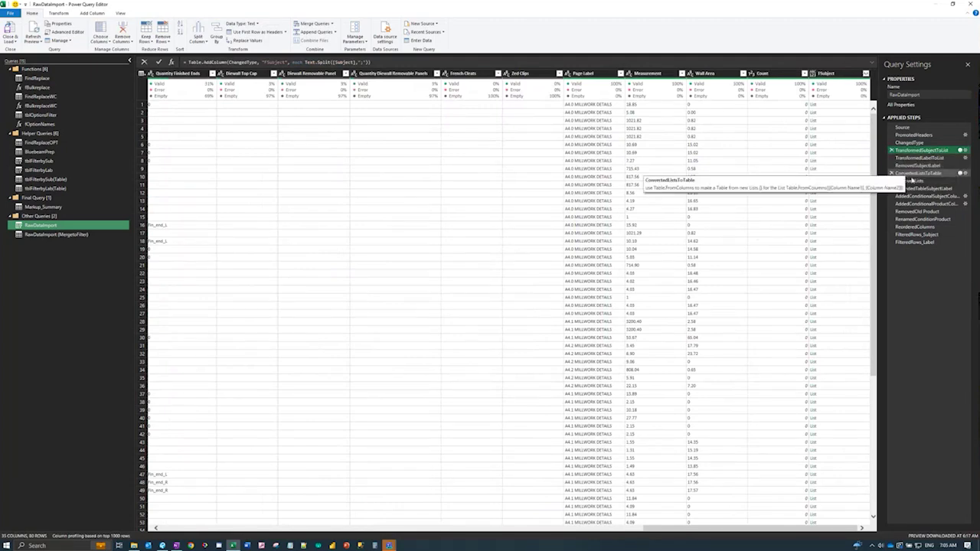
{"action": "left_click", "coordinate": [907, 182]}
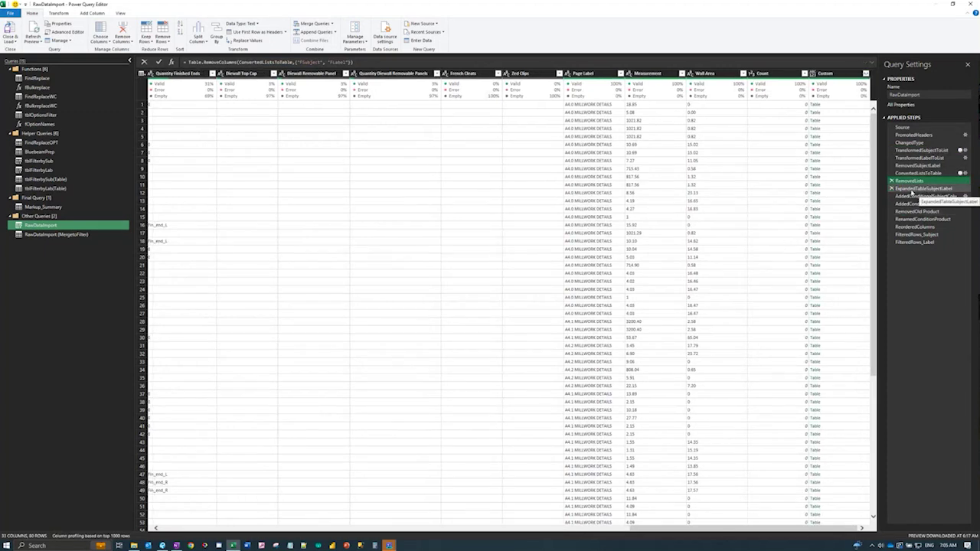
{"action": "left_click", "coordinate": [919, 189]}
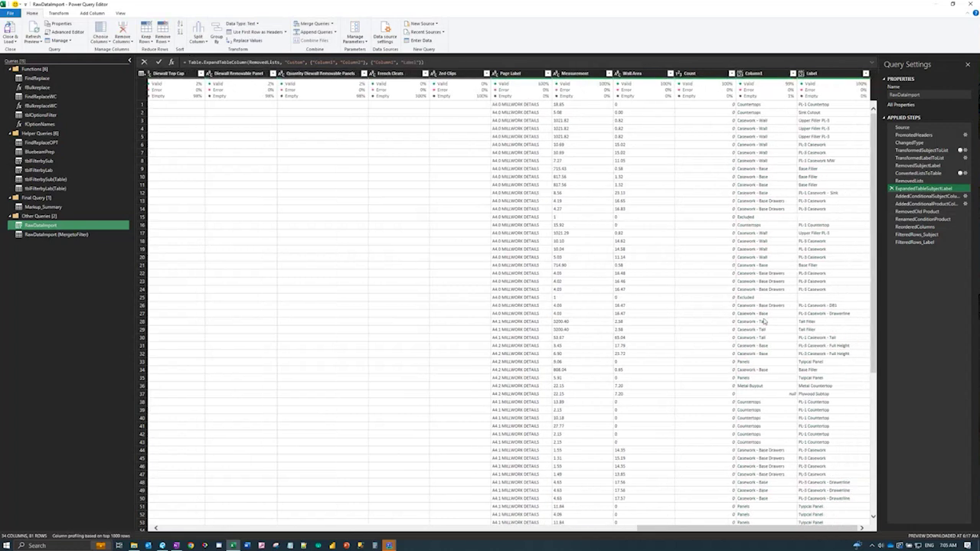
{"action": "left_click", "coordinate": [921, 196]}
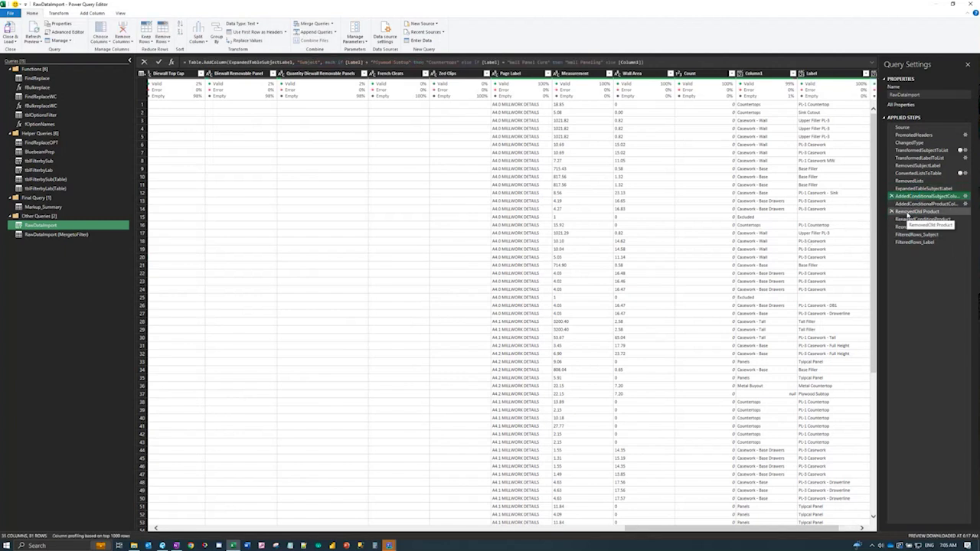
Step: Check the FilteredRows_Label and FilteredRows_Subject steps, retrying the preview, then return to the conditional subject column and Source steps
{"action": "left_click", "coordinate": [915, 242]}
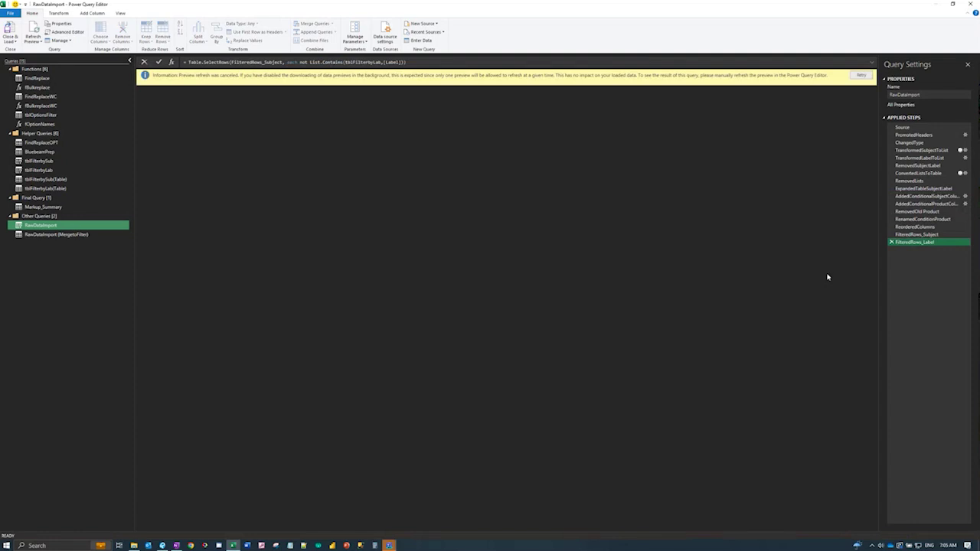
{"action": "left_click", "coordinate": [863, 76]}
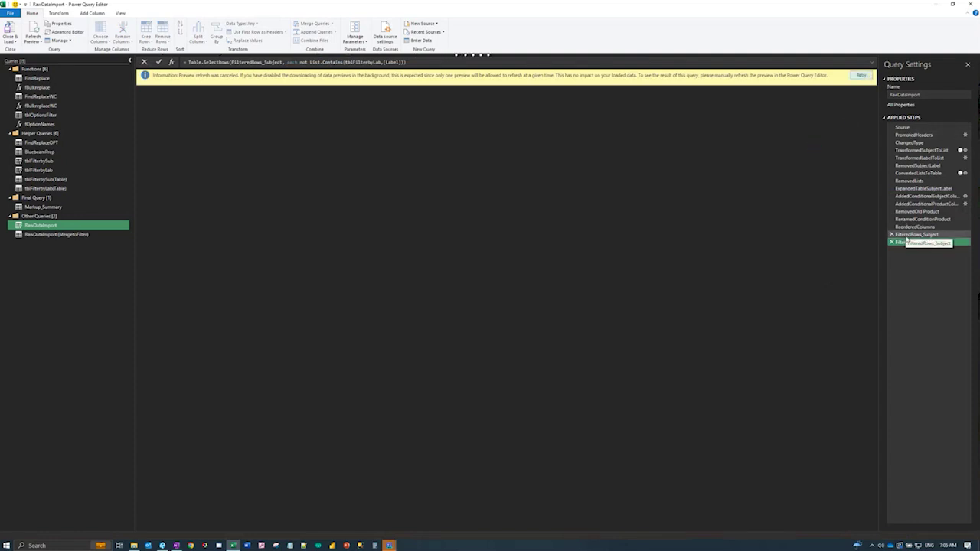
{"action": "left_click", "coordinate": [908, 234]}
{"action": "left_click", "coordinate": [919, 196]}
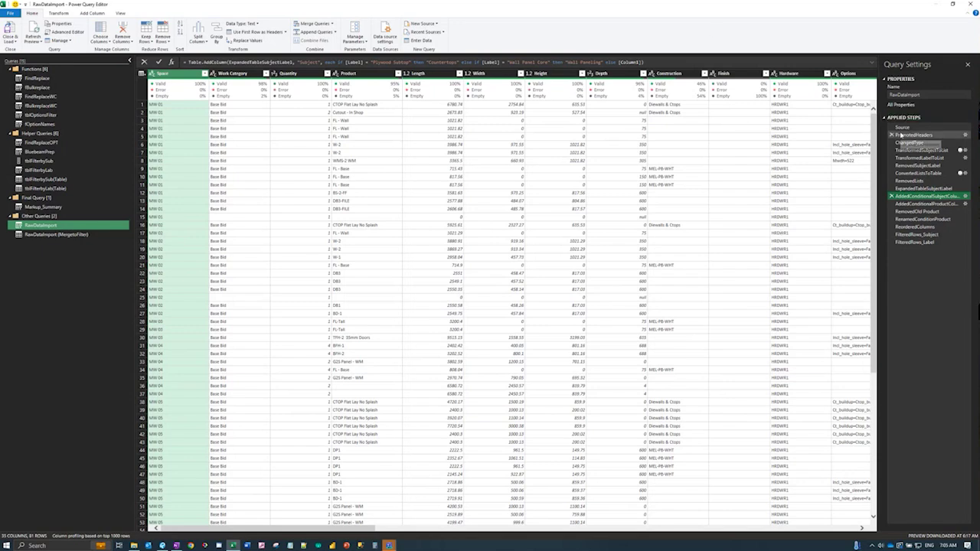
{"action": "left_click", "coordinate": [903, 127]}
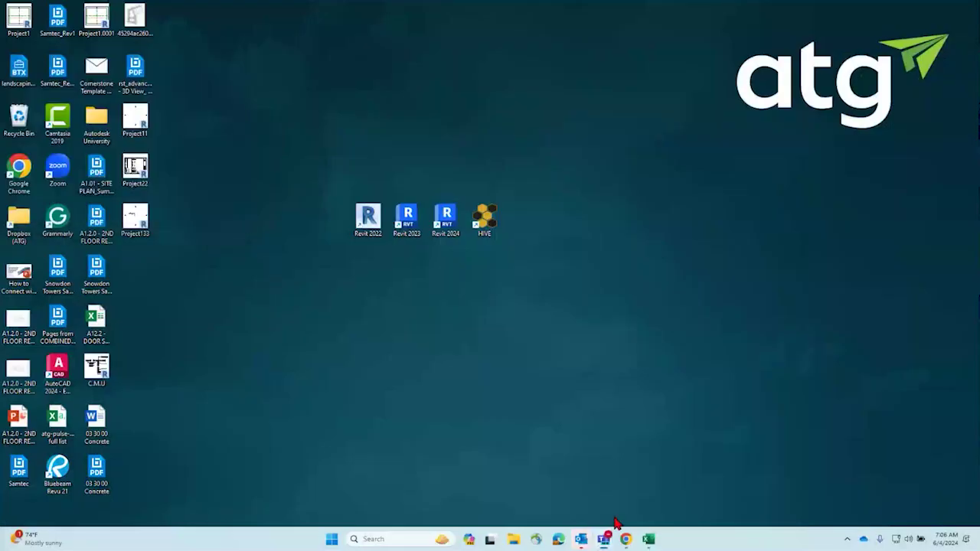
{"action": "left_click", "coordinate": [648, 539]}
{"action": "left_click_drag", "start_coordinate": [170, 249], "coordinate": [553, 3]}
{"action": "left_click", "coordinate": [21, 66]}
{"action": "mouse_move", "coordinate": [68, 96]}
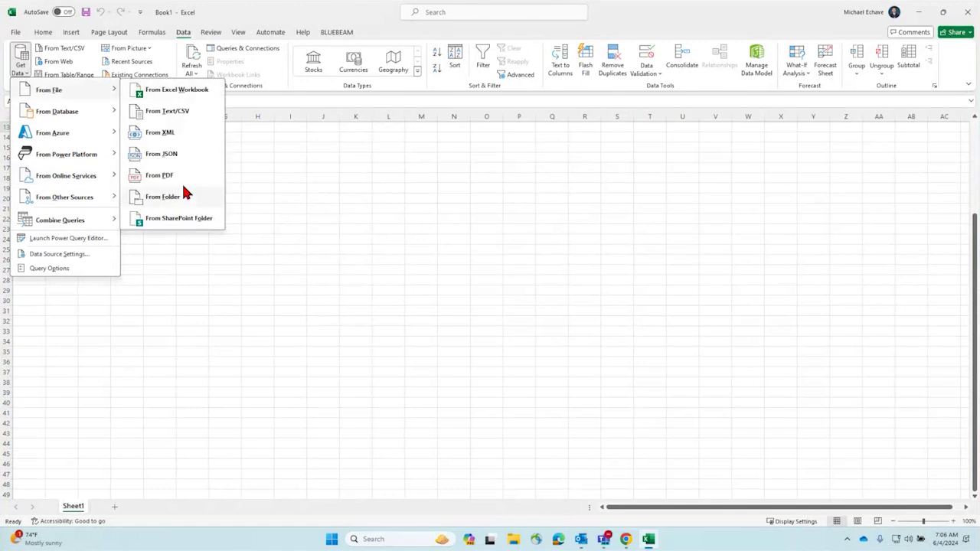
{"action": "left_click", "coordinate": [186, 121]}
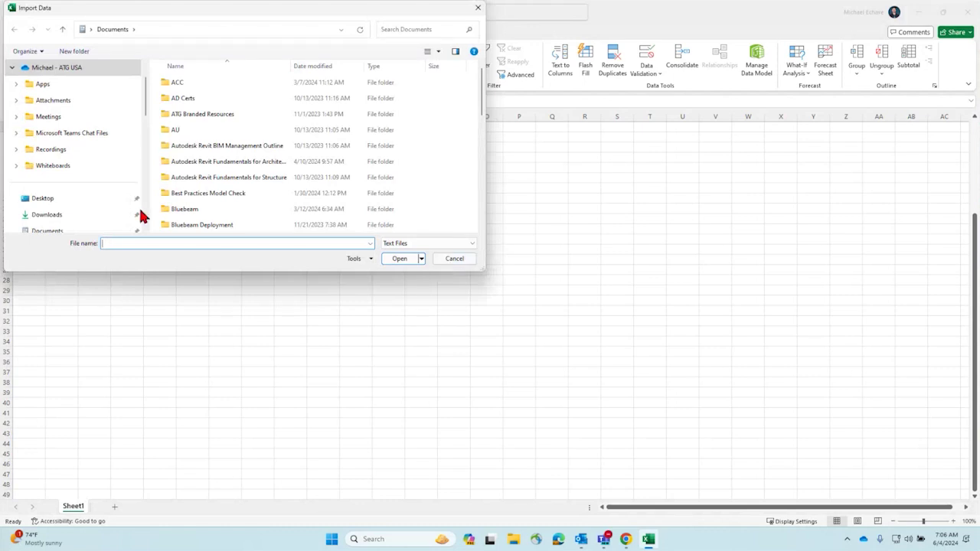
{"action": "left_click", "coordinate": [55, 201]}
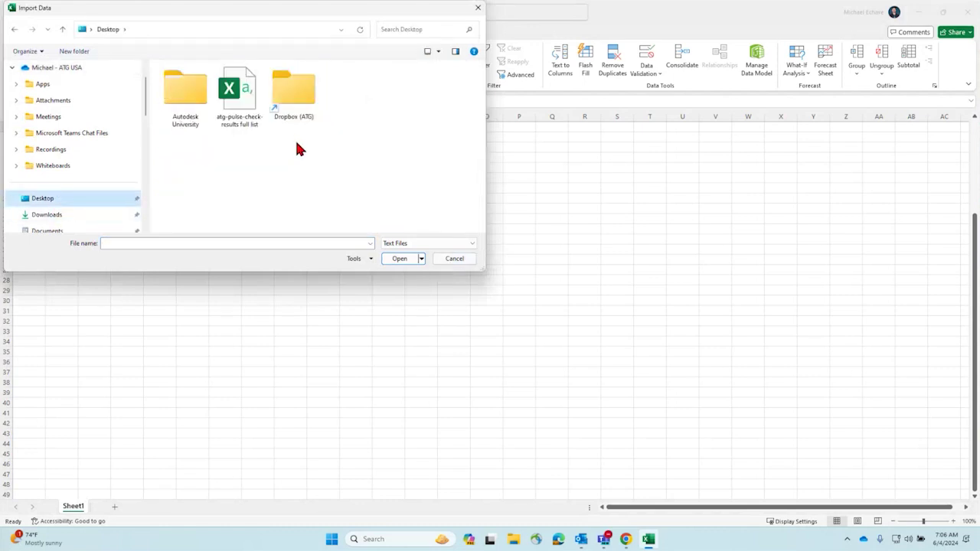
{"action": "scroll", "coordinate": [92, 212], "scroll_direction": "down", "scroll_amount": 3}
{"action": "scroll", "coordinate": [92, 214], "scroll_direction": "up", "scroll_amount": 2}
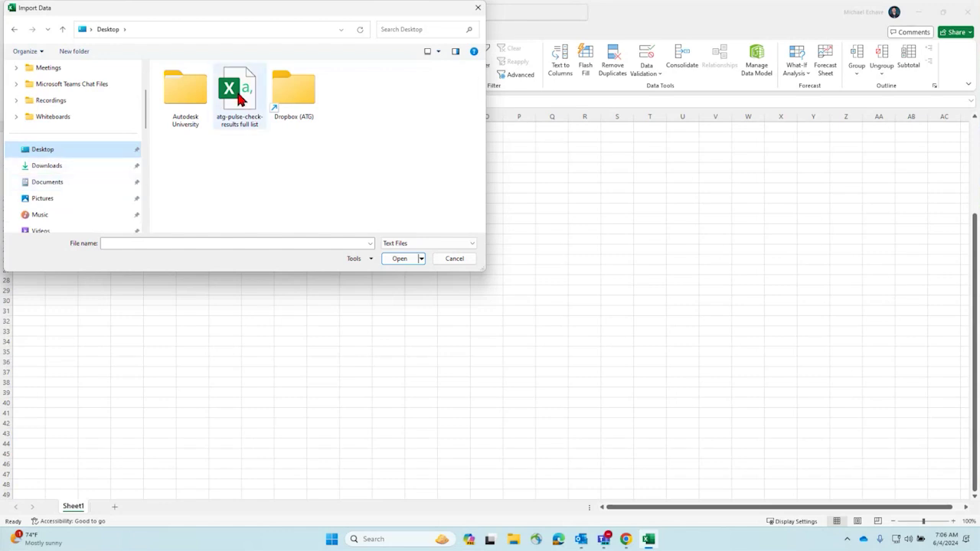
{"action": "left_click", "coordinate": [451, 260]}
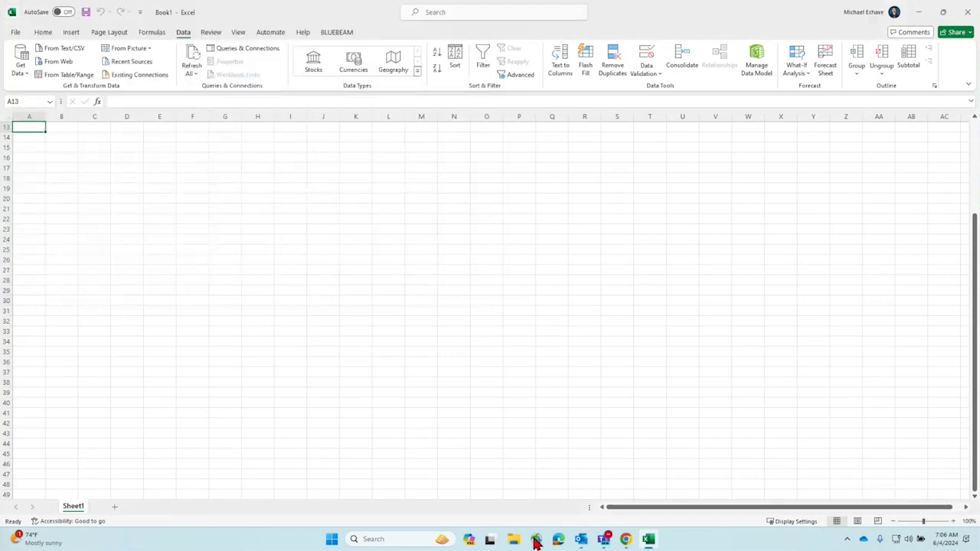
Step: Launch Bluebeam Revu 21 and postpone recovering the unsaved changes
{"action": "left_click", "coordinate": [407, 546]}
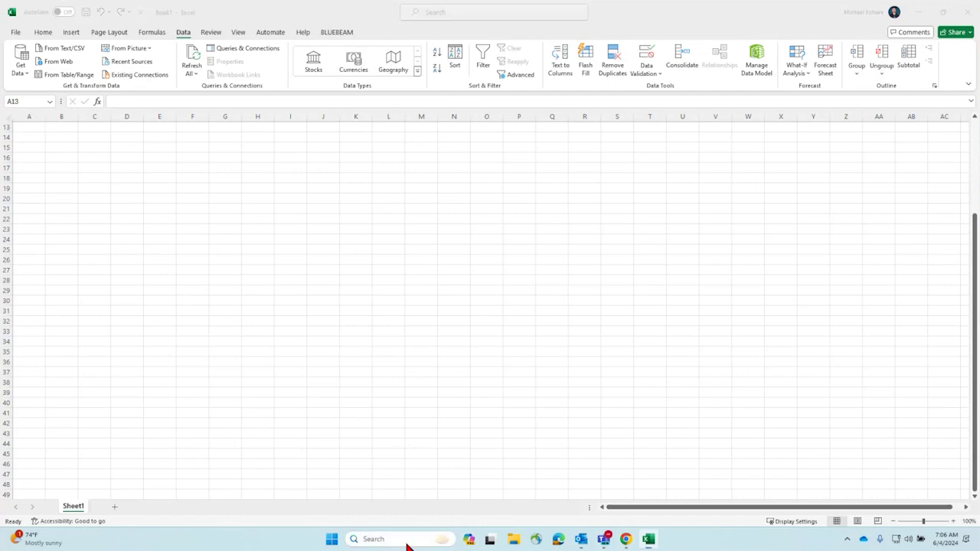
{"action": "left_click", "coordinate": [405, 356]}
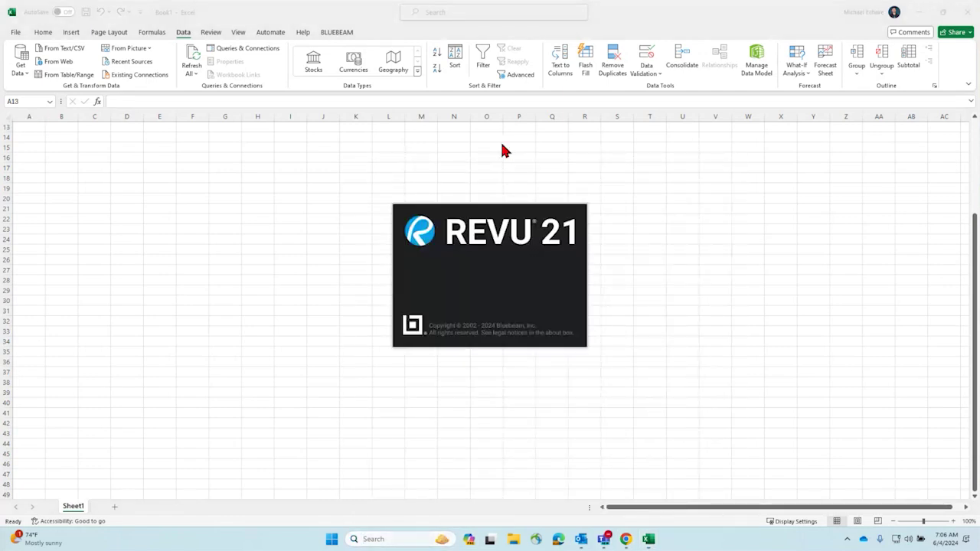
{"action": "left_click", "coordinate": [398, 543]}
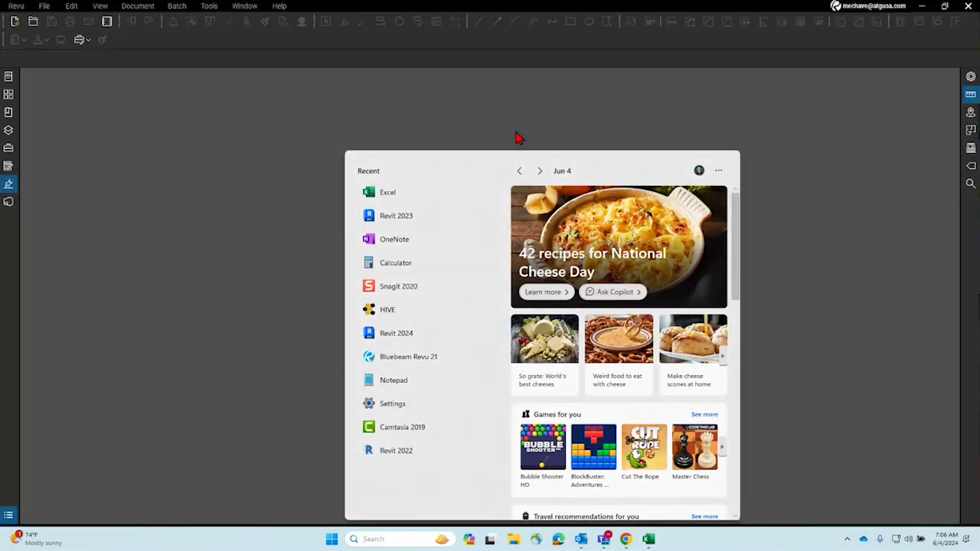
{"action": "left_click", "coordinate": [376, 76]}
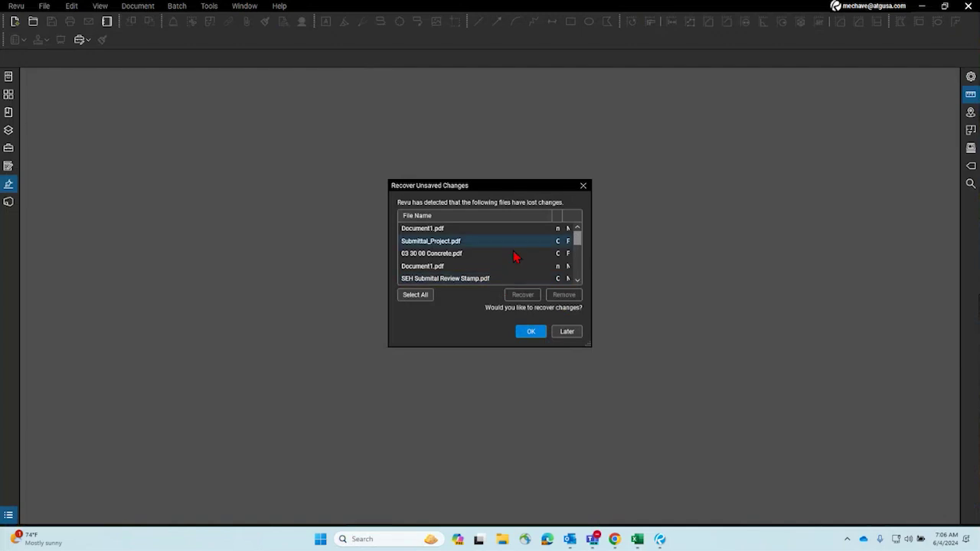
{"action": "left_click", "coordinate": [559, 331]}
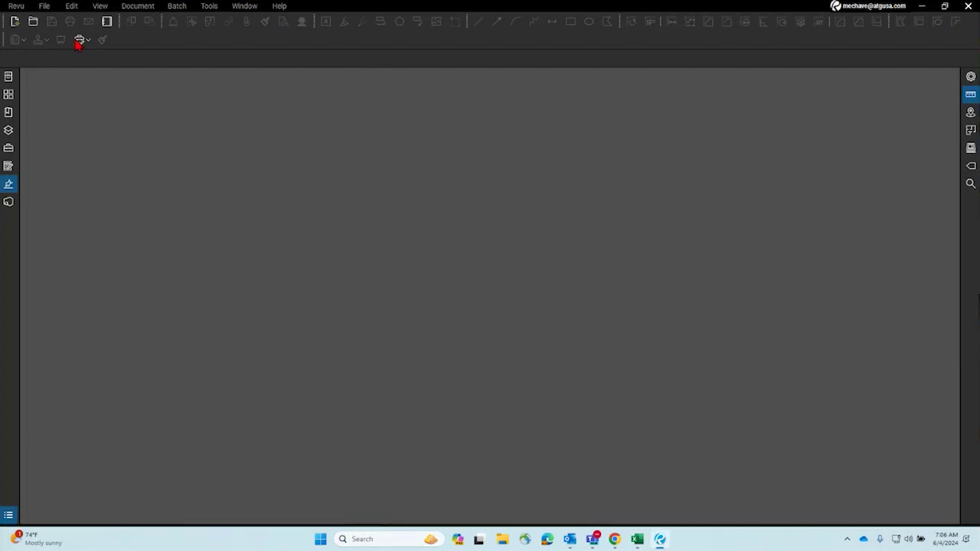
Step: Start opening a PDF from disk and go to the Documents folder
{"action": "left_click", "coordinate": [44, 6]}
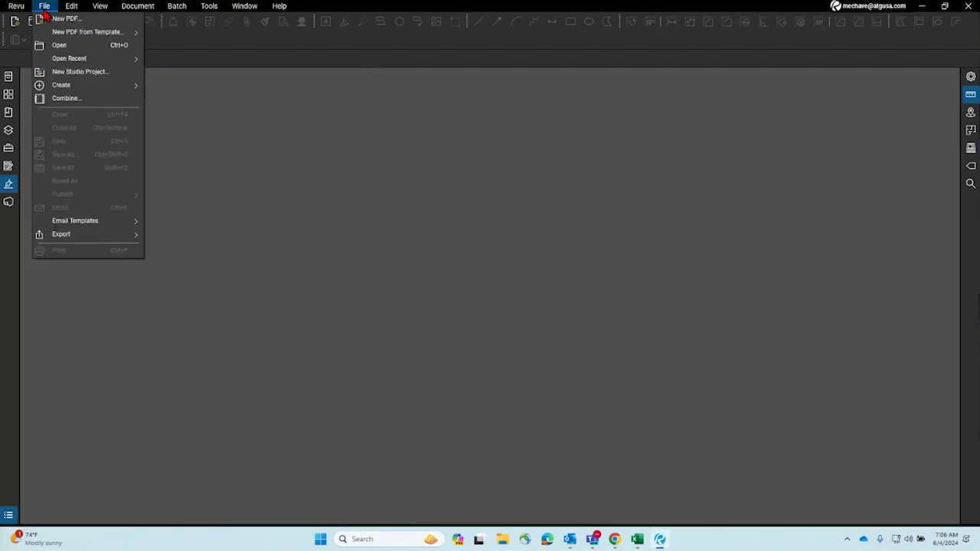
{"action": "left_click", "coordinate": [60, 45]}
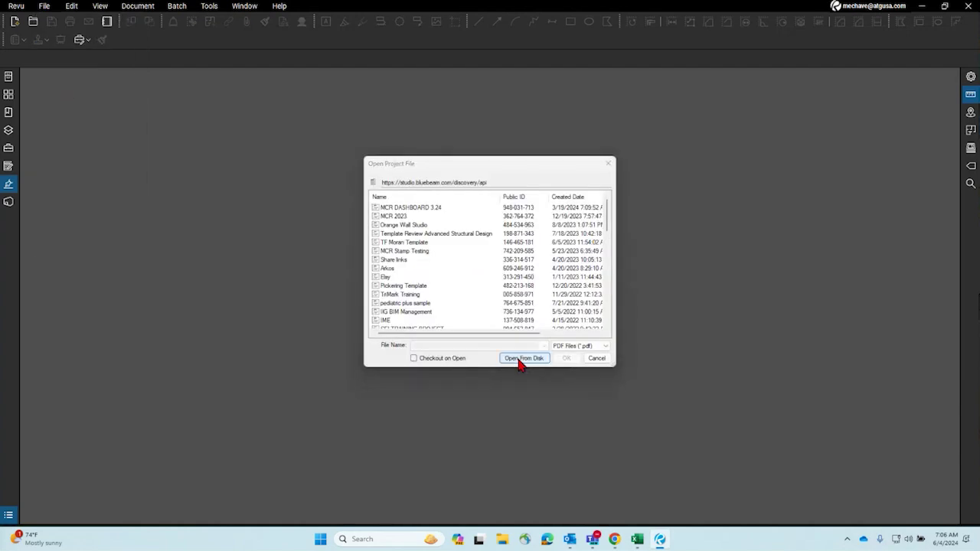
{"action": "left_click", "coordinate": [520, 360]}
{"action": "scroll", "coordinate": [88, 187], "scroll_direction": "up", "scroll_amount": 3}
{"action": "scroll", "coordinate": [87, 186], "scroll_direction": "down", "scroll_amount": 2}
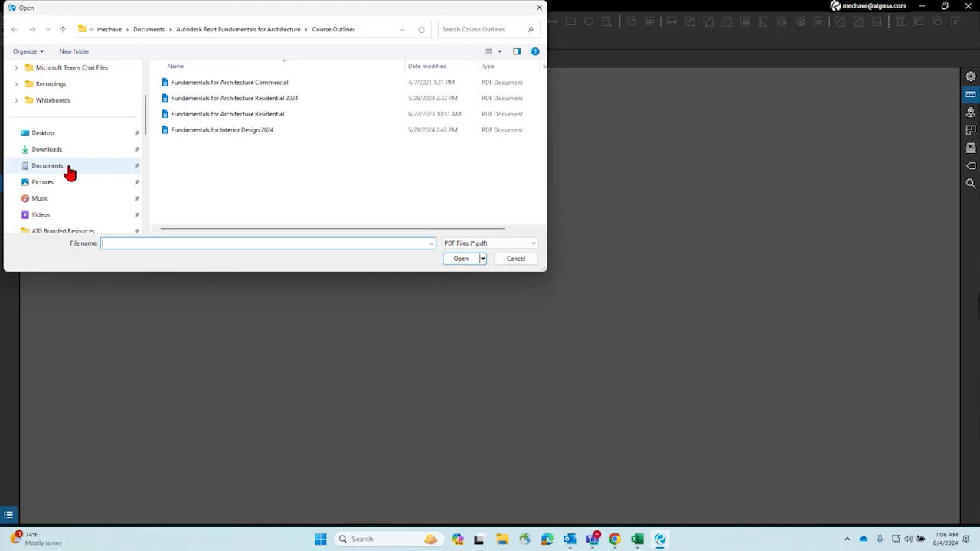
{"action": "left_click", "coordinate": [69, 173]}
Step: Browse to the Demo Documents folder inside the Bluebeam Revu folder
{"action": "scroll", "coordinate": [265, 119], "scroll_direction": "down", "scroll_amount": 4}
{"action": "scroll", "coordinate": [265, 122], "scroll_direction": "up", "scroll_amount": 1}
{"action": "scroll", "coordinate": [261, 145], "scroll_direction": "down", "scroll_amount": 1}
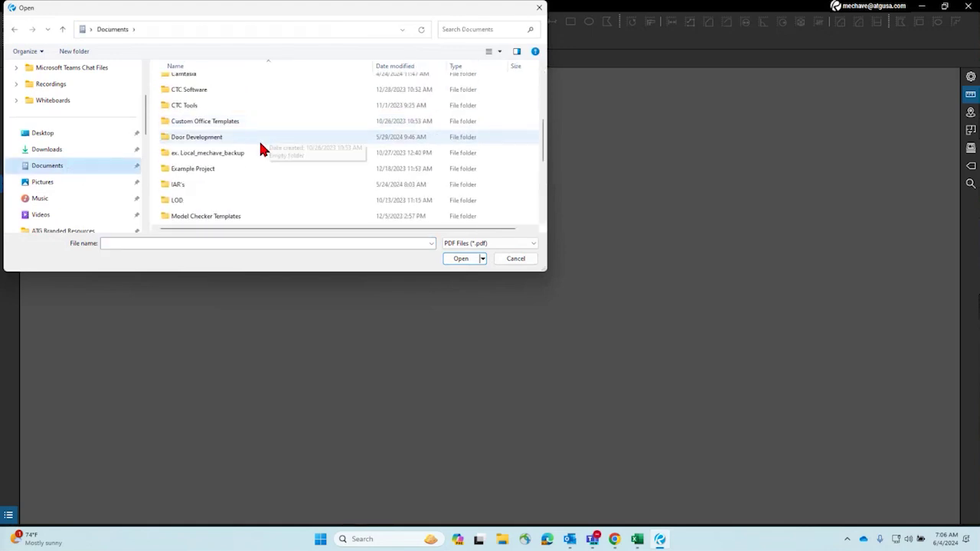
{"action": "scroll", "coordinate": [245, 153], "scroll_direction": "down", "scroll_amount": 1}
{"action": "scroll", "coordinate": [246, 153], "scroll_direction": "down", "scroll_amount": 1}
{"action": "scroll", "coordinate": [245, 153], "scroll_direction": "up", "scroll_amount": 4}
{"action": "double_click", "coordinate": [246, 144]}
{"action": "scroll", "coordinate": [247, 151], "scroll_direction": "down", "scroll_amount": 2}
{"action": "scroll", "coordinate": [242, 205], "scroll_direction": "down", "scroll_amount": 1}
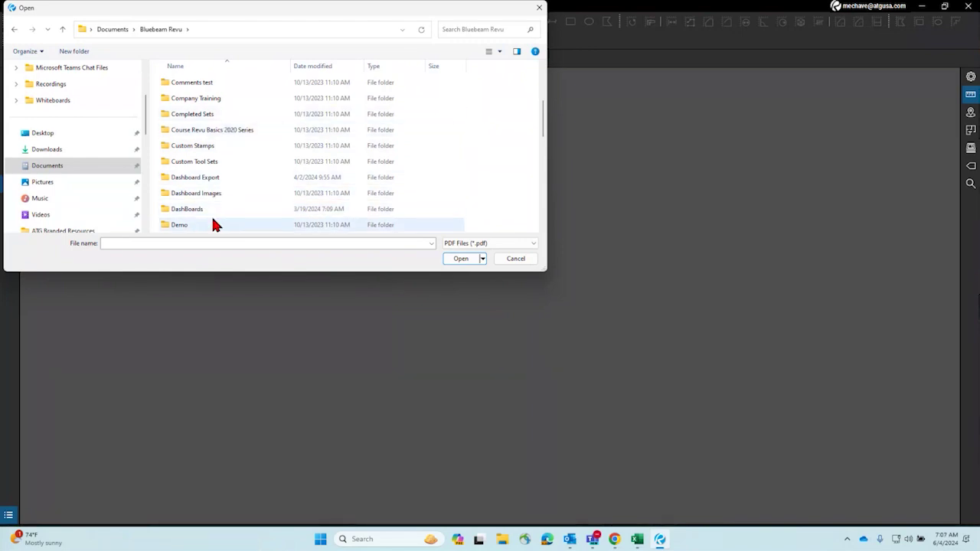
{"action": "scroll", "coordinate": [219, 204], "scroll_direction": "down", "scroll_amount": 2}
{"action": "double_click", "coordinate": [220, 146]}
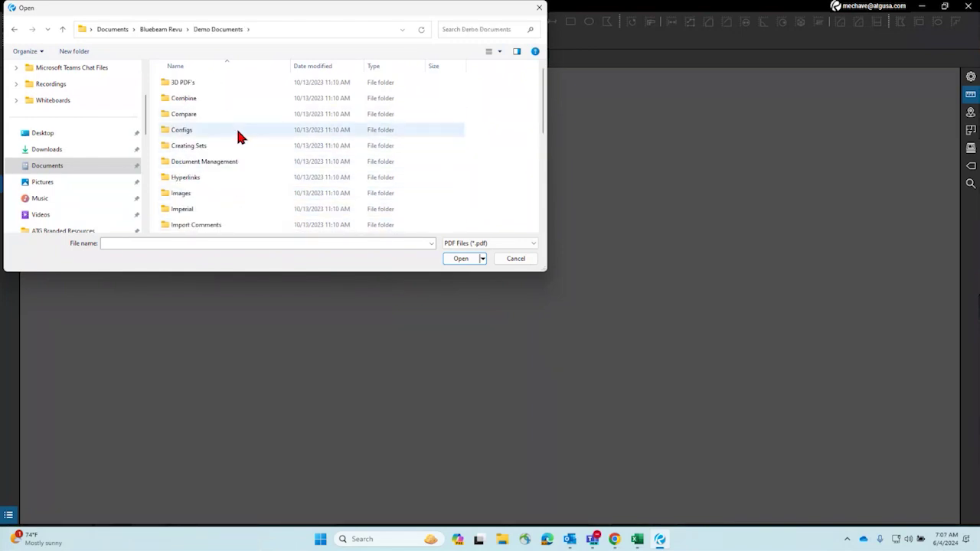
Step: Open the COMBINED_TAKEOFFS PDF from the 2.0 subfolder of Sheets
{"action": "scroll", "coordinate": [229, 191], "scroll_direction": "down", "scroll_amount": 3}
{"action": "scroll", "coordinate": [215, 188], "scroll_direction": "up", "scroll_amount": 1}
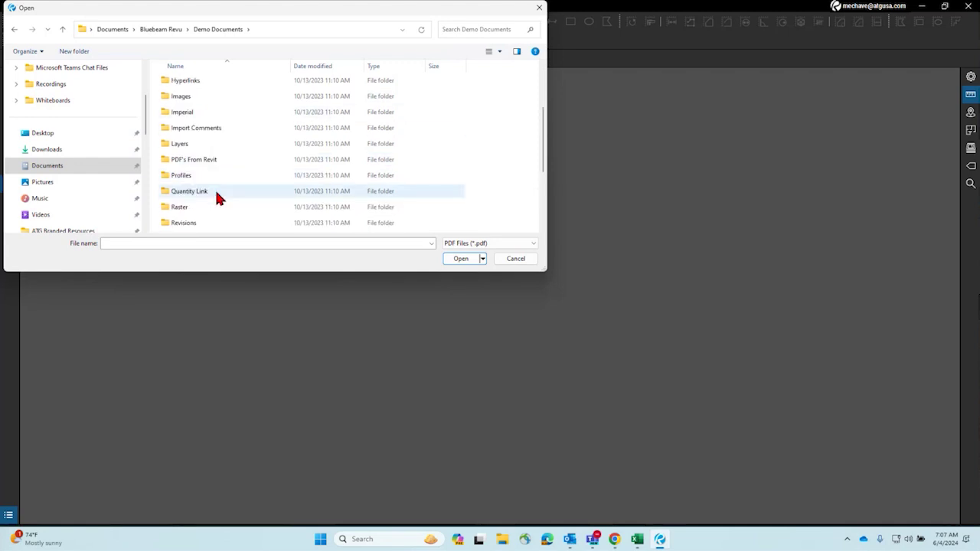
{"action": "scroll", "coordinate": [212, 146], "scroll_direction": "up", "scroll_amount": 1}
{"action": "scroll", "coordinate": [223, 157], "scroll_direction": "down", "scroll_amount": 4}
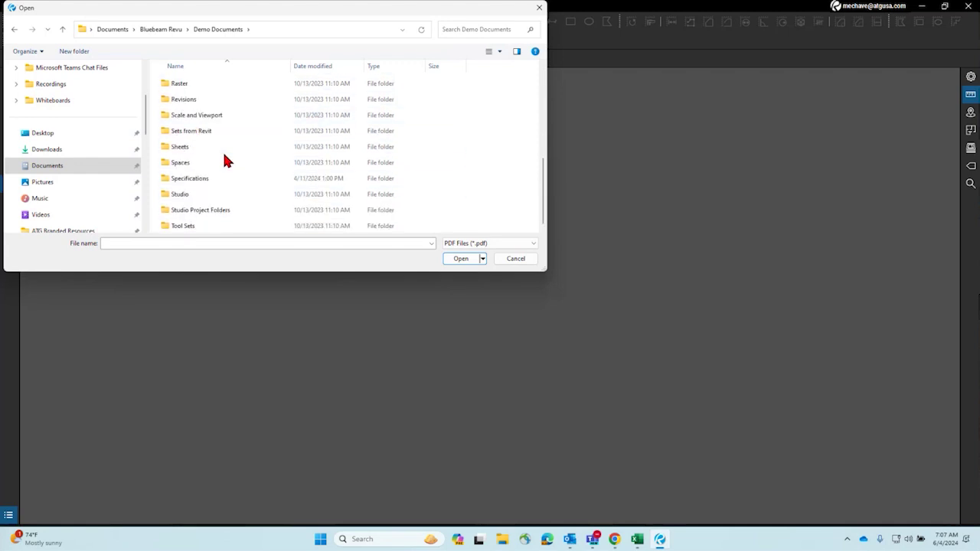
{"action": "scroll", "coordinate": [231, 183], "scroll_direction": "up", "scroll_amount": 6}
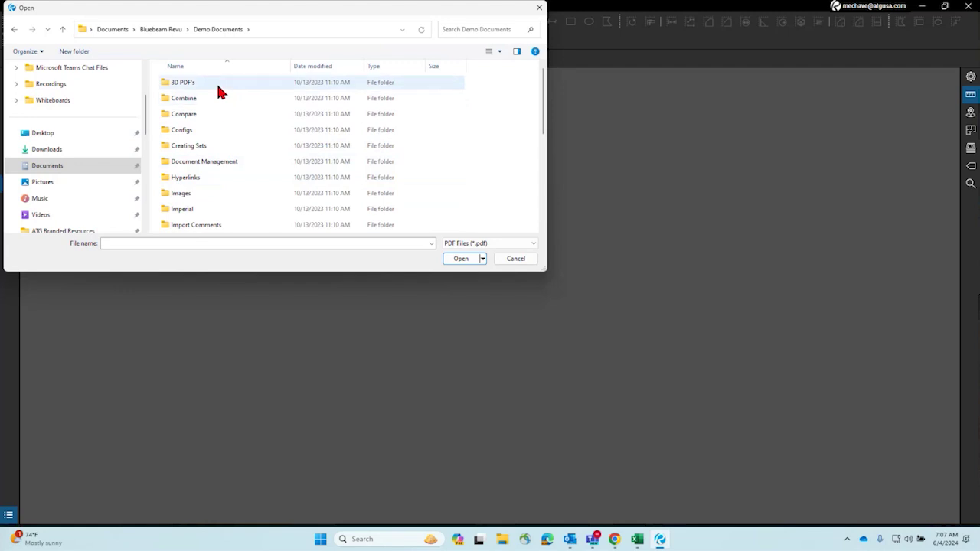
{"action": "scroll", "coordinate": [224, 116], "scroll_direction": "down", "scroll_amount": 2}
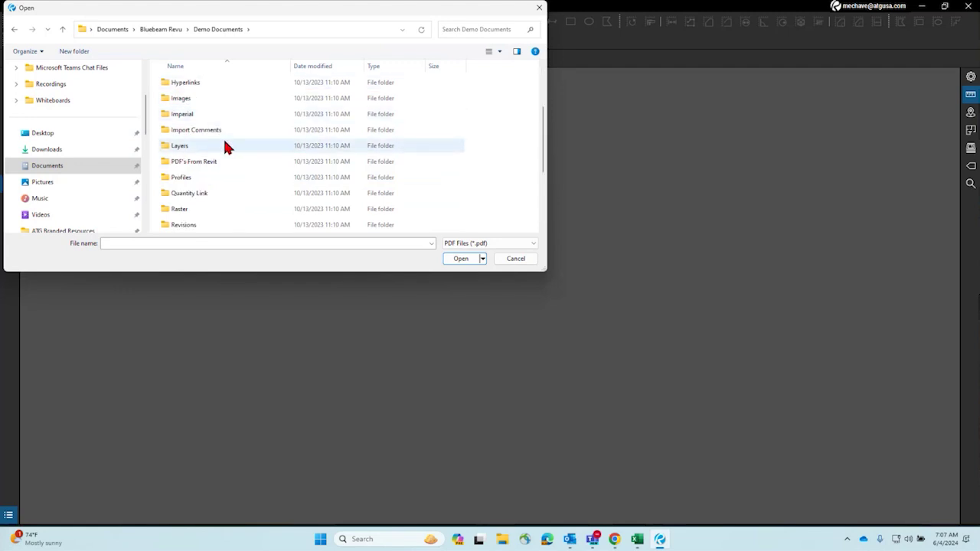
{"action": "scroll", "coordinate": [226, 157], "scroll_direction": "down", "scroll_amount": 2}
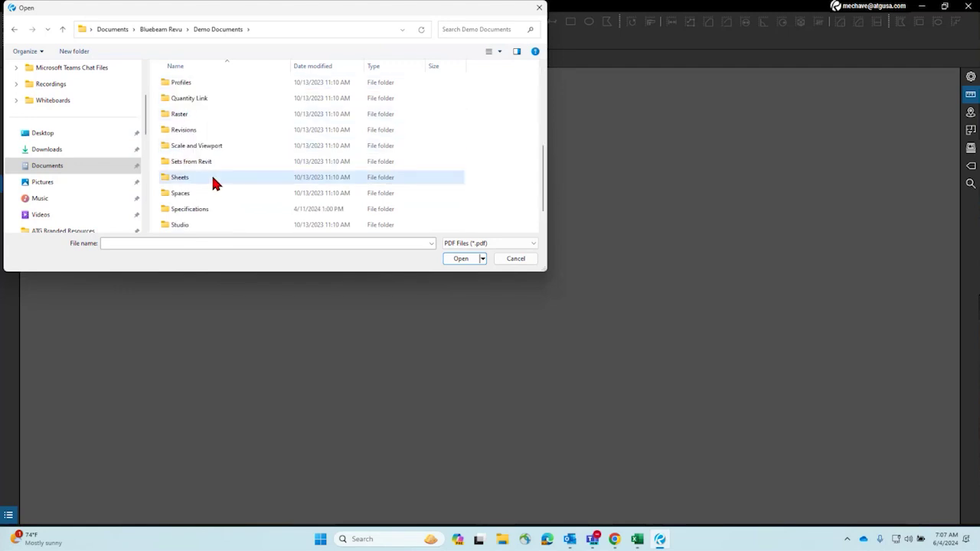
{"action": "double_click", "coordinate": [214, 182]}
{"action": "double_click", "coordinate": [224, 83]}
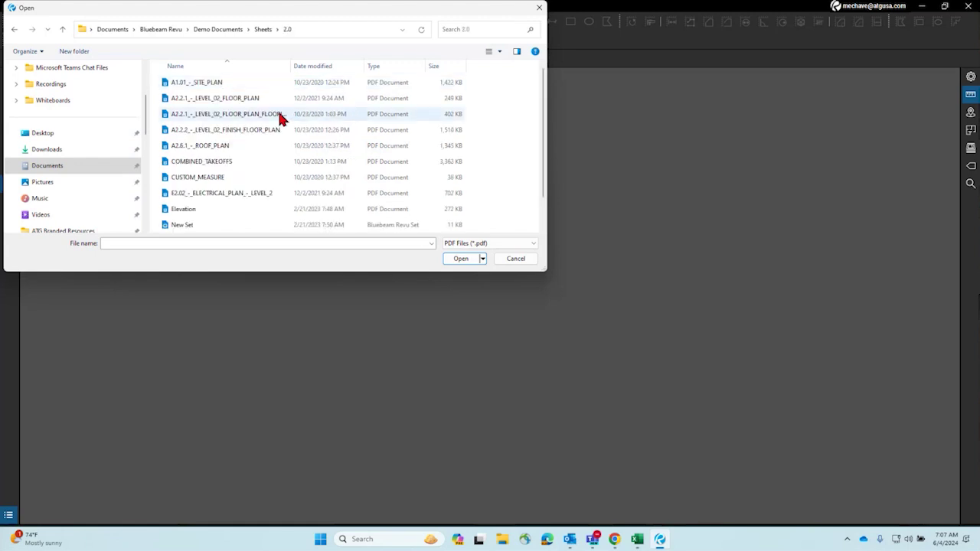
{"action": "left_click", "coordinate": [234, 161]}
{"action": "left_click", "coordinate": [460, 258]}
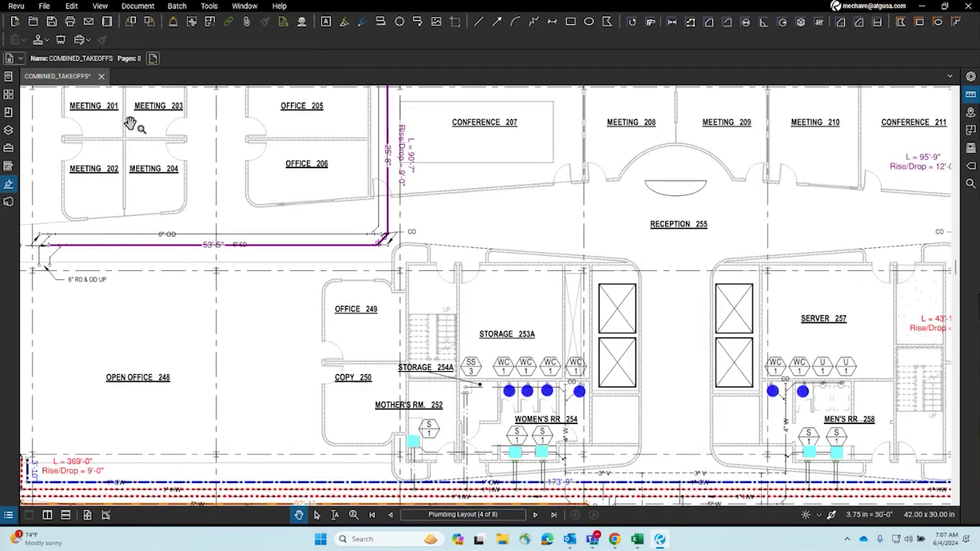
Step: Export the COMBINED_TAKEOFFS markup summary for all pages as a CSV on the Desktop, including markups and totals
{"action": "left_click", "coordinate": [45, 6]}
{"action": "left_click", "coordinate": [312, 270]}
{"action": "left_click", "coordinate": [8, 516]}
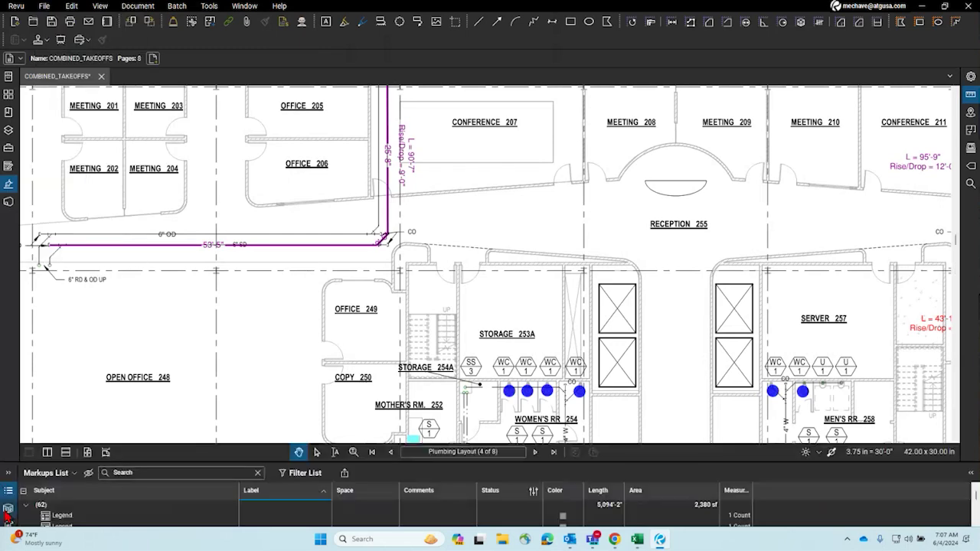
{"action": "left_click", "coordinate": [72, 476]}
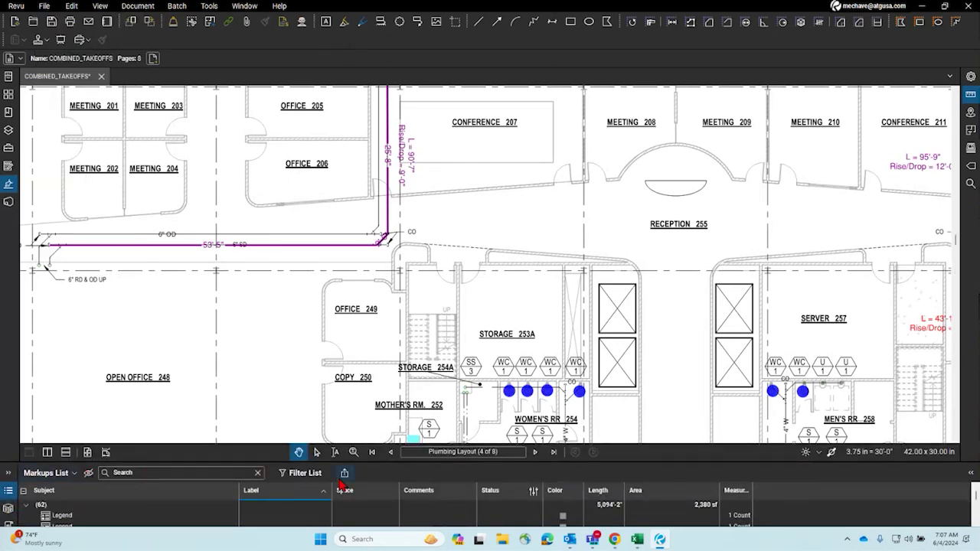
{"action": "left_click", "coordinate": [344, 472]}
{"action": "left_click", "coordinate": [391, 472]}
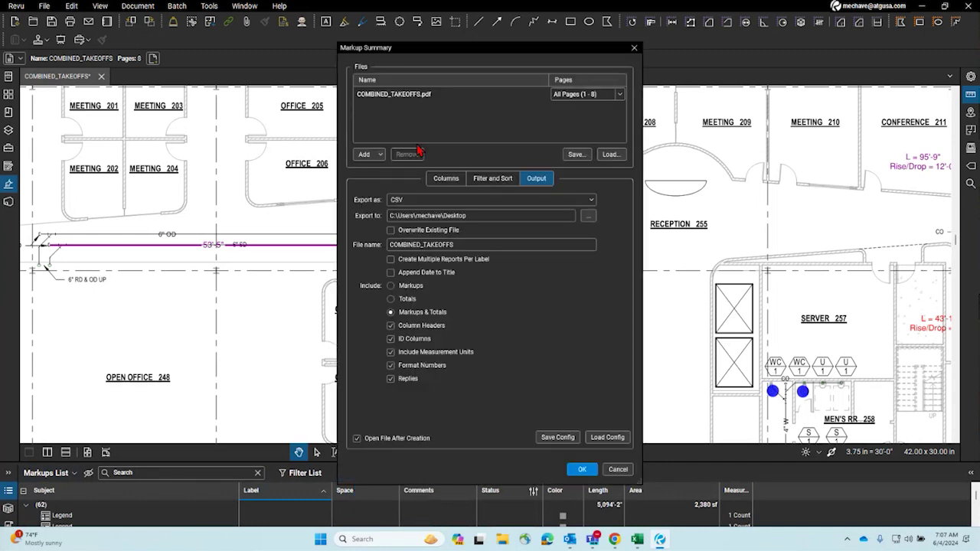
{"action": "left_click", "coordinate": [582, 470]}
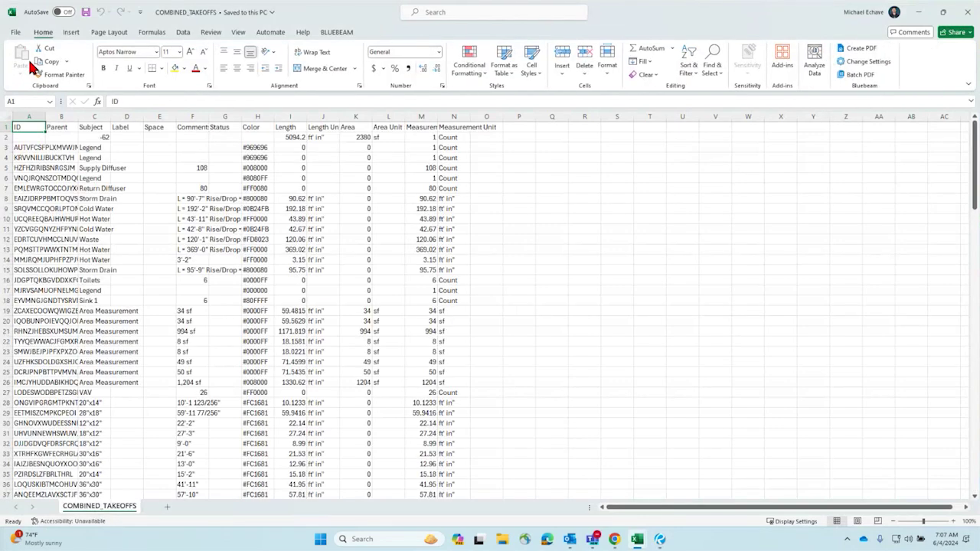
Step: Close the exported CSV workbook and start importing COMBINED_TAKEOFFS.csv into Book1 from a text/CSV file
{"action": "left_click", "coordinate": [966, 13]}
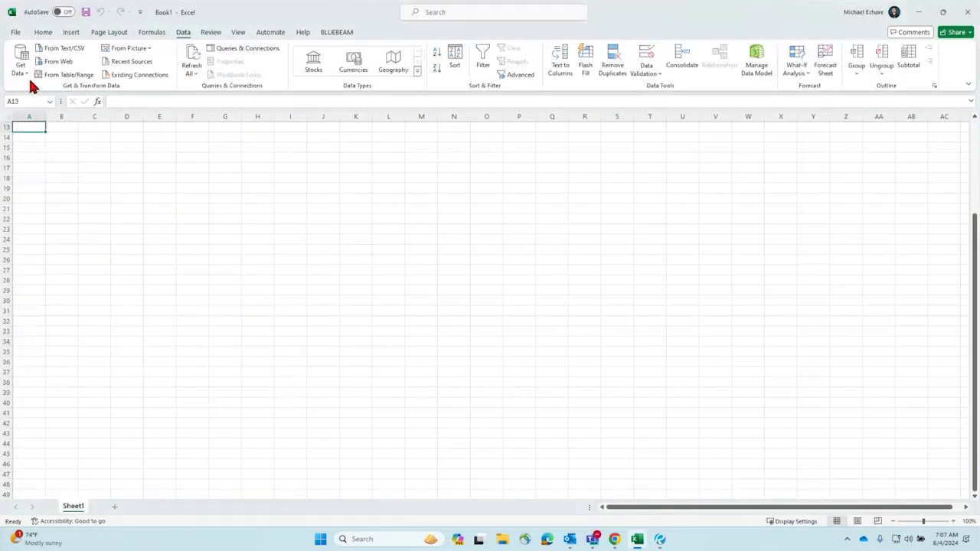
{"action": "left_click", "coordinate": [22, 75]}
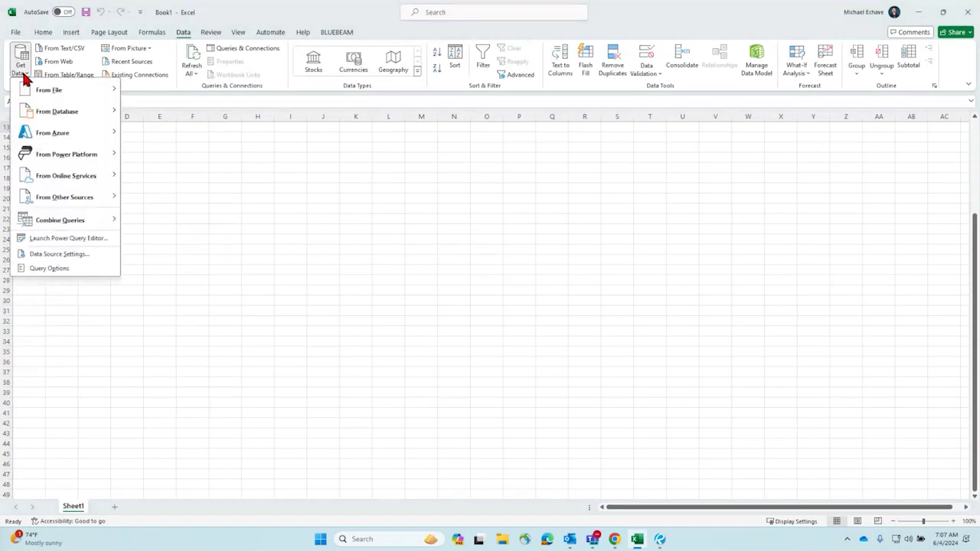
{"action": "mouse_move", "coordinate": [73, 91]}
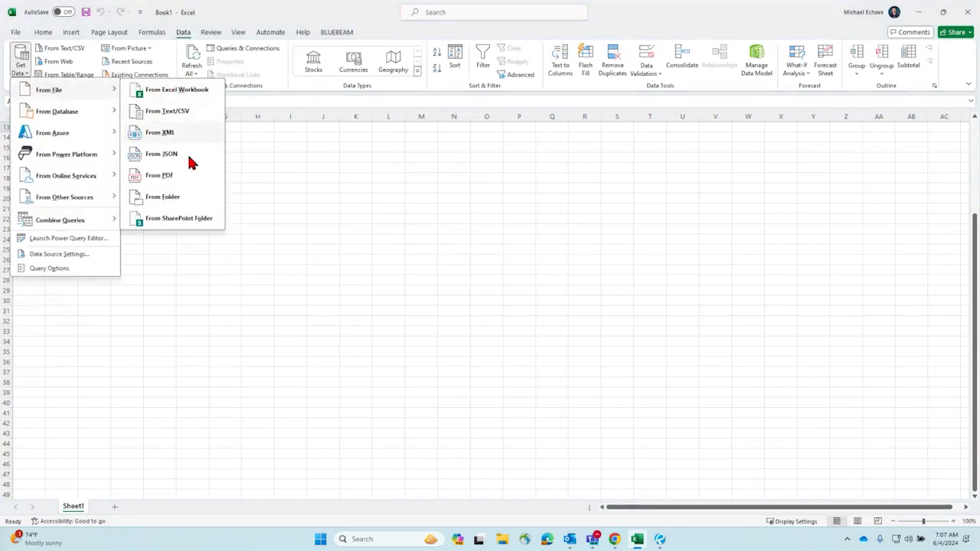
{"action": "left_click", "coordinate": [177, 112]}
{"action": "left_click", "coordinate": [203, 114]}
{"action": "left_click", "coordinate": [397, 258]}
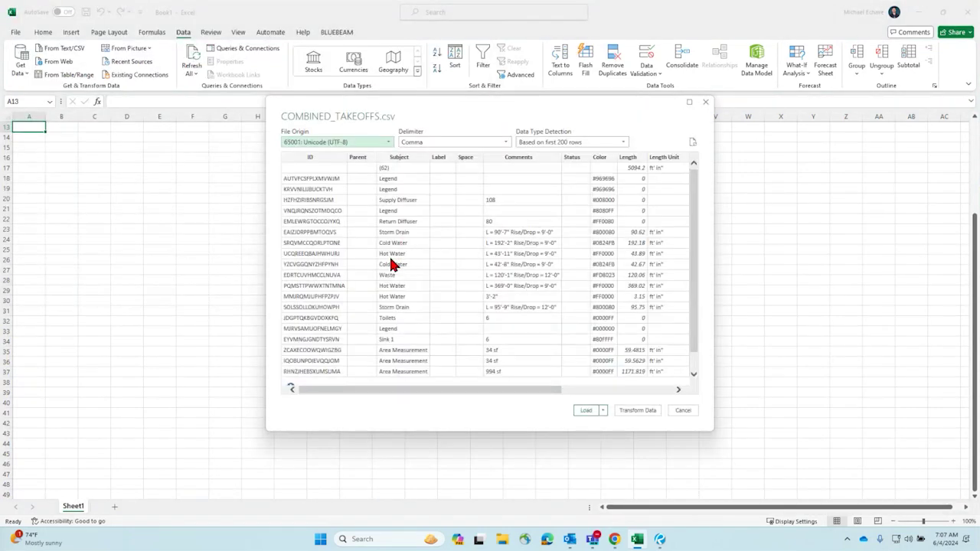
Step: Send the previewed CSV data to the Power Query Editor for transformation and look over its rows
{"action": "left_click_drag", "start_coordinate": [408, 100], "coordinate": [348, 83]}
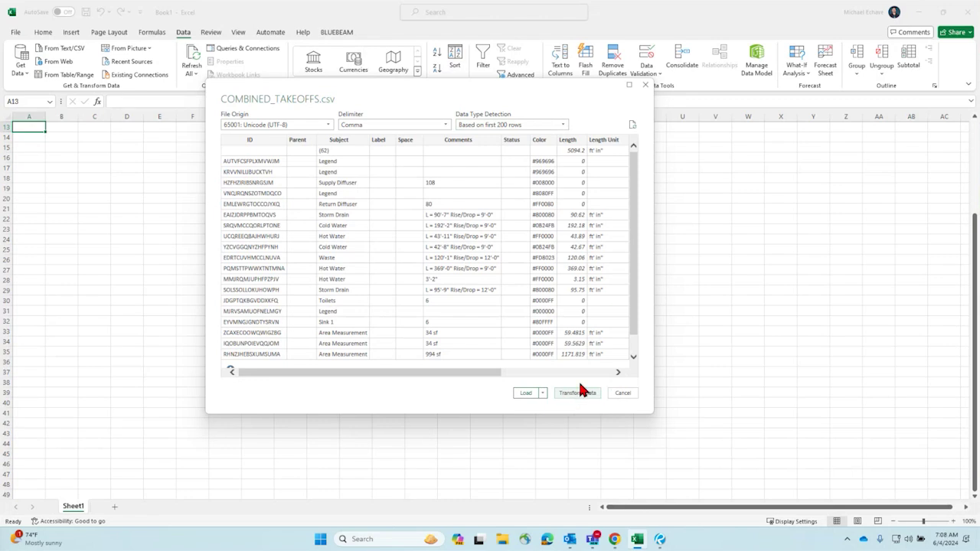
{"action": "scroll", "coordinate": [580, 317], "scroll_direction": "down", "scroll_amount": 2}
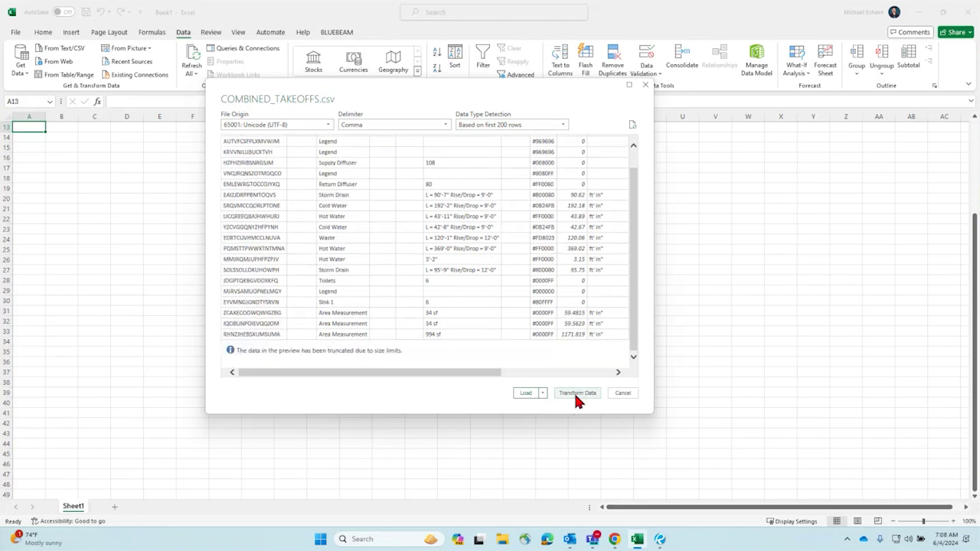
{"action": "left_click", "coordinate": [577, 395]}
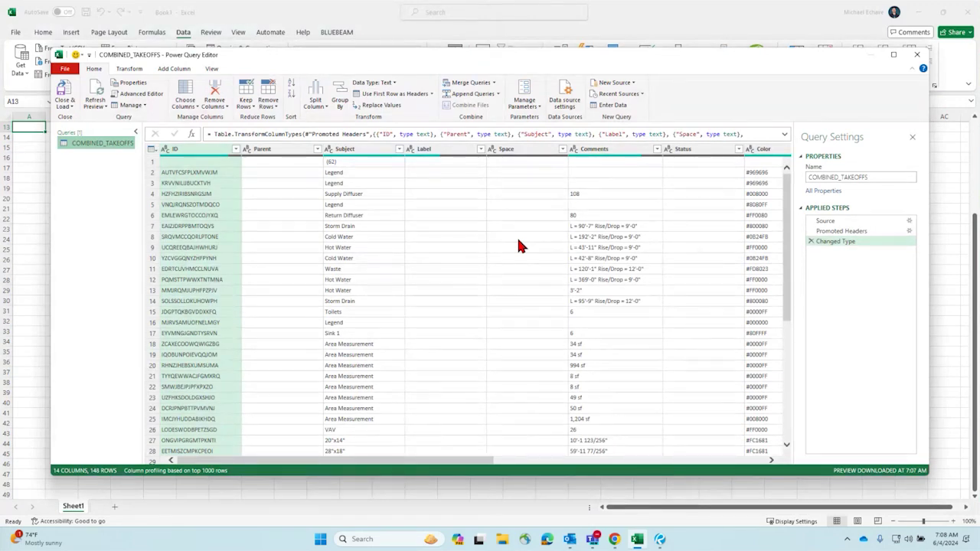
{"action": "scroll", "coordinate": [518, 243], "scroll_direction": "down", "scroll_amount": 4}
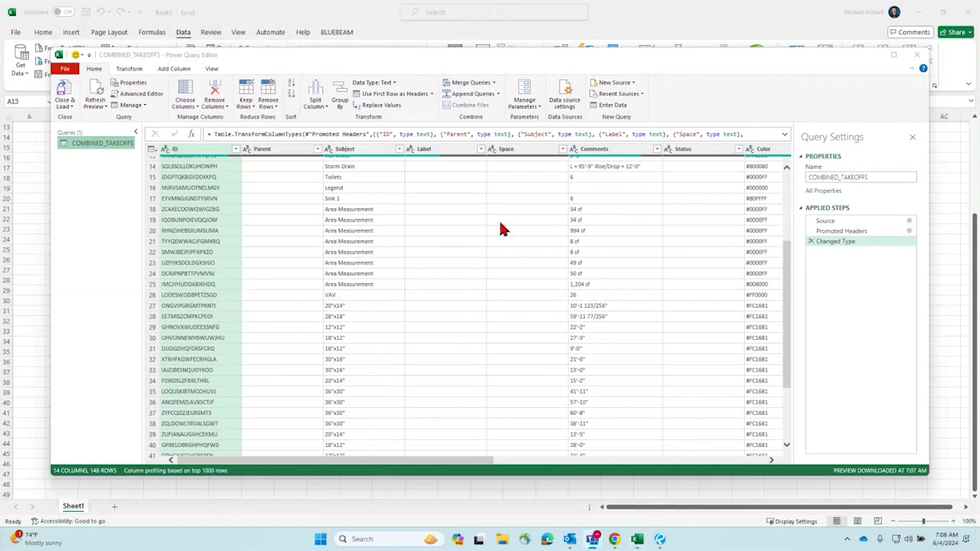
{"action": "scroll", "coordinate": [503, 216], "scroll_direction": "up", "scroll_amount": 4}
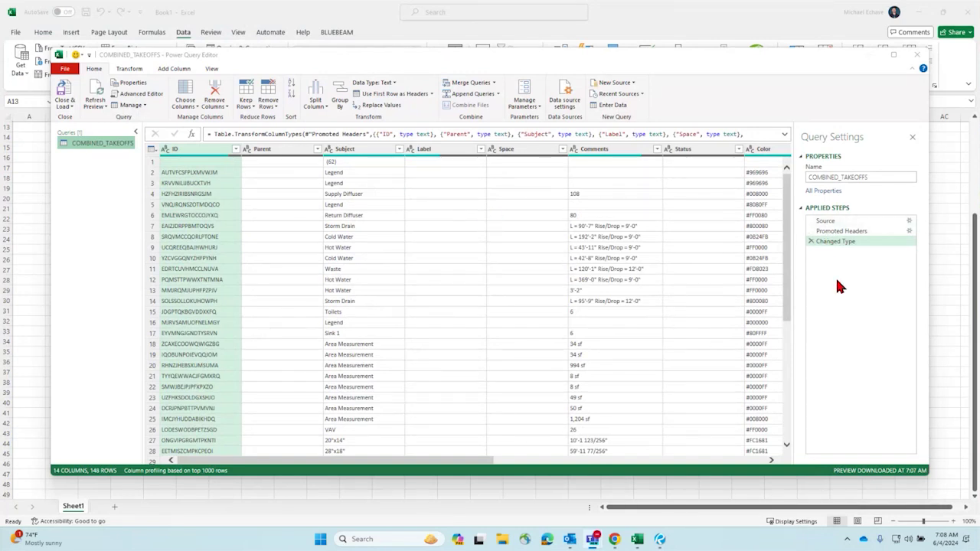
Step: Examine the applied steps Source, Promoted Headers and Changed Type, including the CSV file name in the Source formula
{"action": "left_click", "coordinate": [827, 222]}
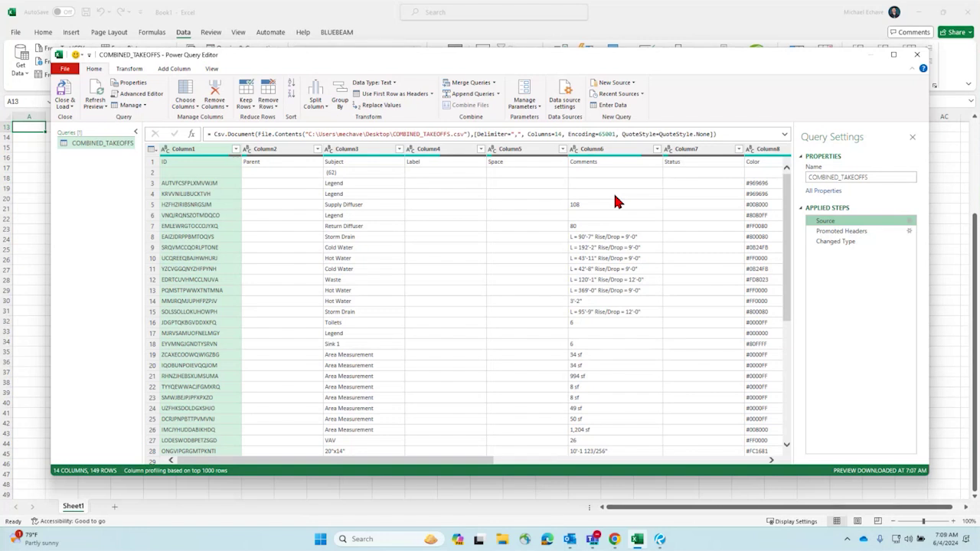
{"action": "left_click", "coordinate": [363, 135]}
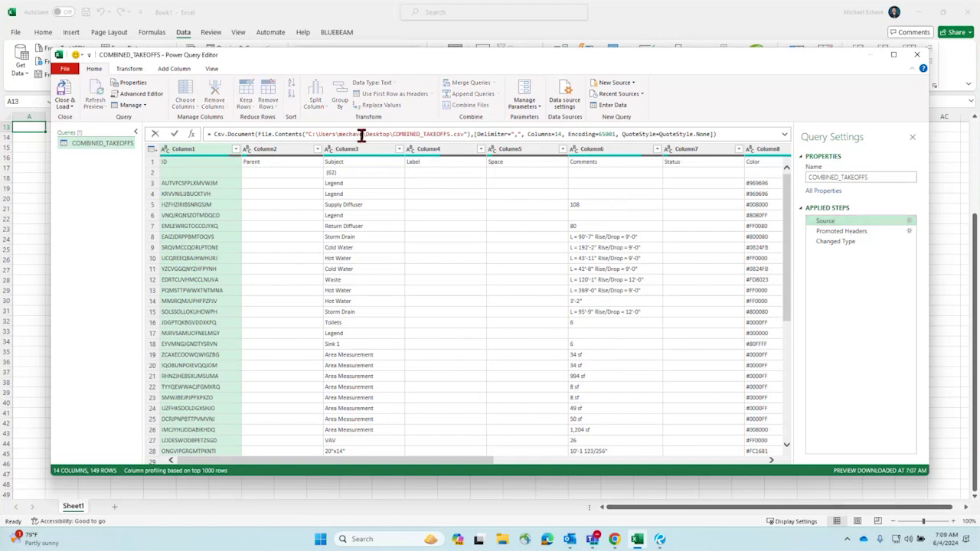
{"action": "left_click", "coordinate": [456, 133]}
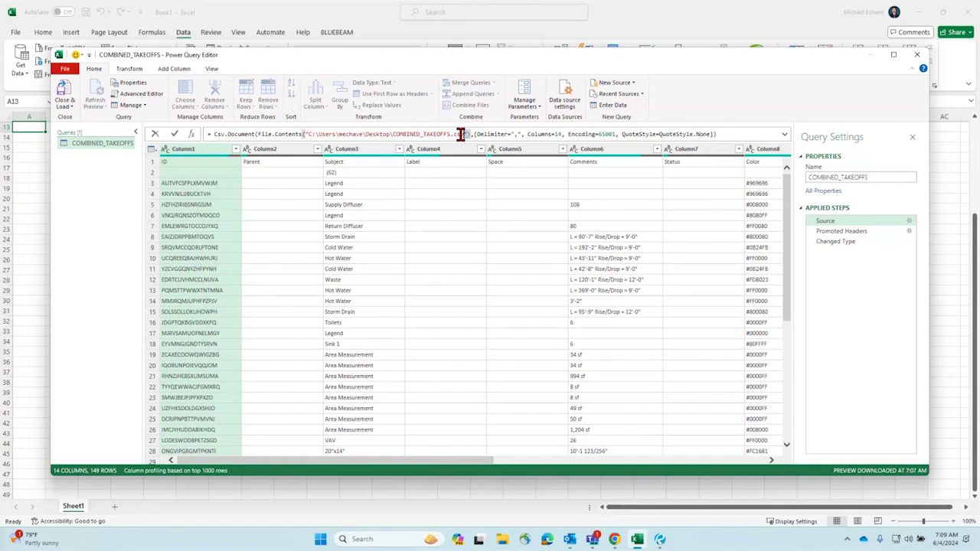
{"action": "left_click_drag", "start_coordinate": [465, 134], "coordinate": [393, 136]}
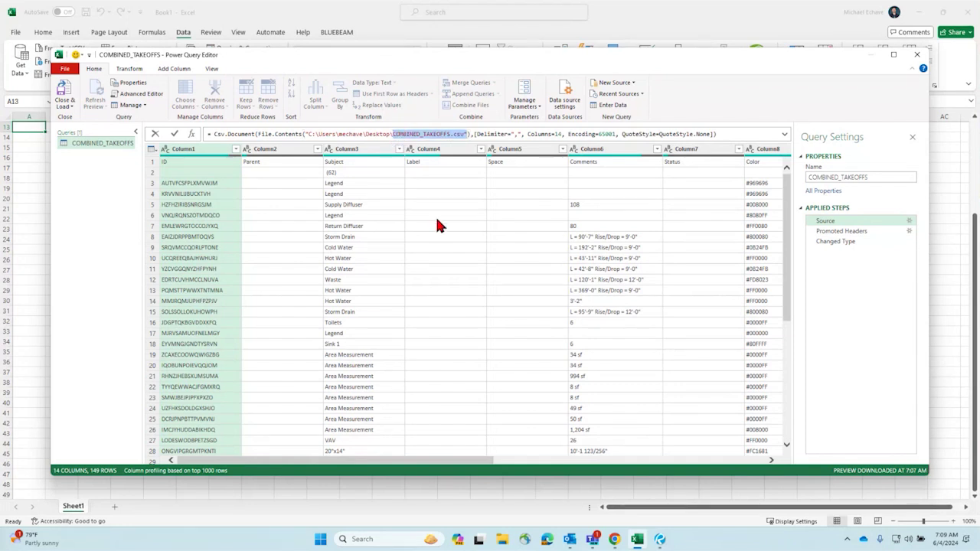
{"action": "key", "text": "Escape"}
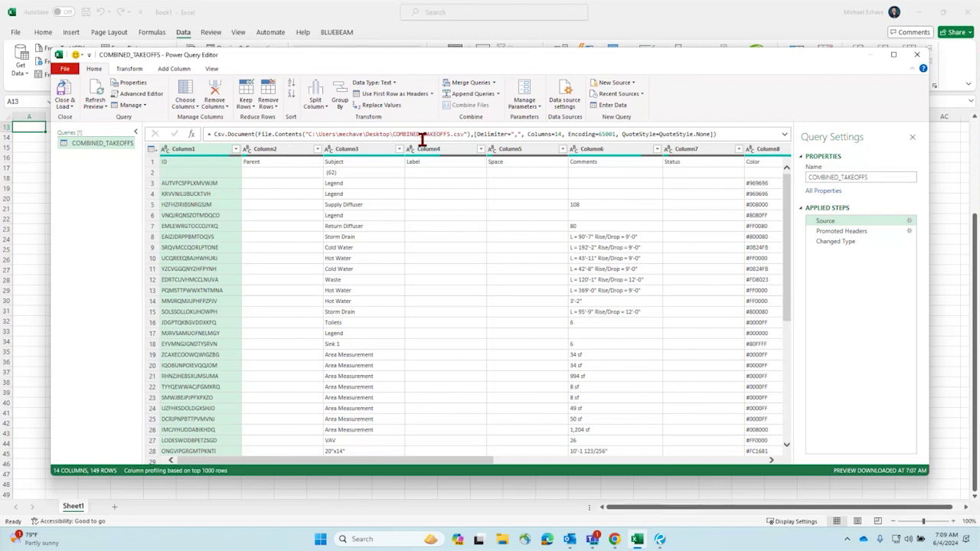
{"action": "left_click", "coordinate": [460, 133]}
{"action": "left_click_drag", "start_coordinate": [464, 133], "coordinate": [394, 133]}
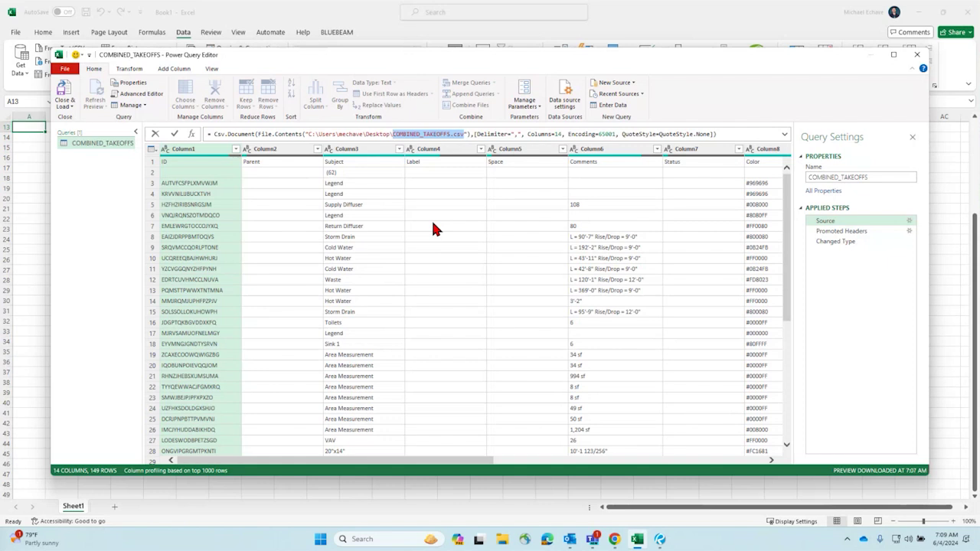
{"action": "key", "text": "Escape"}
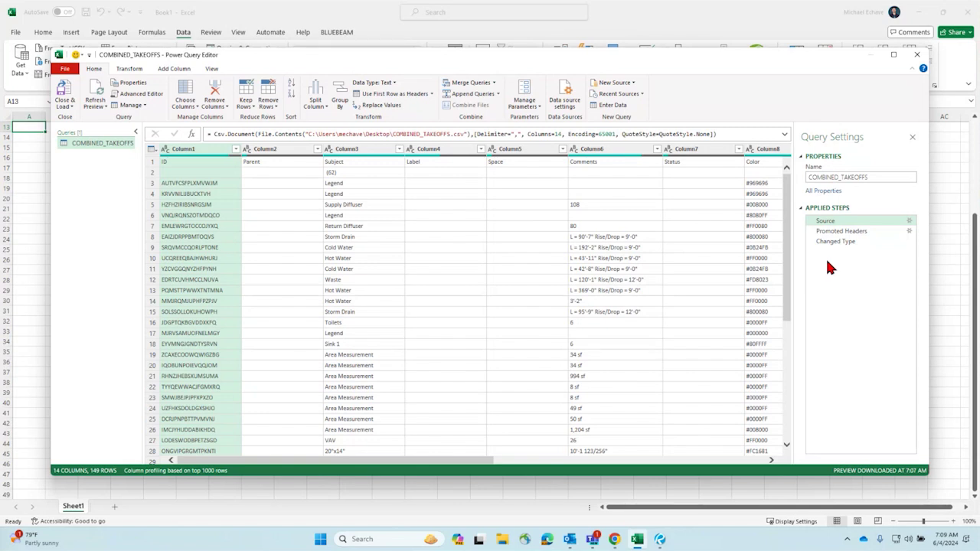
{"action": "left_click", "coordinate": [838, 233]}
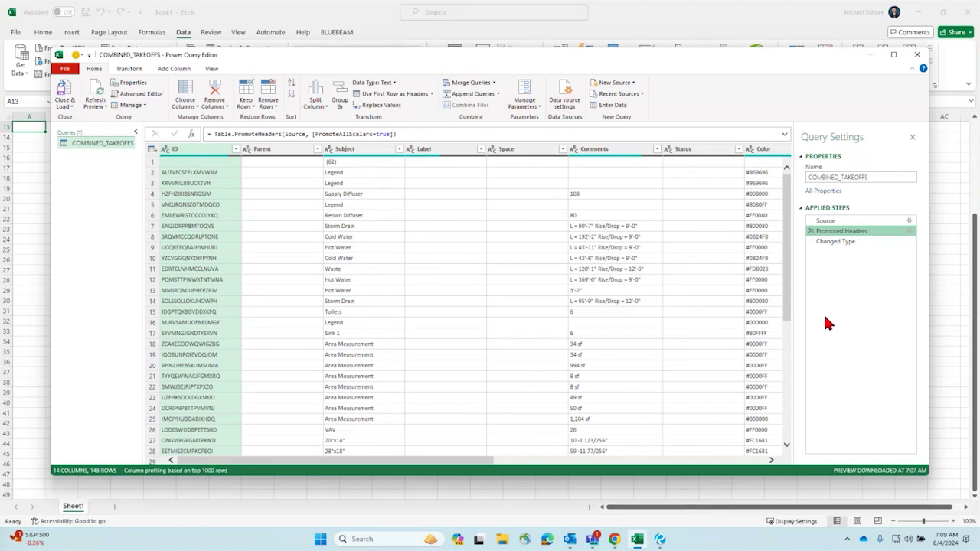
{"action": "left_click", "coordinate": [837, 243]}
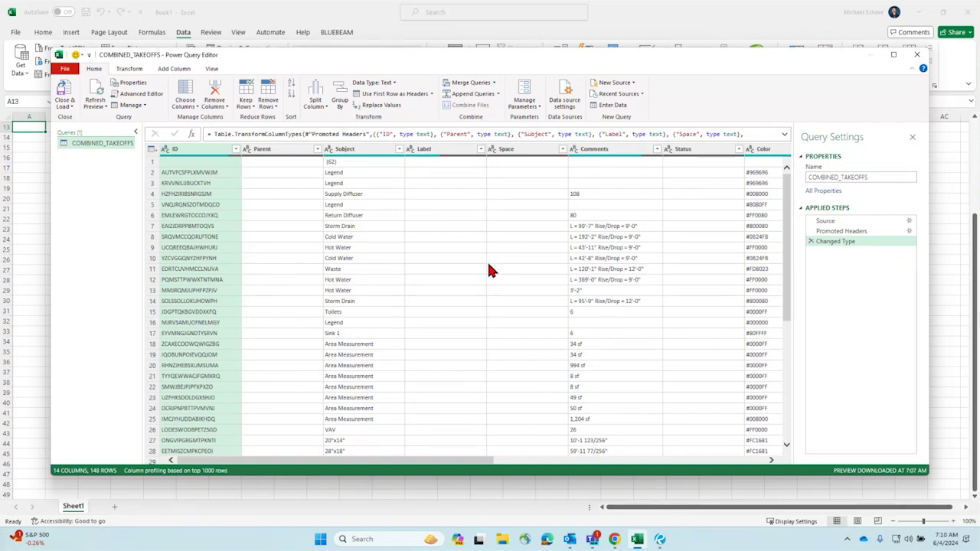
Step: Remove the top 1 row, which holds the overall markup totals, from the query
{"action": "left_click", "coordinate": [153, 162]}
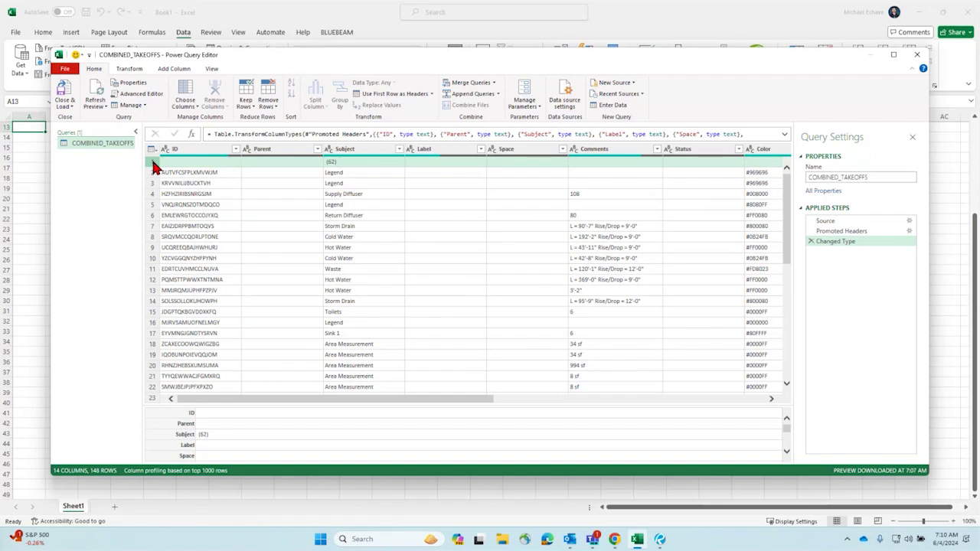
{"action": "left_click", "coordinate": [205, 442]}
{"action": "left_click", "coordinate": [271, 106]}
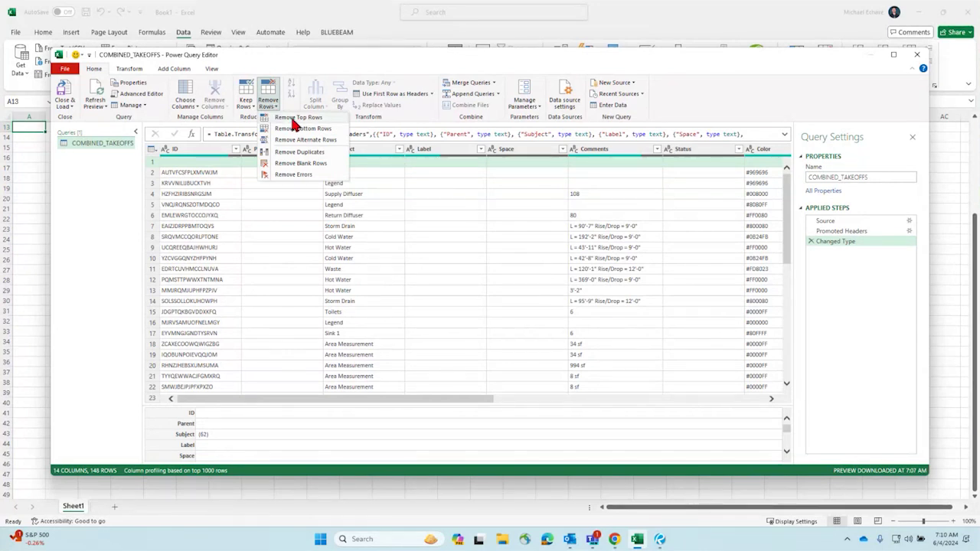
{"action": "left_click", "coordinate": [296, 120]}
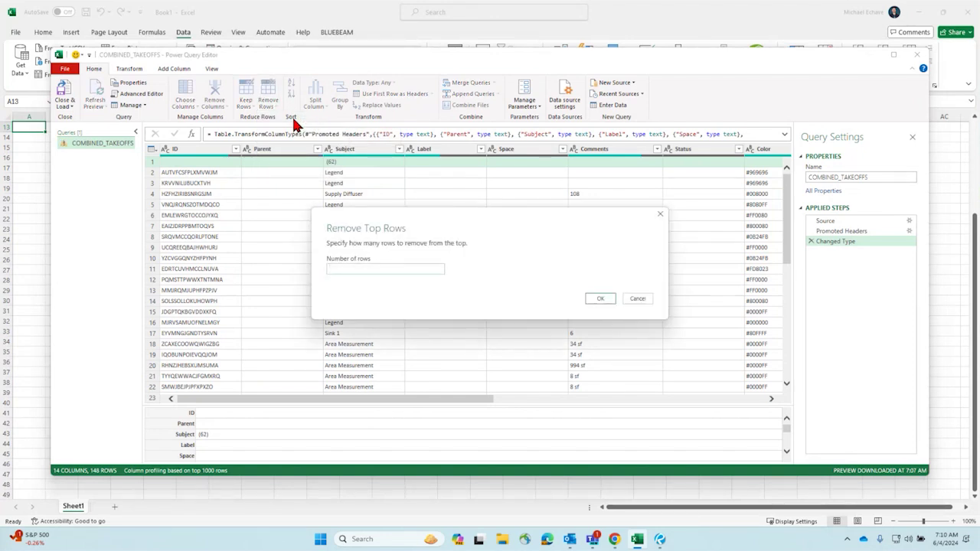
{"action": "type", "text": "1"}
{"action": "left_click", "coordinate": [602, 300]}
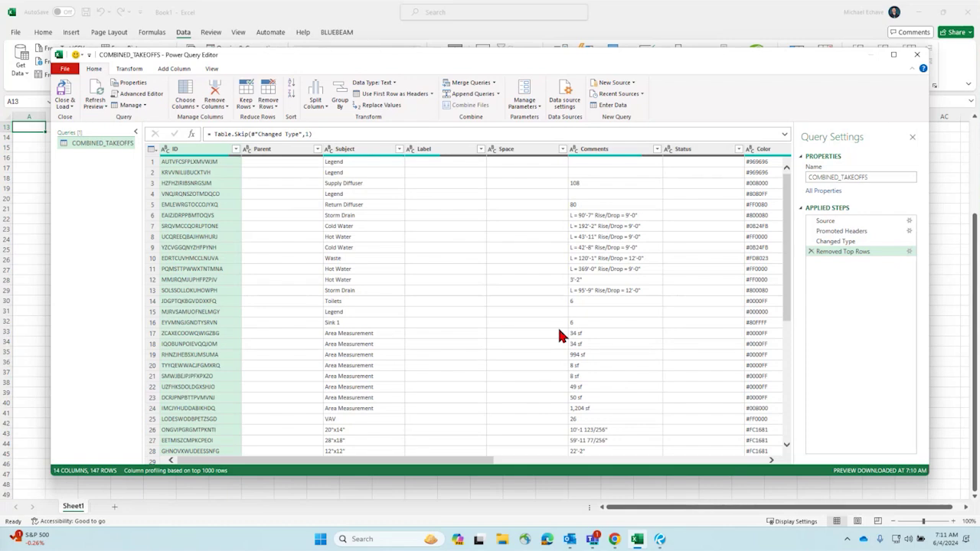
Step: Look through the remaining query rows for group subtotal rows in the Subject column and their associated labels
{"action": "scroll", "coordinate": [559, 333], "scroll_direction": "down", "scroll_amount": 7}
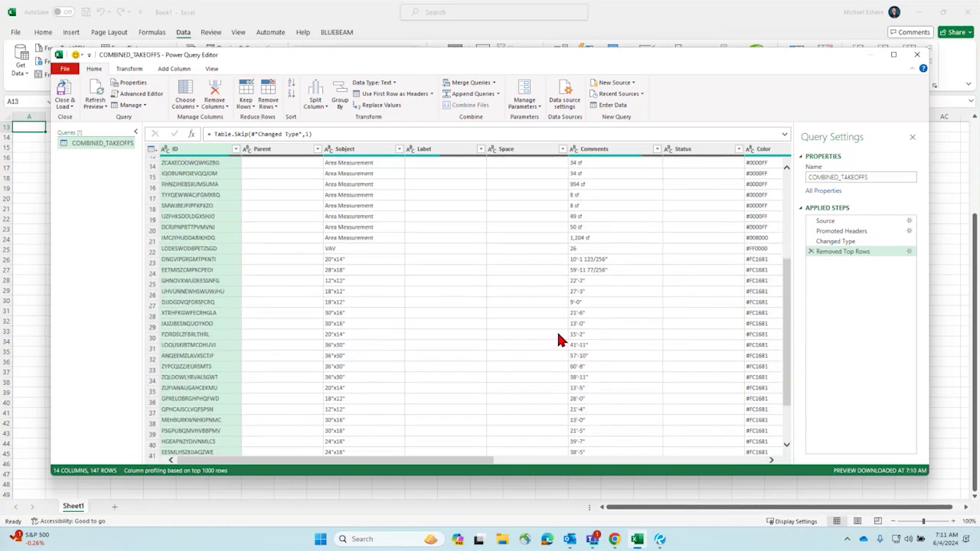
{"action": "scroll", "coordinate": [558, 340], "scroll_direction": "up", "scroll_amount": 7}
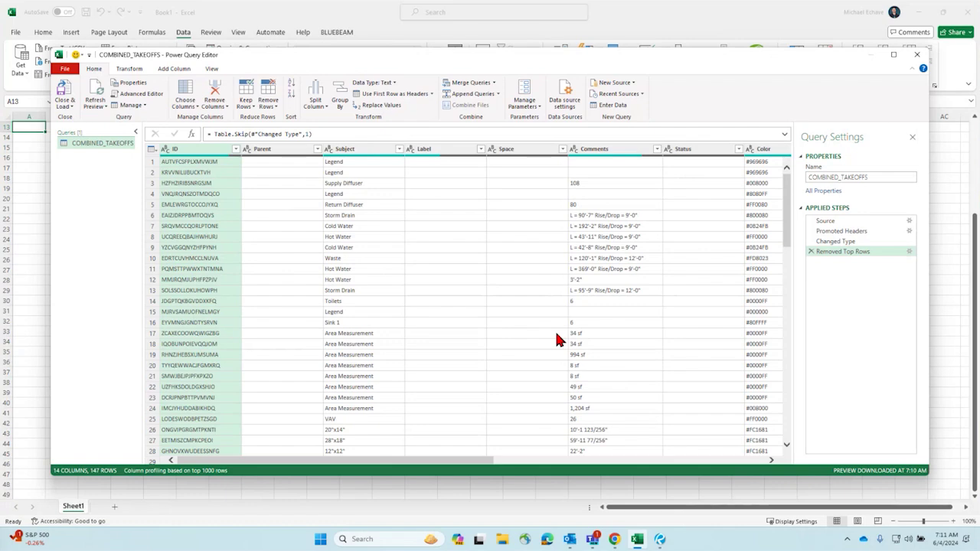
{"action": "scroll", "coordinate": [557, 340], "scroll_direction": "down", "scroll_amount": 5}
{"action": "scroll", "coordinate": [557, 340], "scroll_direction": "up", "scroll_amount": 4}
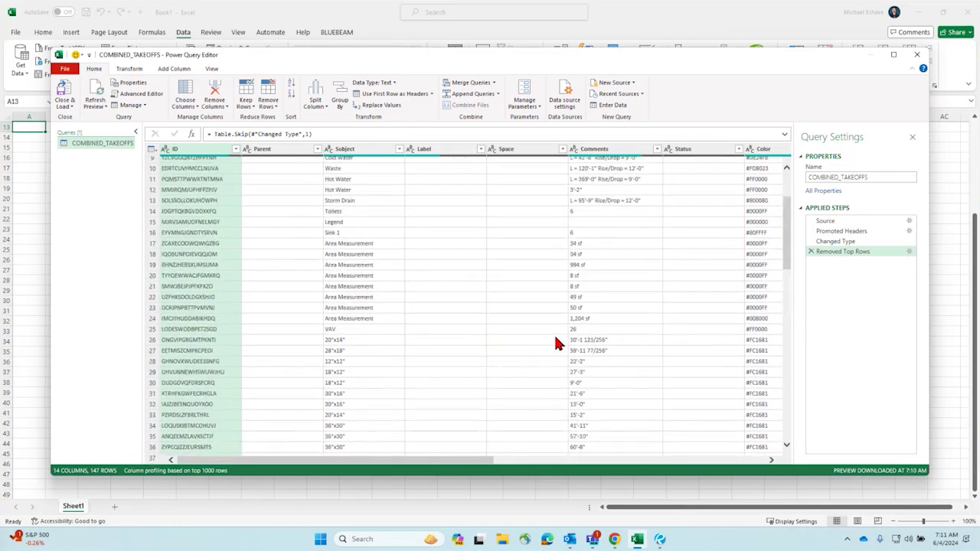
{"action": "scroll", "coordinate": [557, 344], "scroll_direction": "up", "scroll_amount": 1}
{"action": "scroll", "coordinate": [556, 344], "scroll_direction": "down", "scroll_amount": 4}
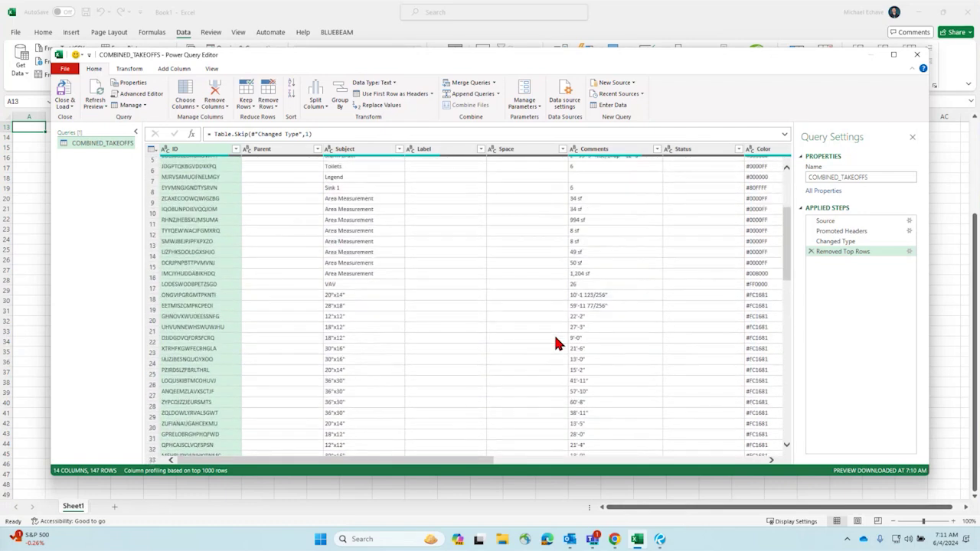
{"action": "scroll", "coordinate": [556, 344], "scroll_direction": "down", "scroll_amount": 12}
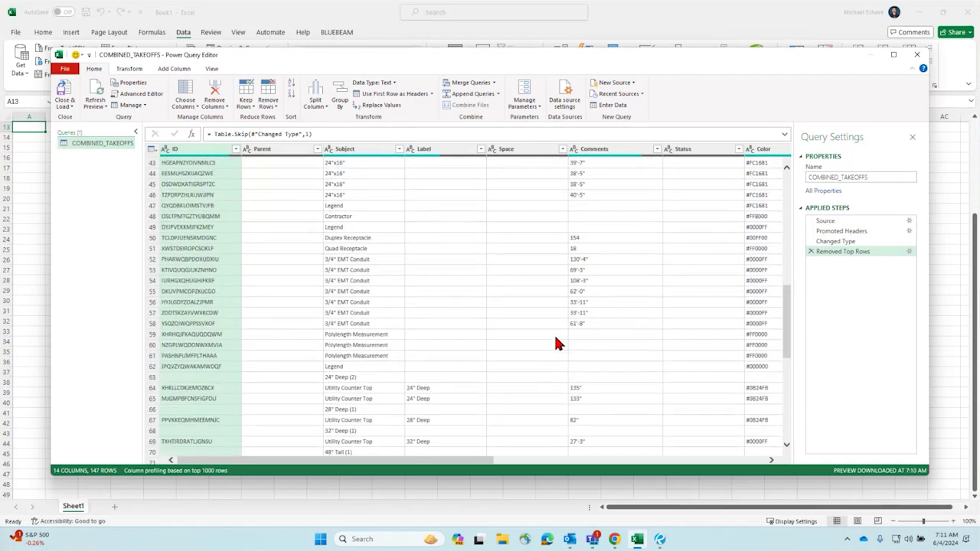
{"action": "scroll", "coordinate": [557, 344], "scroll_direction": "down", "scroll_amount": 7}
{"action": "scroll", "coordinate": [557, 344], "scroll_direction": "up", "scroll_amount": 3}
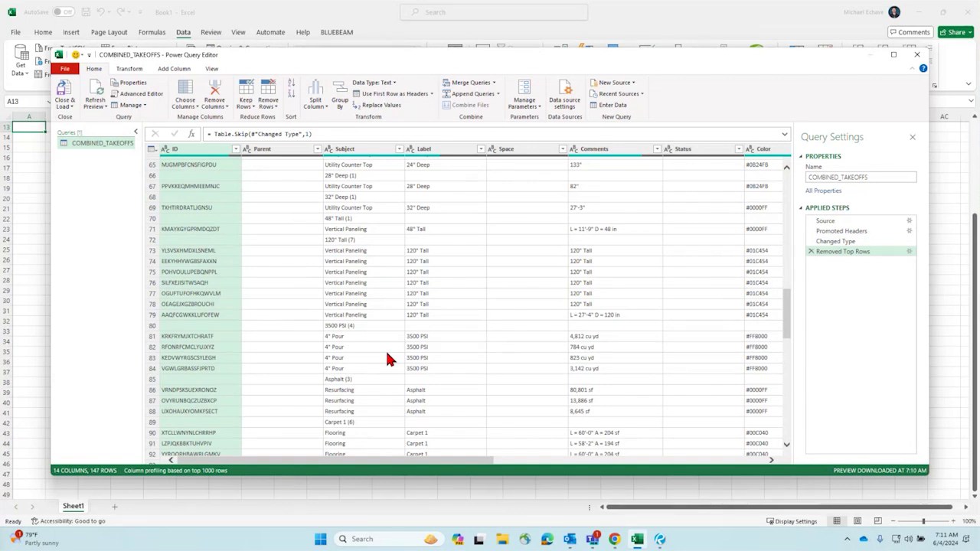
Step: Filter the Subject column to rows equal to Vertical Paneling and check the conditions of the Filtered Rows step
{"action": "left_click", "coordinate": [210, 252]}
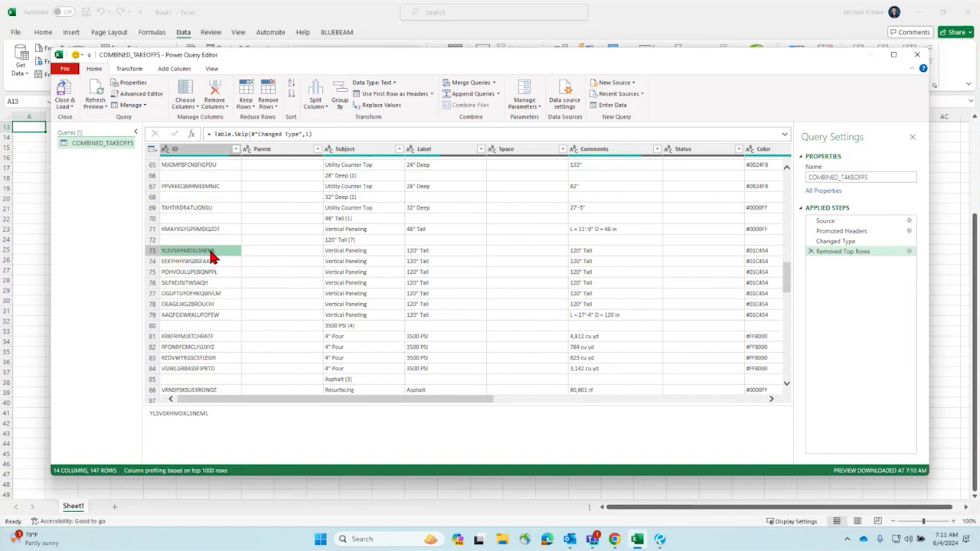
{"action": "left_click", "coordinate": [334, 255]}
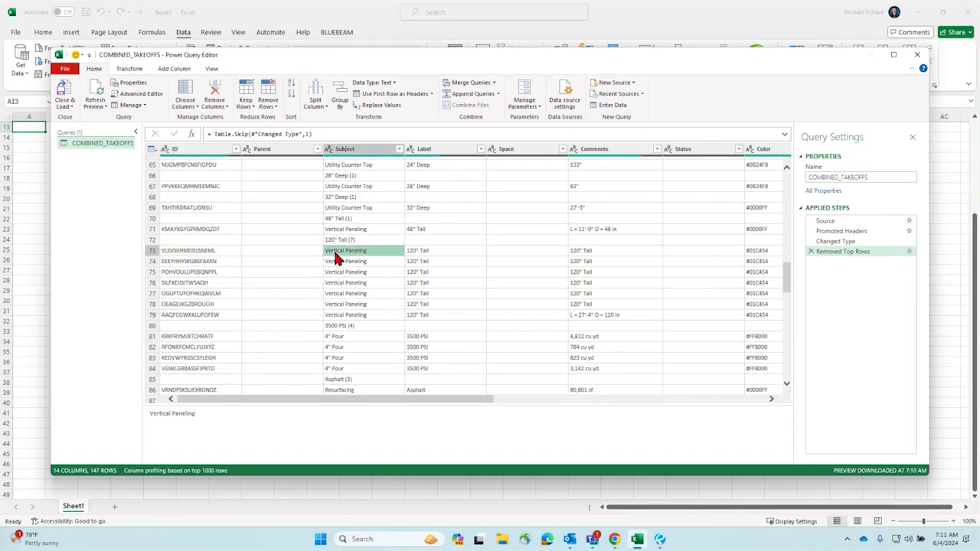
{"action": "right_click", "coordinate": [335, 259]}
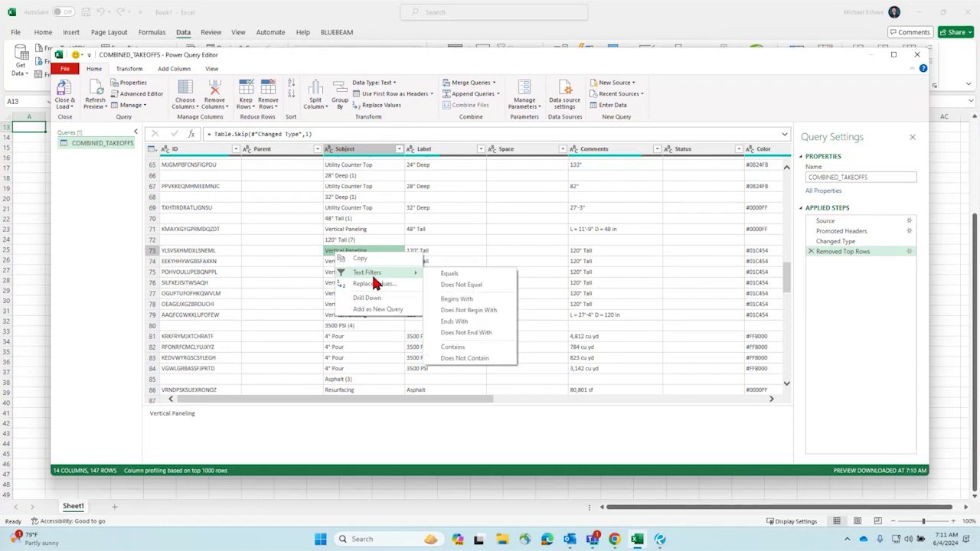
{"action": "left_click", "coordinate": [495, 278]}
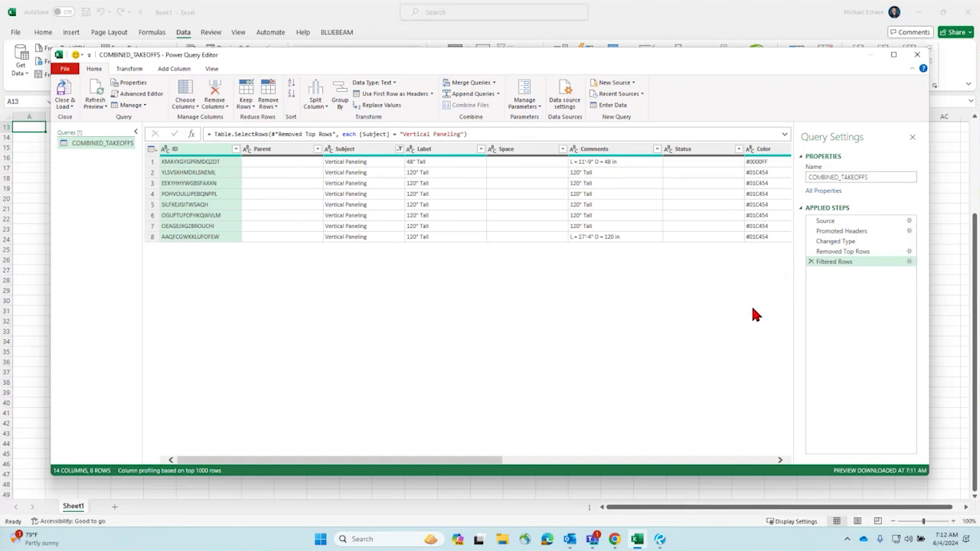
{"action": "left_click", "coordinate": [910, 261]}
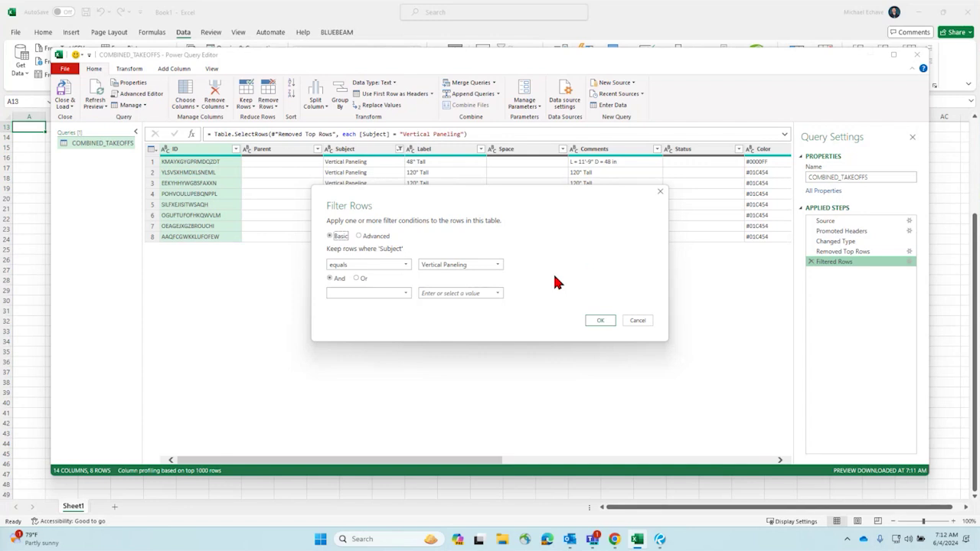
{"action": "left_click", "coordinate": [601, 321]}
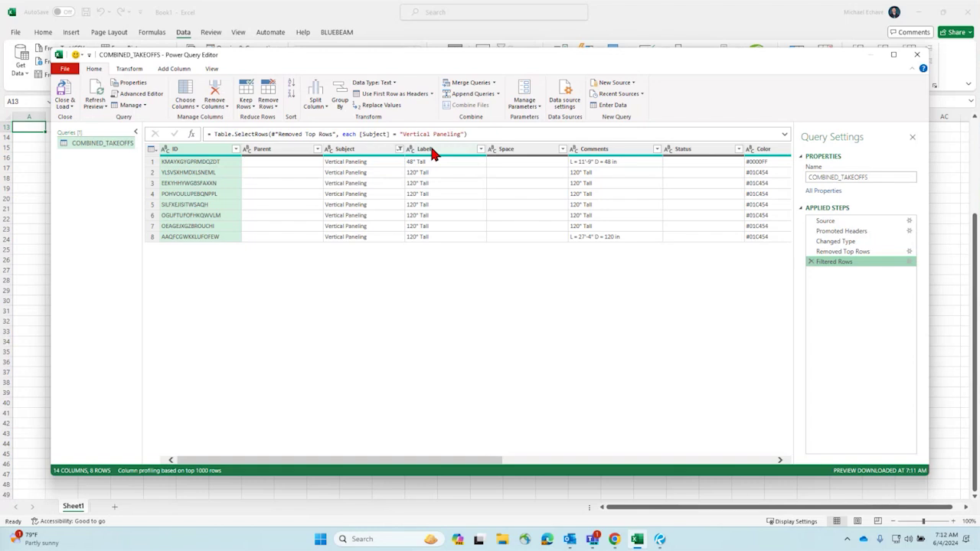
Step: Filter the Label column to exclude 48" Tall so that only the 120" Tall rows are kept
{"action": "left_click", "coordinate": [480, 151]}
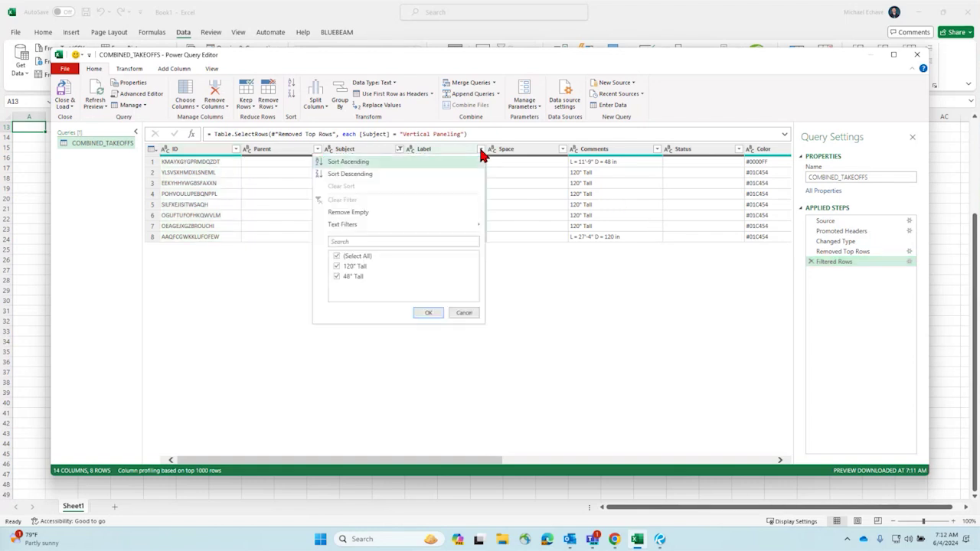
{"action": "left_click", "coordinate": [337, 277]}
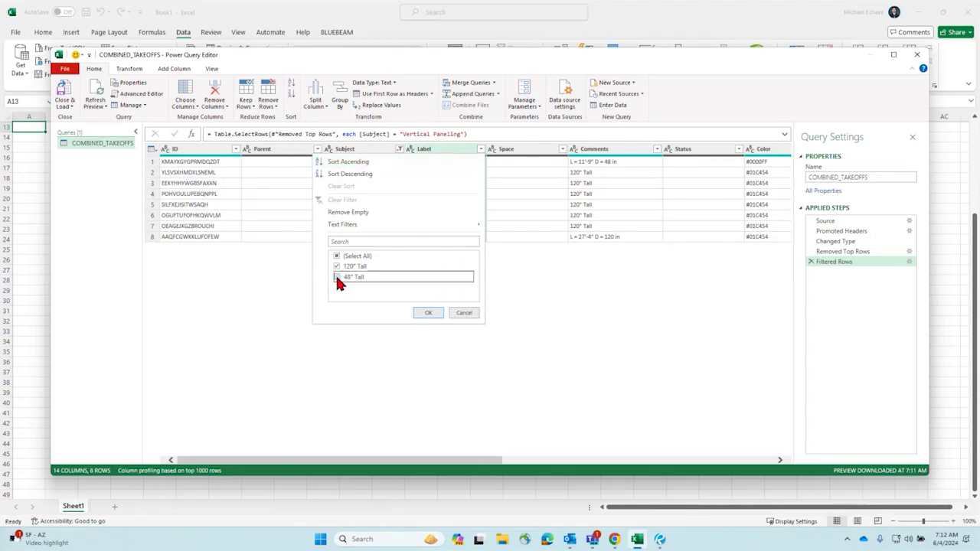
{"action": "left_click", "coordinate": [425, 315]}
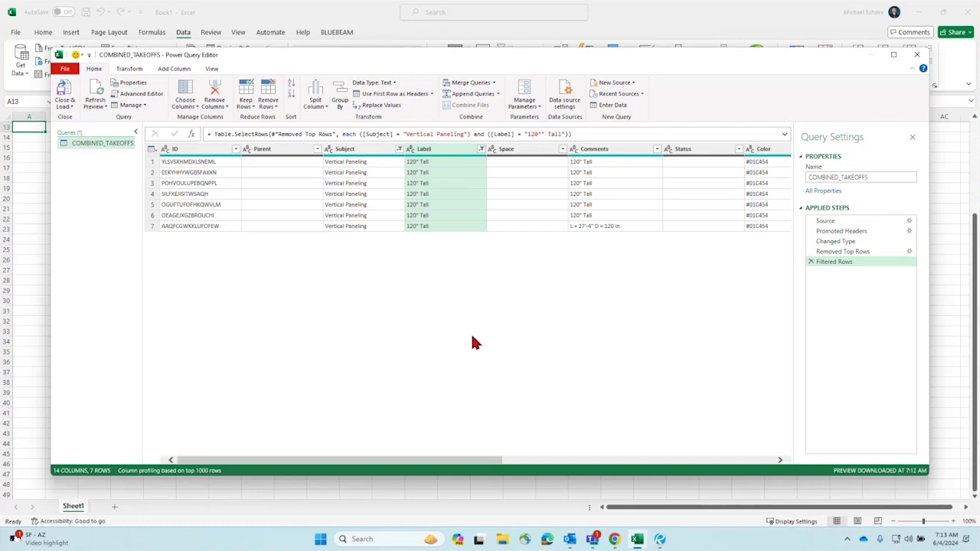
{"action": "left_click_drag", "start_coordinate": [495, 463], "coordinate": [716, 475]}
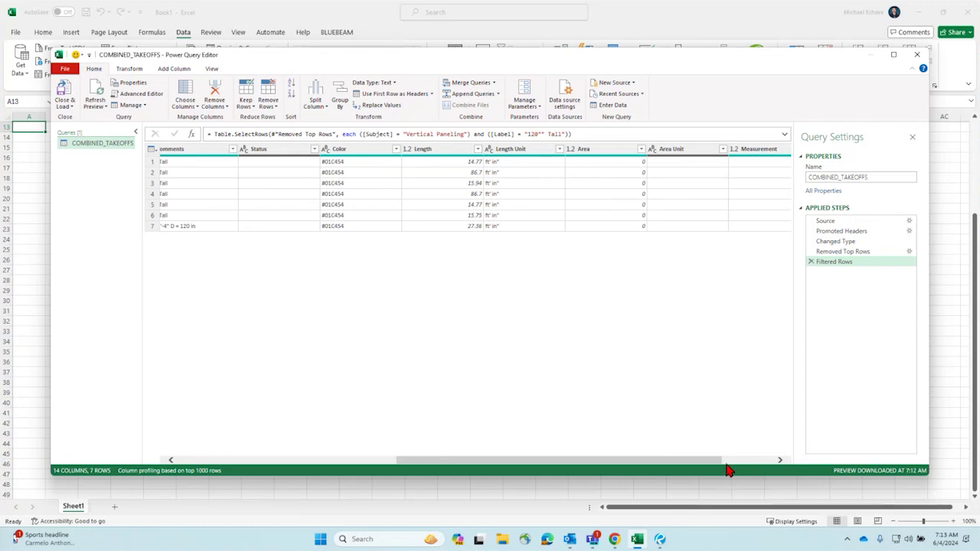
{"action": "left_click", "coordinate": [271, 108]}
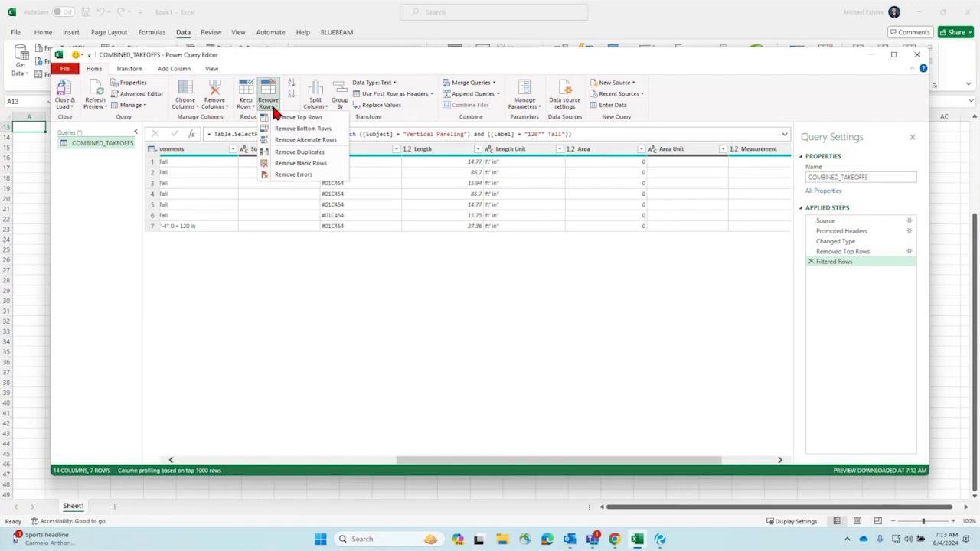
{"action": "left_click", "coordinate": [378, 301]}
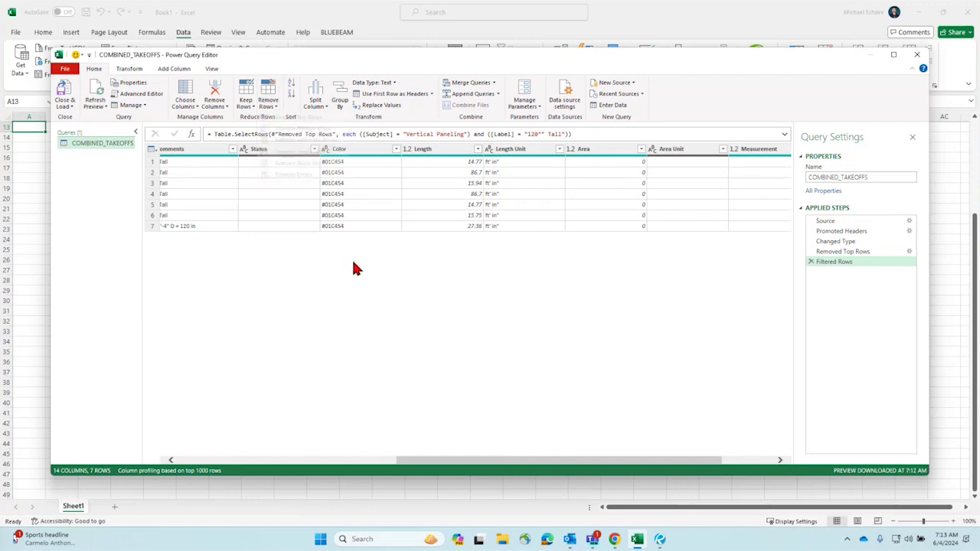
{"action": "left_click", "coordinate": [225, 110]}
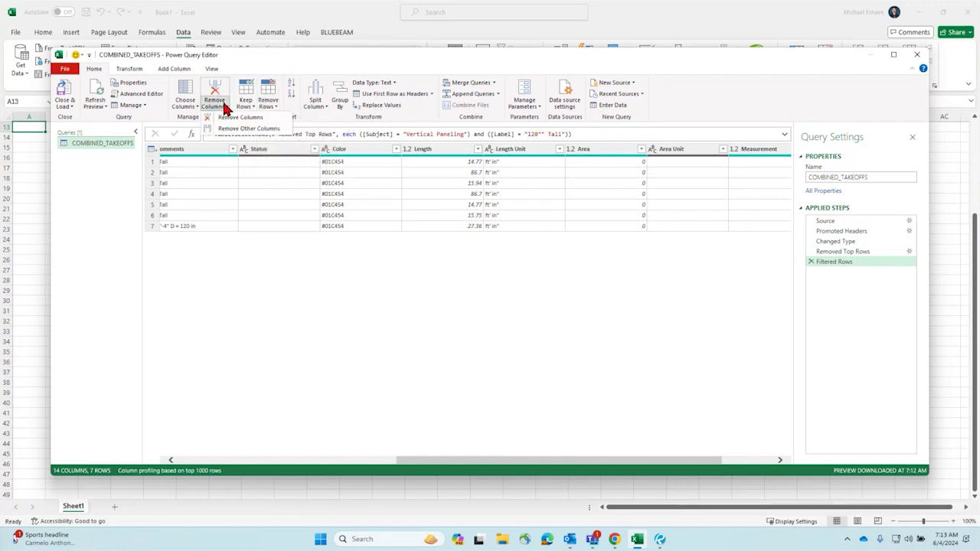
{"action": "left_click", "coordinate": [299, 285]}
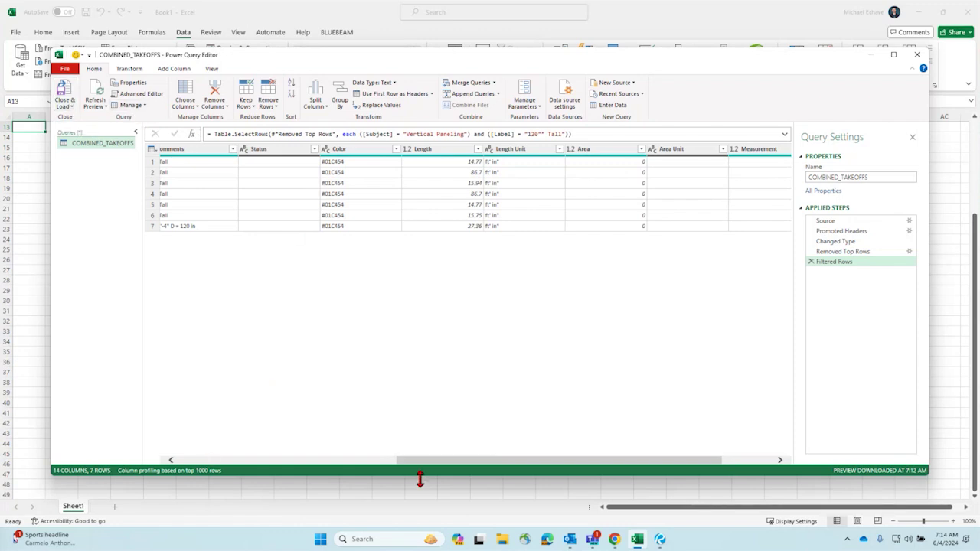
{"action": "left_click_drag", "start_coordinate": [428, 464], "coordinate": [114, 462]}
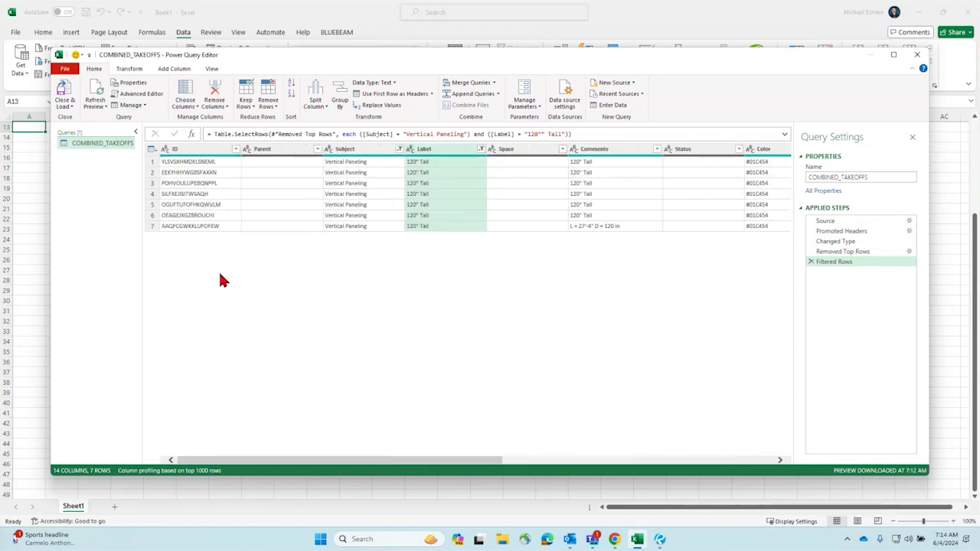
{"action": "left_click", "coordinate": [195, 151]}
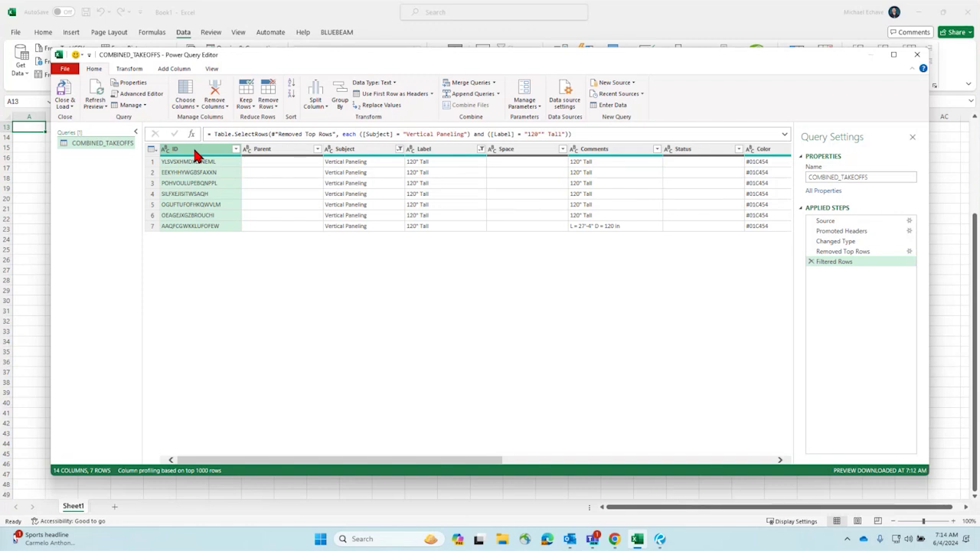
{"action": "left_click", "coordinate": [274, 152], "text": "shift"}
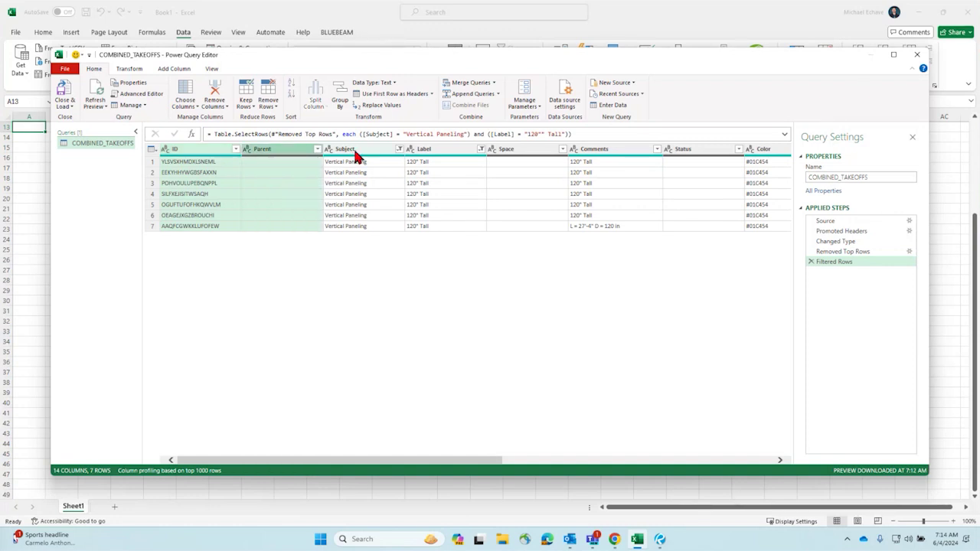
{"action": "left_click", "coordinate": [523, 157], "text": "ctrl"}
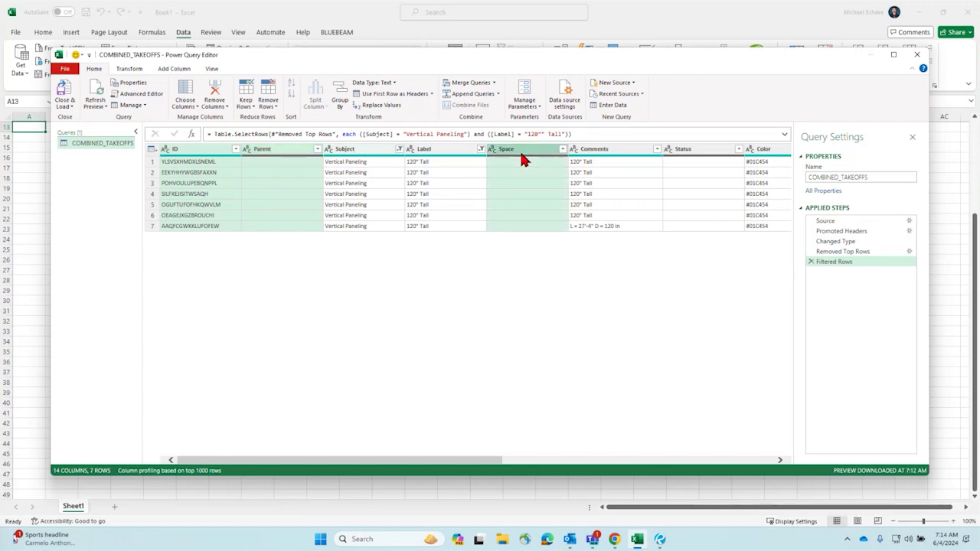
{"action": "left_click", "coordinate": [699, 161], "text": "ctrl"}
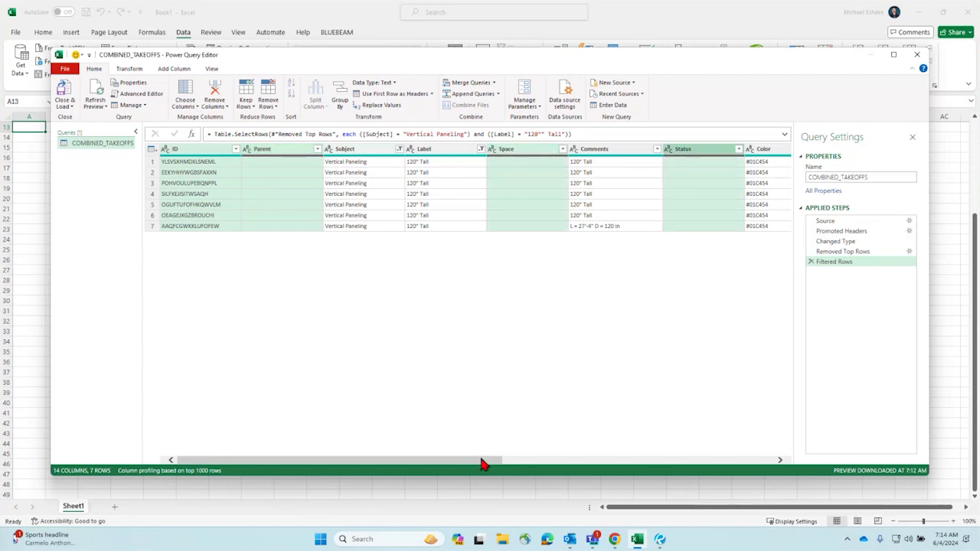
{"action": "left_click_drag", "start_coordinate": [483, 463], "coordinate": [569, 465]}
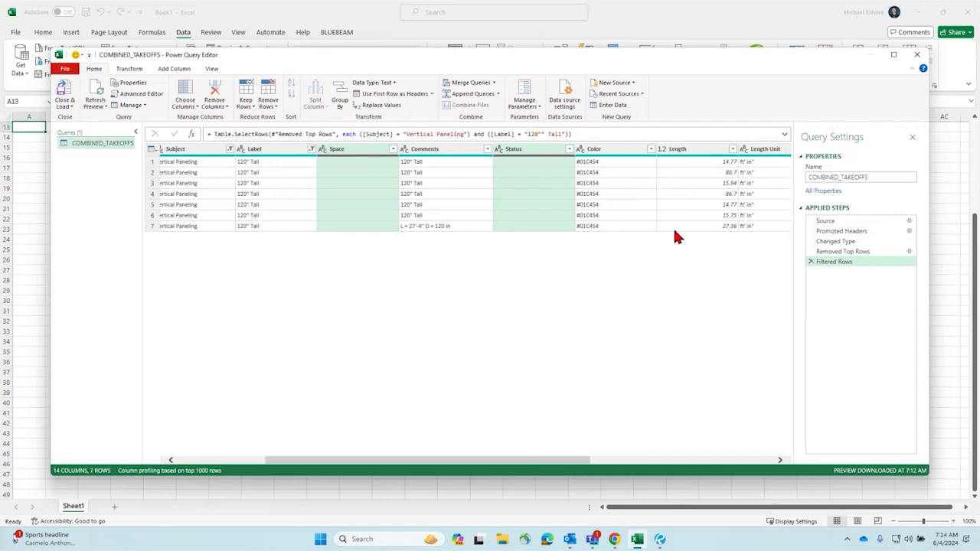
{"action": "right_click", "coordinate": [520, 210]}
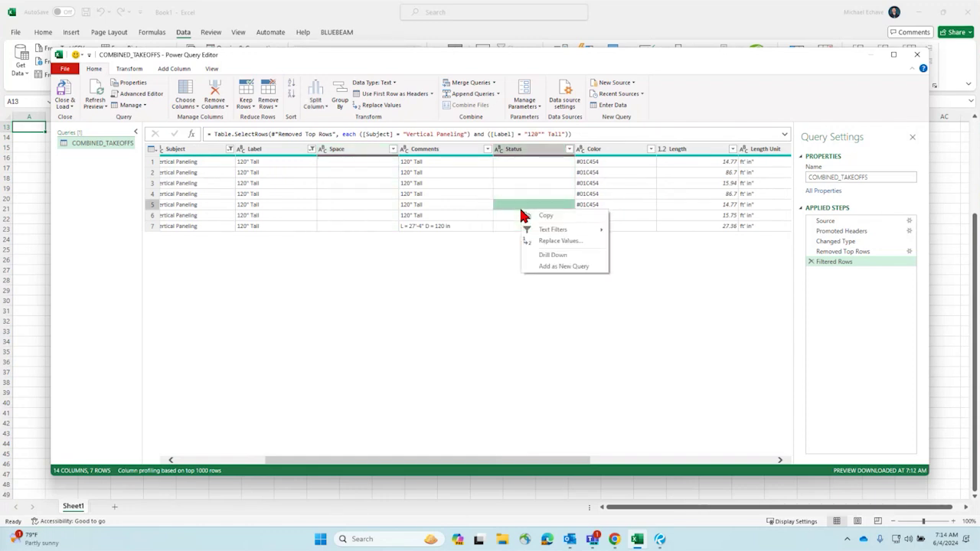
{"action": "left_click", "coordinate": [534, 241]}
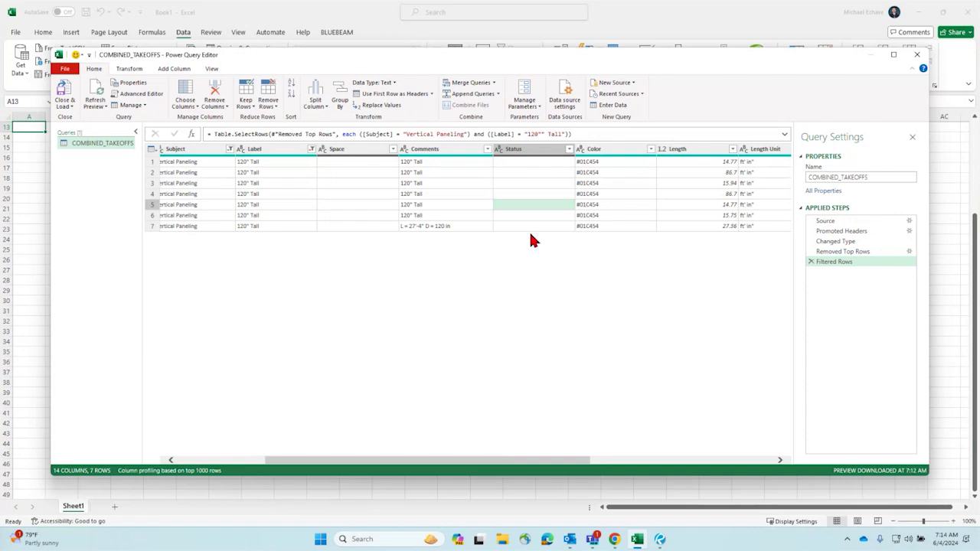
{"action": "left_click", "coordinate": [528, 184]}
Step: Remove the ID, Parent, Space and Status columns from the query and look over the remaining columns
{"action": "left_click_drag", "start_coordinate": [391, 405], "coordinate": [153, 167]}
{"action": "left_click", "coordinate": [183, 150]}
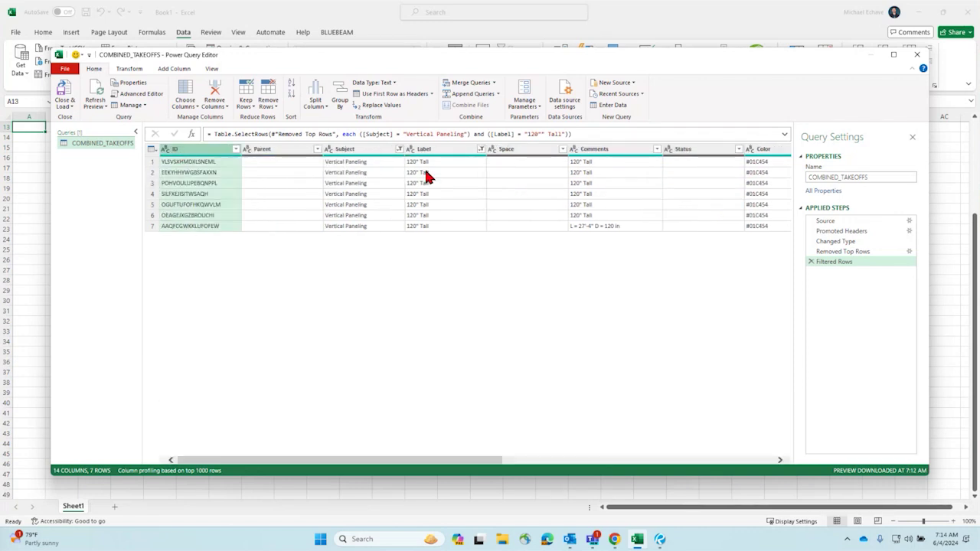
{"action": "left_click", "coordinate": [310, 150], "text": "ctrl"}
{"action": "left_click", "coordinate": [512, 150], "text": "ctrl"}
{"action": "left_click", "coordinate": [696, 152], "text": "ctrl"}
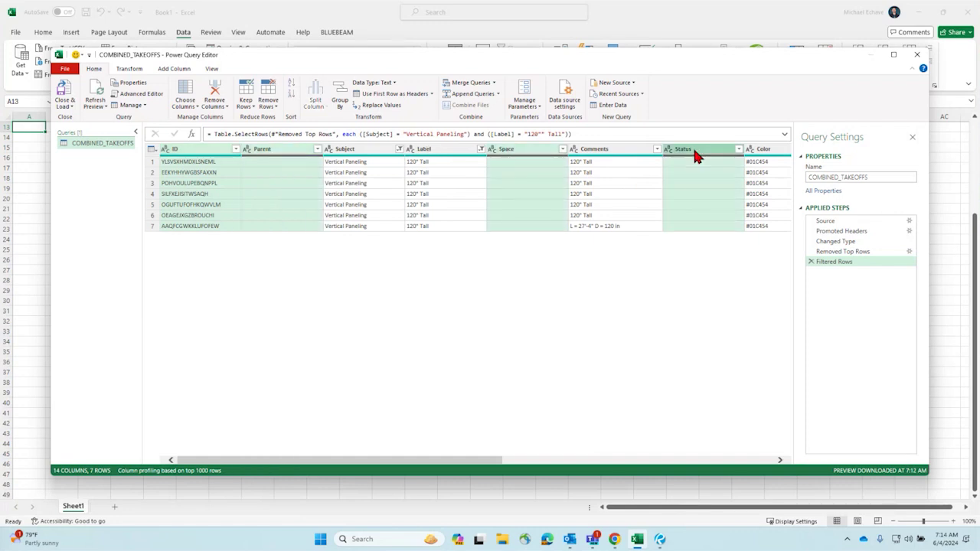
{"action": "right_click", "coordinate": [694, 156]}
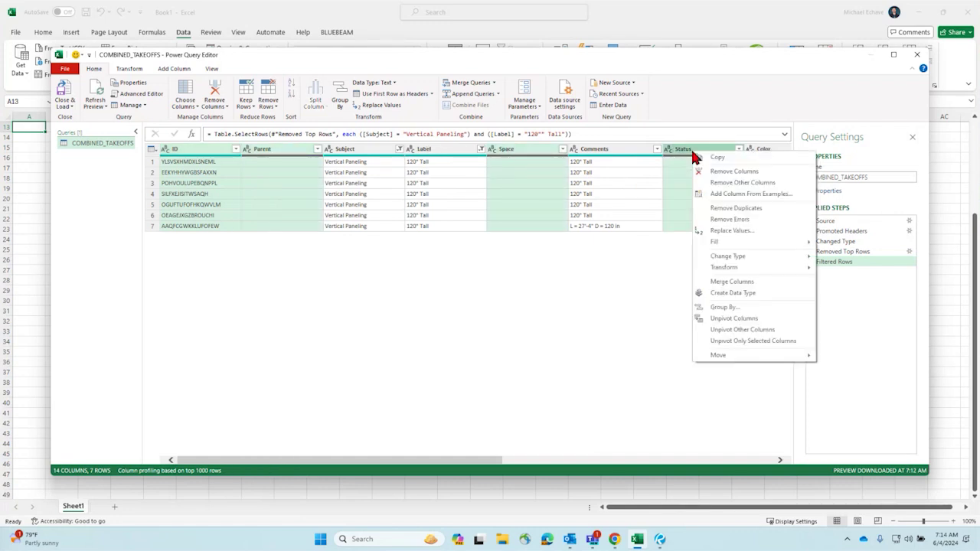
{"action": "left_click", "coordinate": [731, 171]}
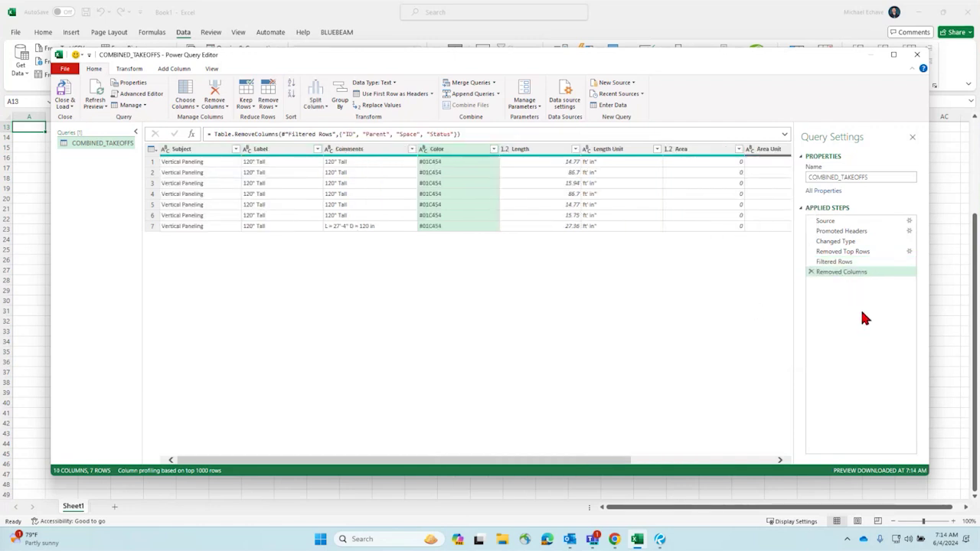
{"action": "left_click_drag", "start_coordinate": [580, 459], "coordinate": [766, 453]}
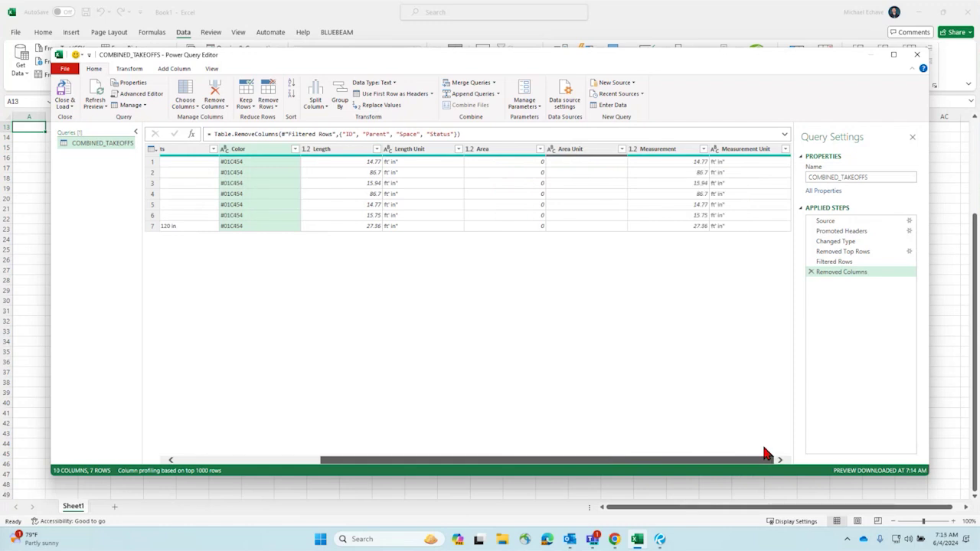
{"action": "left_click_drag", "start_coordinate": [738, 454], "coordinate": [542, 453]}
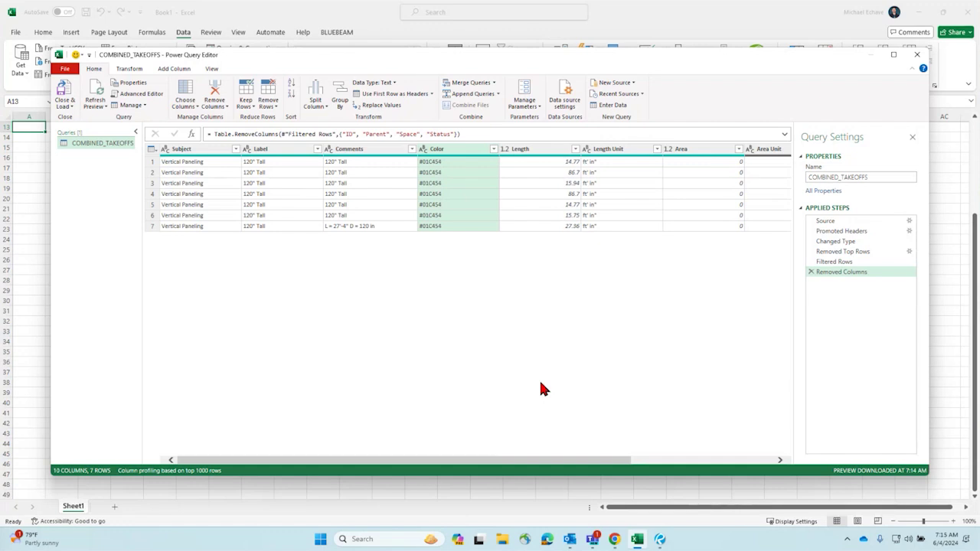
Step: Switch to Bluebeam Revu, examine the output options of the CSV markup summary, and return to the Power Query Editor
{"action": "left_click", "coordinate": [660, 539]}
{"action": "left_click", "coordinate": [344, 473]}
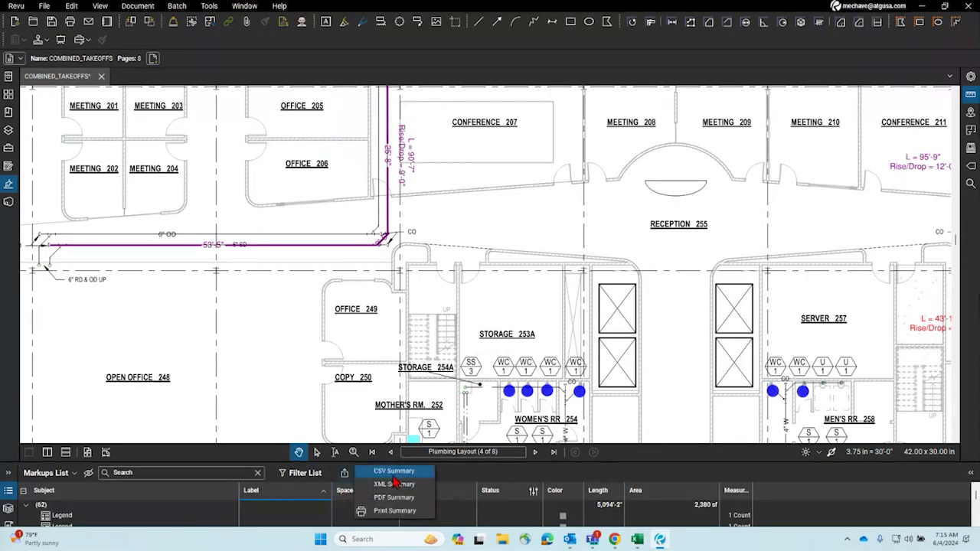
{"action": "left_click", "coordinate": [394, 481]}
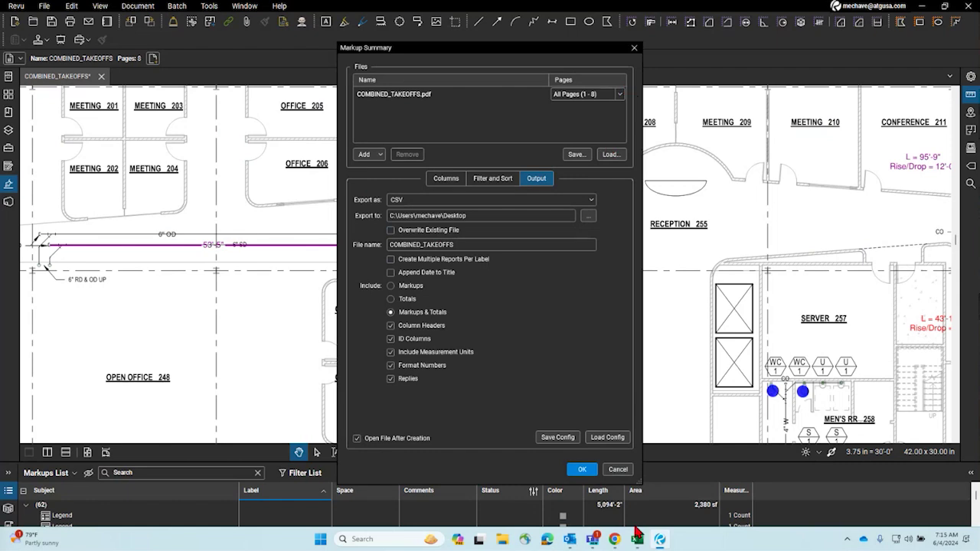
{"action": "mouse_move", "coordinate": [617, 540]}
{"action": "left_click", "coordinate": [616, 488]}
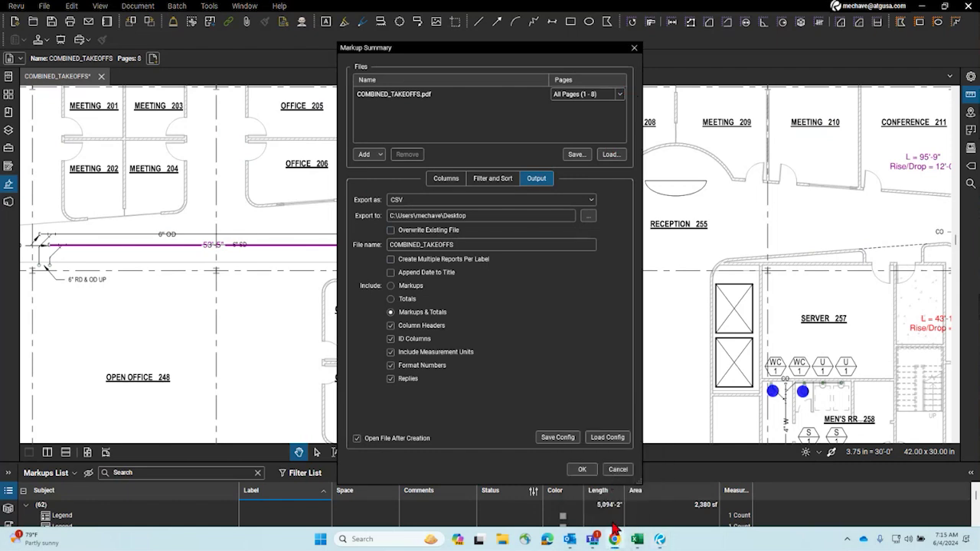
{"action": "left_click", "coordinate": [637, 540]}
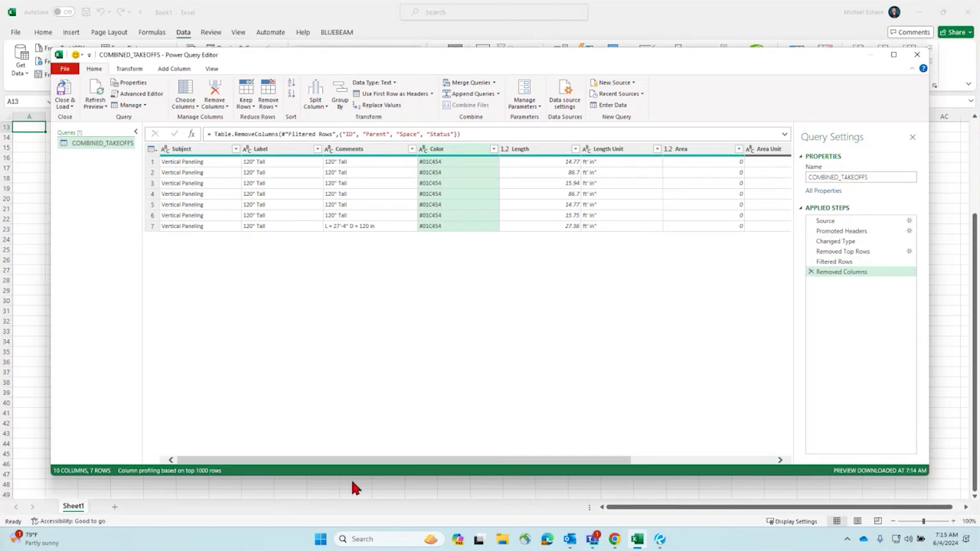
{"action": "mouse_move", "coordinate": [589, 545]}
{"action": "left_click", "coordinate": [549, 486]}
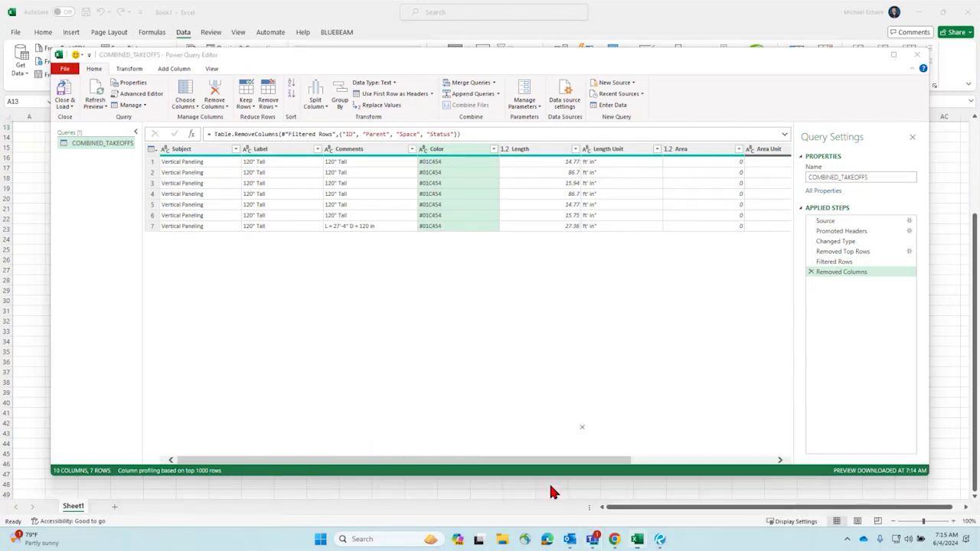
{"action": "left_click_drag", "start_coordinate": [278, 11], "coordinate": [0, 329]}
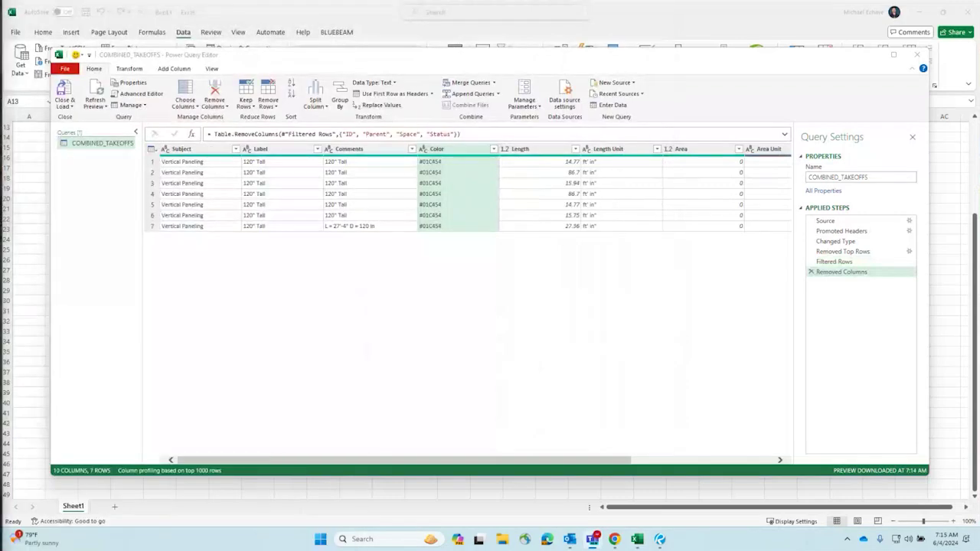
{"action": "left_click", "coordinate": [493, 250]}
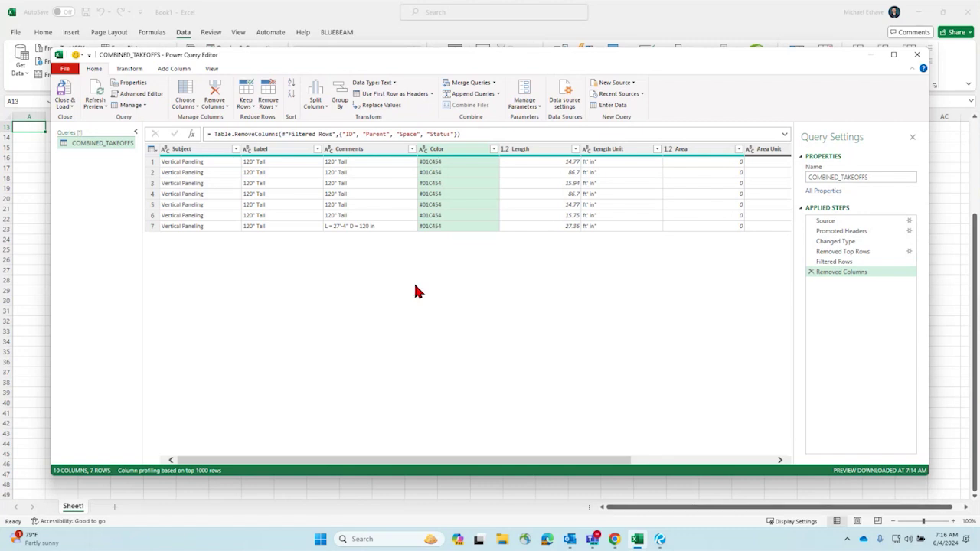
Step: Start splitting the Label column by a custom delimiter at each occurrence of the delimiter
{"action": "left_click_drag", "start_coordinate": [431, 462], "coordinate": [443, 464]}
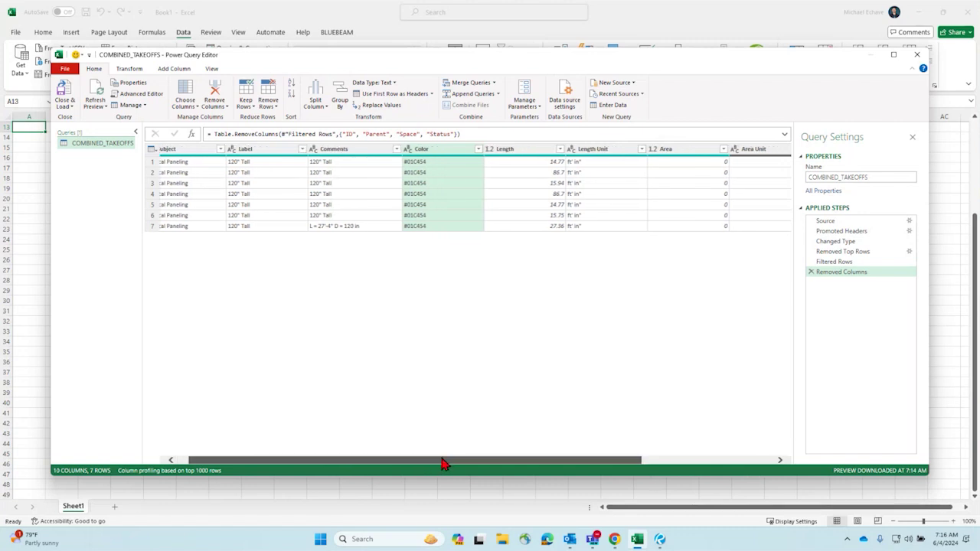
{"action": "left_click_drag", "start_coordinate": [442, 465], "coordinate": [334, 457]}
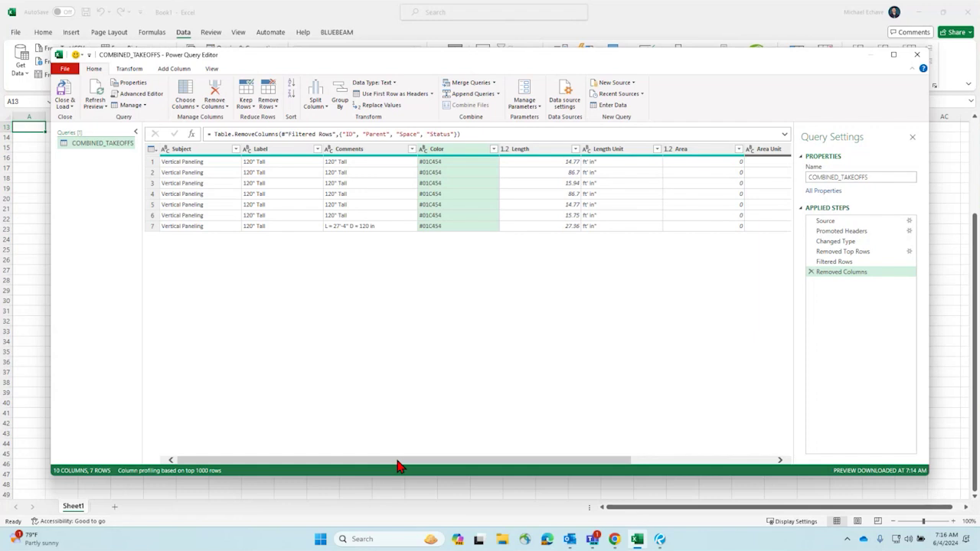
{"action": "left_click", "coordinate": [267, 152]}
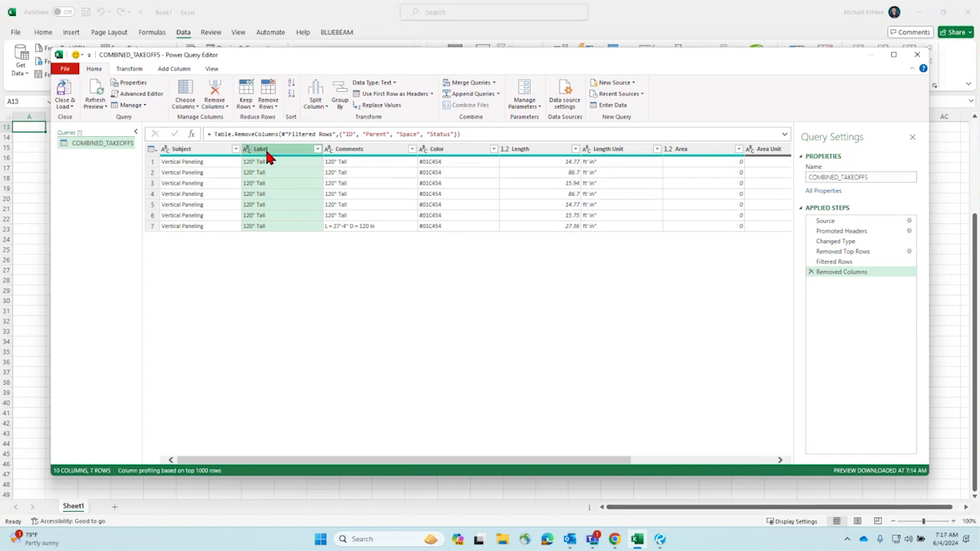
{"action": "left_click", "coordinate": [325, 108]}
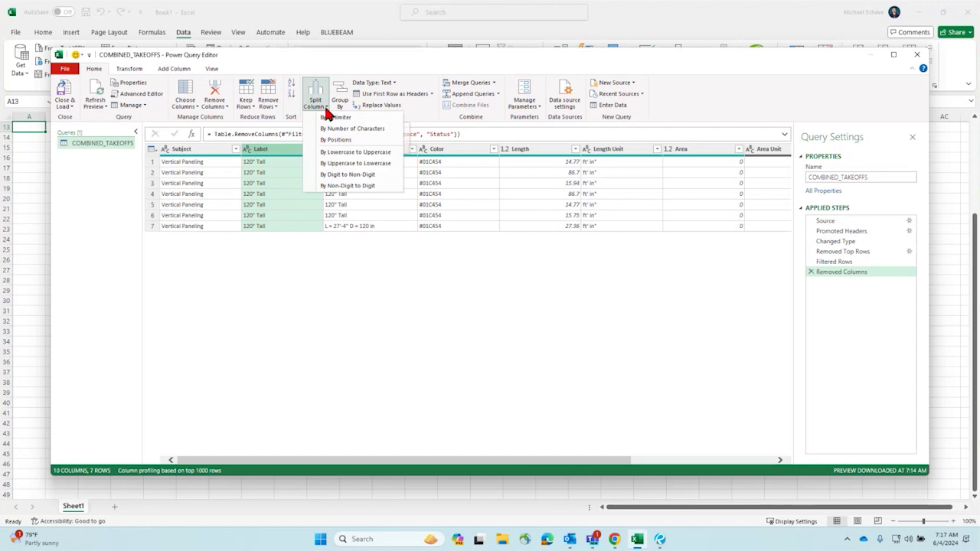
{"action": "left_click", "coordinate": [370, 118]}
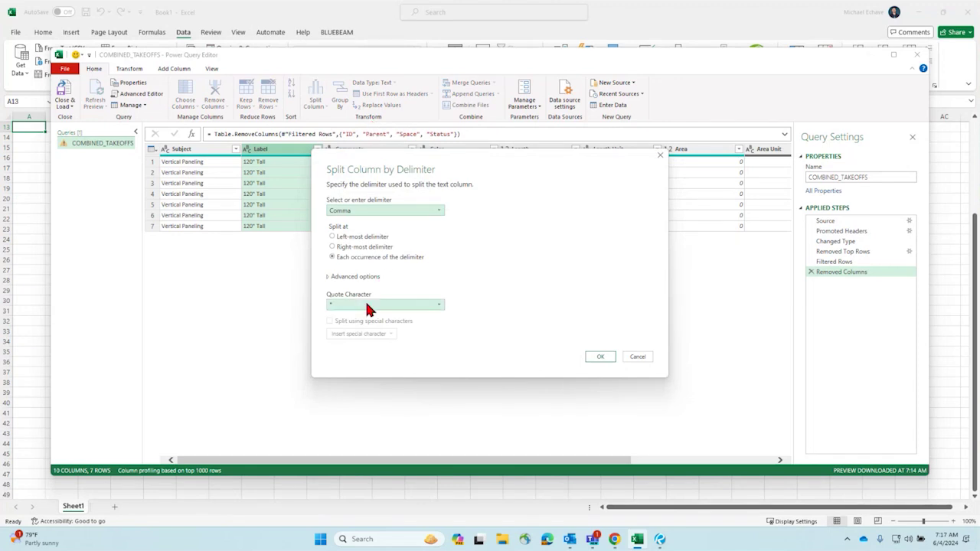
{"action": "left_click", "coordinate": [377, 209]}
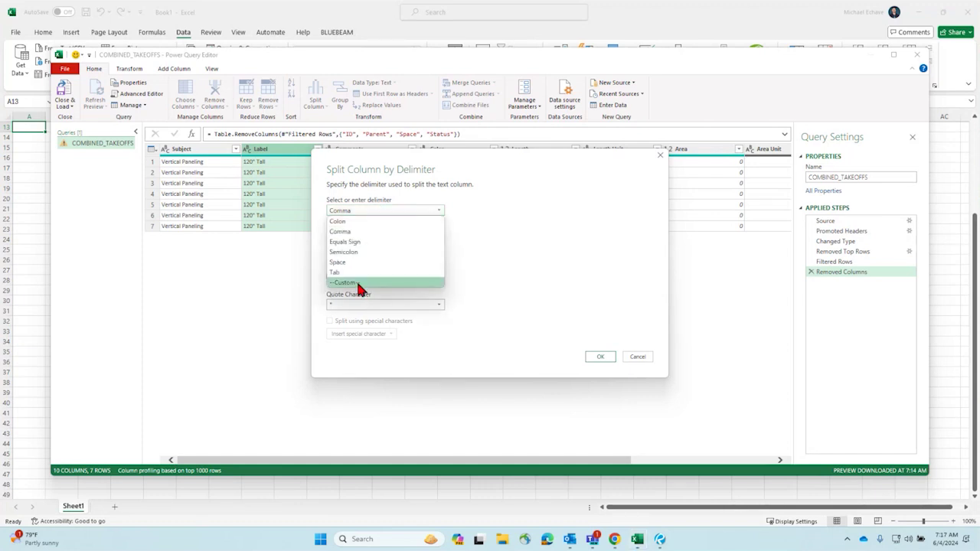
{"action": "left_click", "coordinate": [359, 283]}
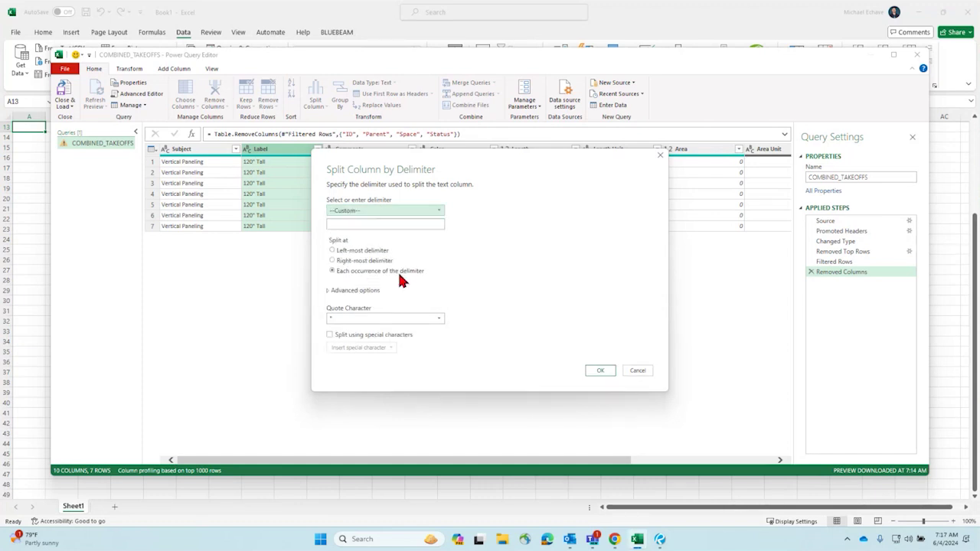
{"action": "left_click", "coordinate": [407, 223]}
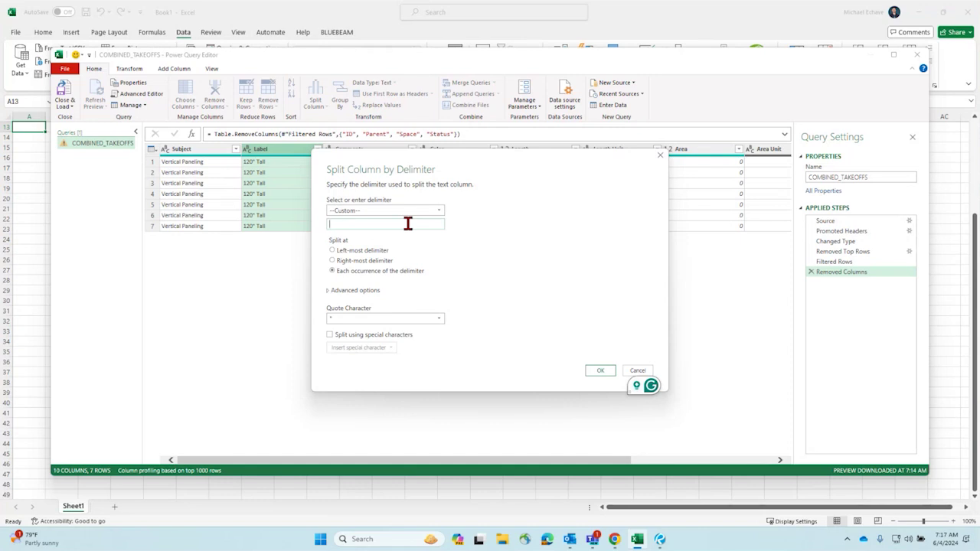
{"action": "type", "text": "Quote"}
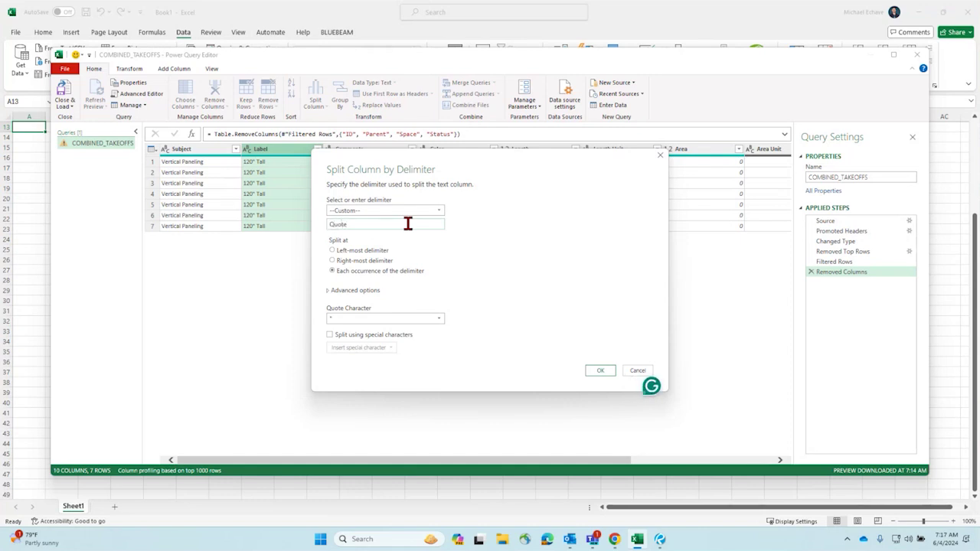
{"action": "key", "text": "BackSpace"}
{"action": "key", "text": "BackSpace"}
{"action": "key", "text": "BackSpace"}
{"action": "key", "text": "BackSpace"}
{"action": "key", "text": "BackSpace"}
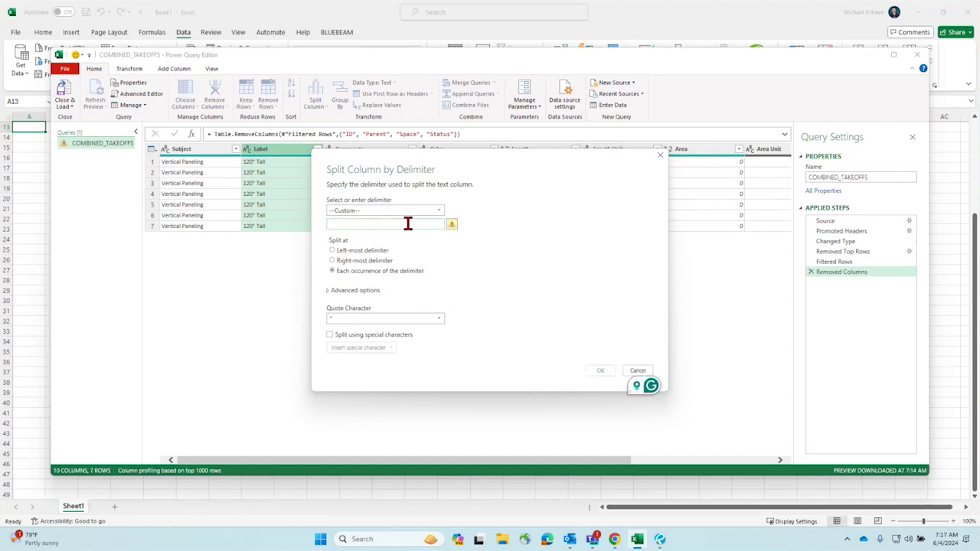
Step: Split the Label column at a double quotation mark followed by a space, with the quote character set to None
{"action": "type", "text": "\""}
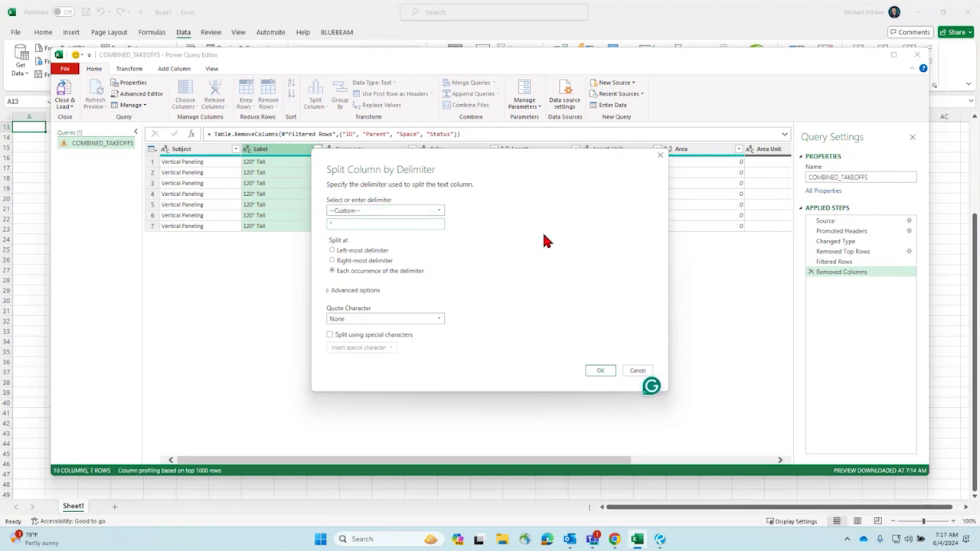
{"action": "left_click", "coordinate": [599, 371]}
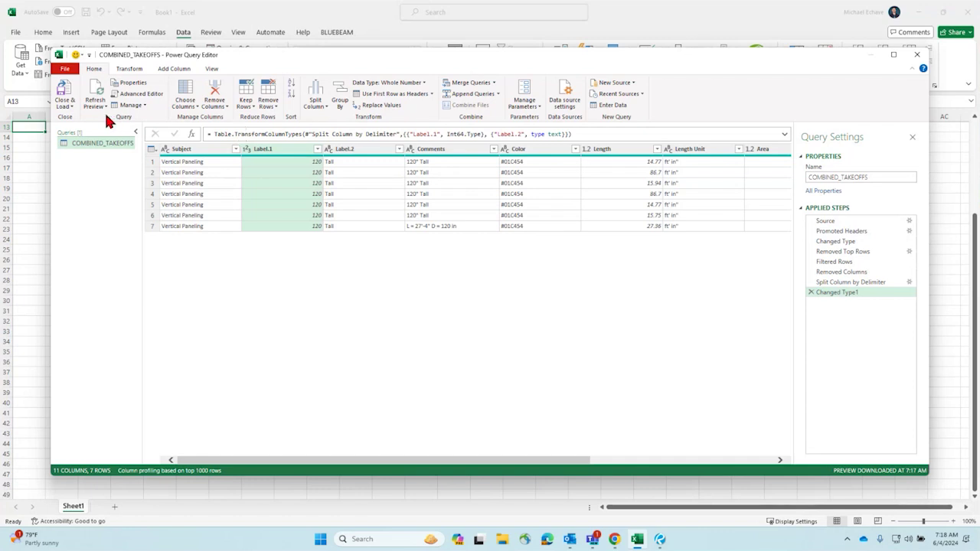
Step: Open the COMBINED_TAKEOFFS query in an enlarged Advanced Editor and examine the code lines from Promoted Headers through Changed Type1
{"action": "left_click", "coordinate": [142, 93]}
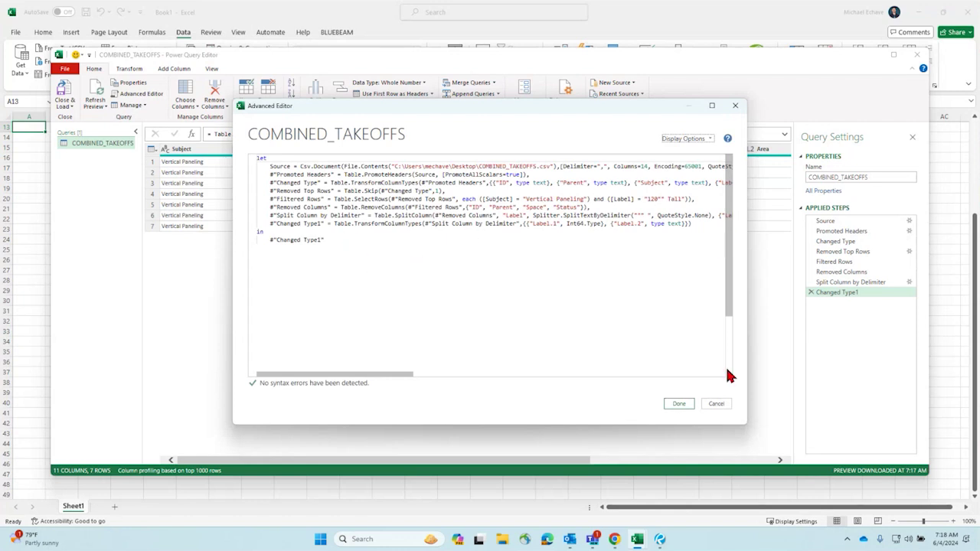
{"action": "left_click_drag", "start_coordinate": [750, 427], "coordinate": [936, 411]}
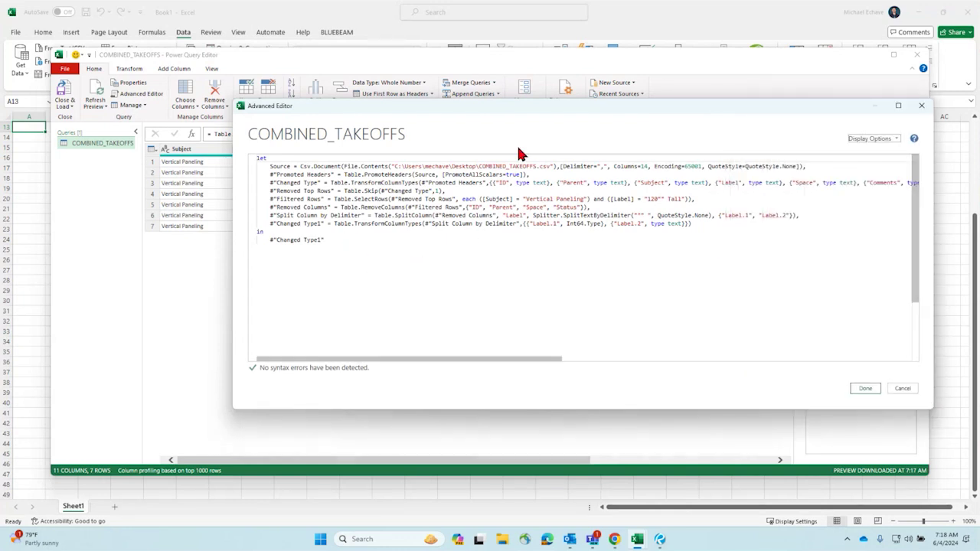
{"action": "left_click_drag", "start_coordinate": [486, 107], "coordinate": [370, 87]}
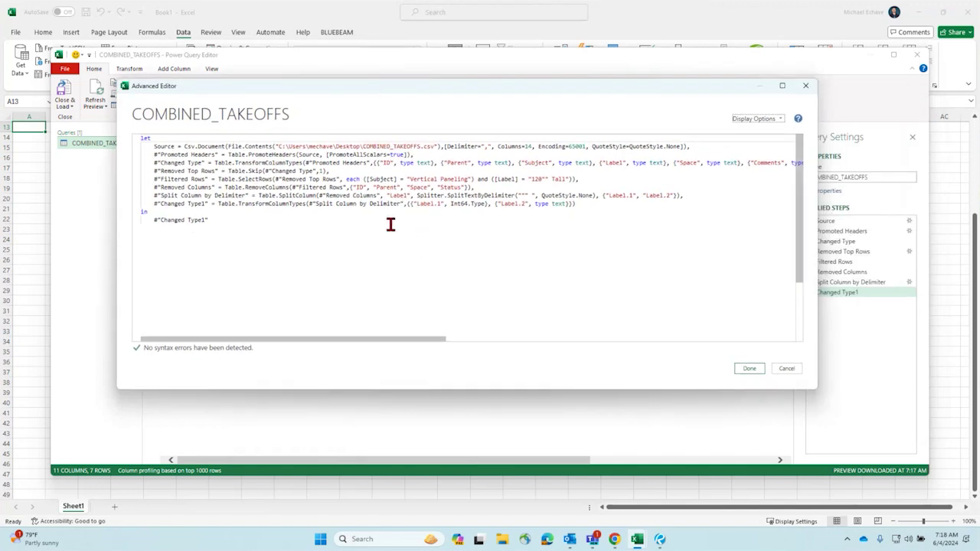
{"action": "left_click", "coordinate": [288, 202]}
{"action": "left_click_drag", "start_coordinate": [678, 212], "coordinate": [138, 157]}
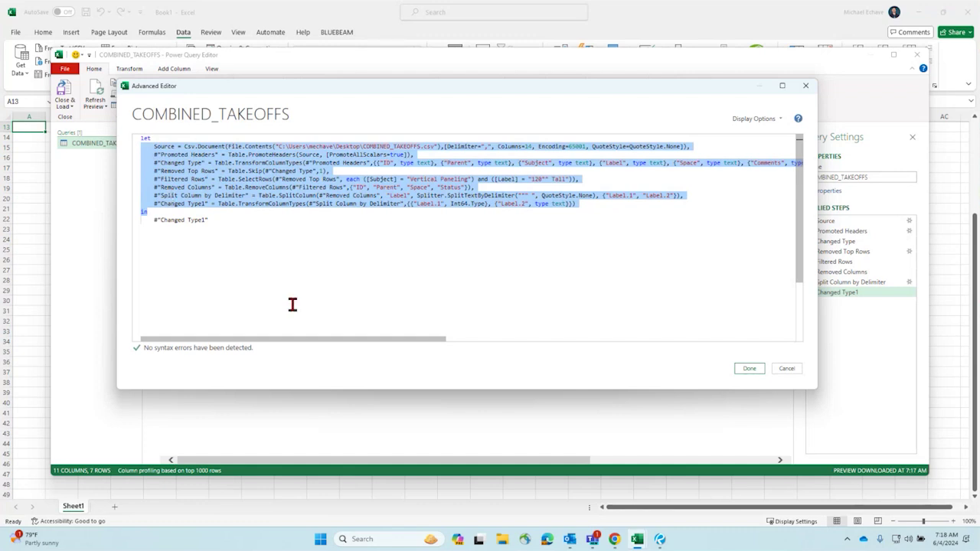
{"action": "left_click", "coordinate": [229, 223]}
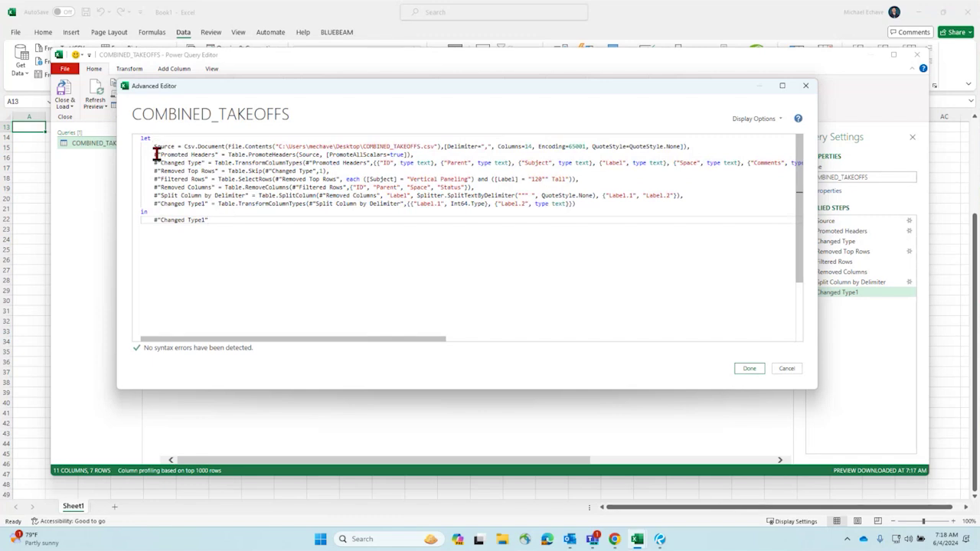
{"action": "left_click_drag", "start_coordinate": [154, 155], "coordinate": [578, 205]}
{"action": "left_click", "coordinate": [444, 195]}
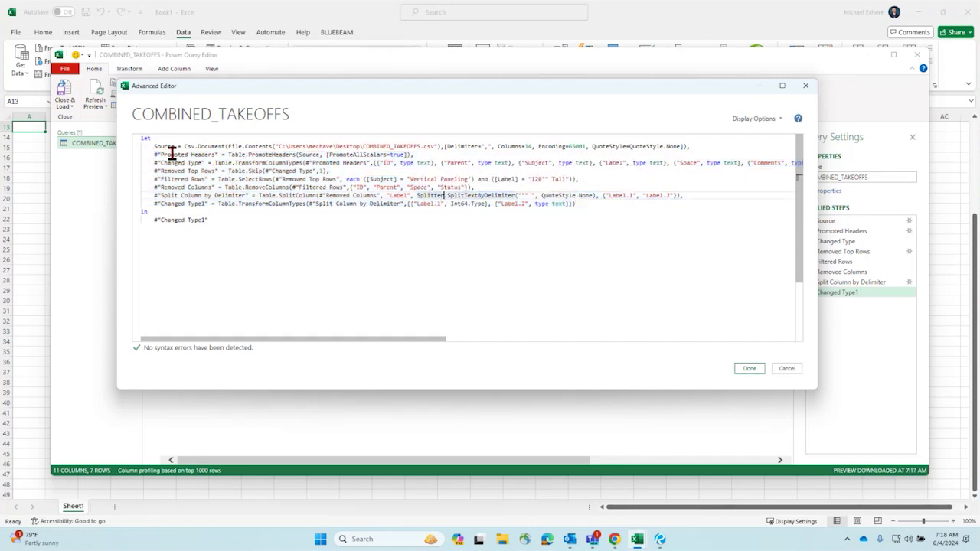
{"action": "left_click_drag", "start_coordinate": [578, 204], "coordinate": [151, 157]}
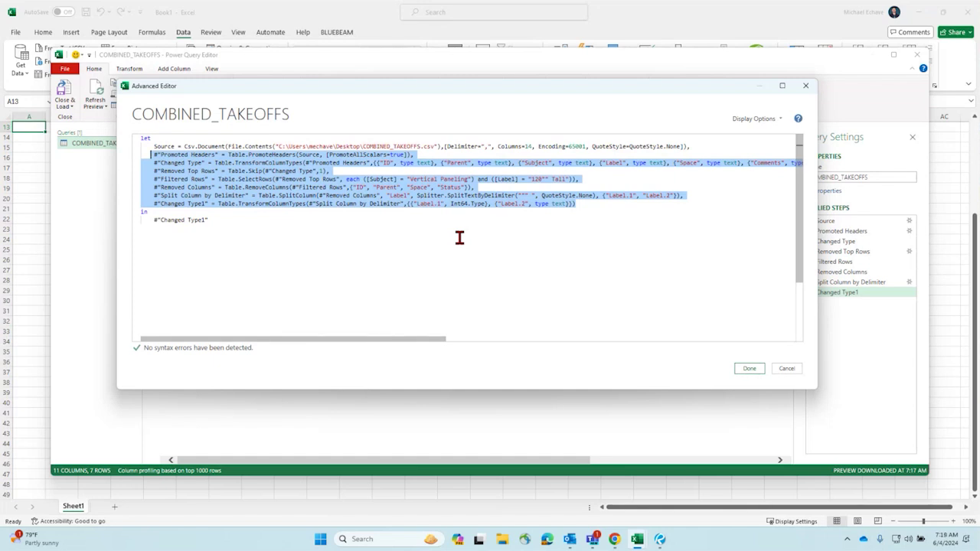
Step: Switch to Chrome and open the JSHint JavaScript code quality tool from the Bluebeam bookmarks
{"action": "mouse_move", "coordinate": [615, 539]}
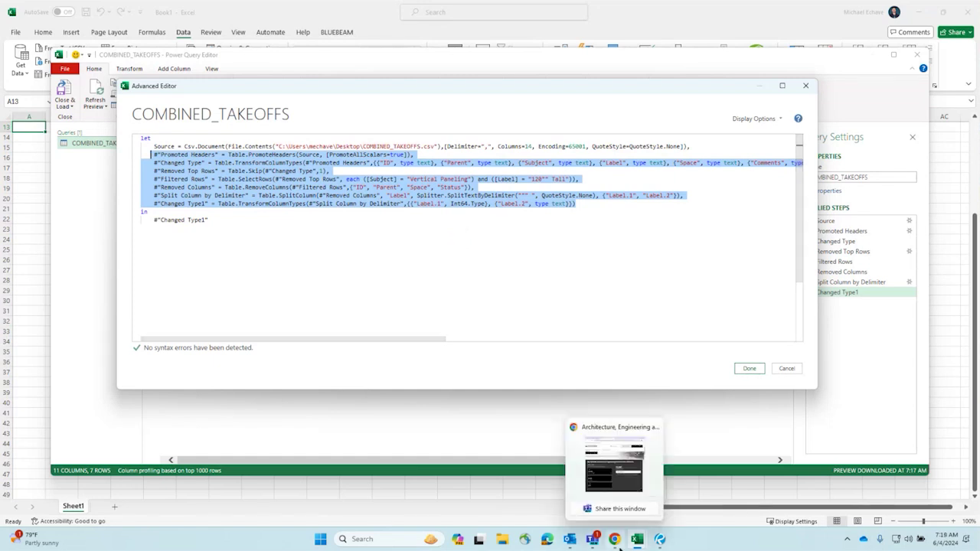
{"action": "left_click", "coordinate": [617, 495]}
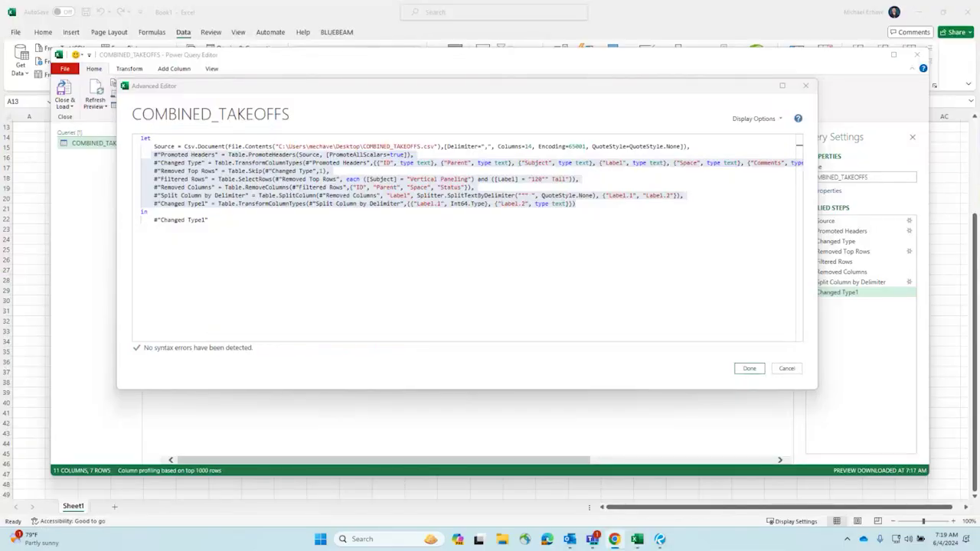
{"action": "double_click", "coordinate": [402, 129]}
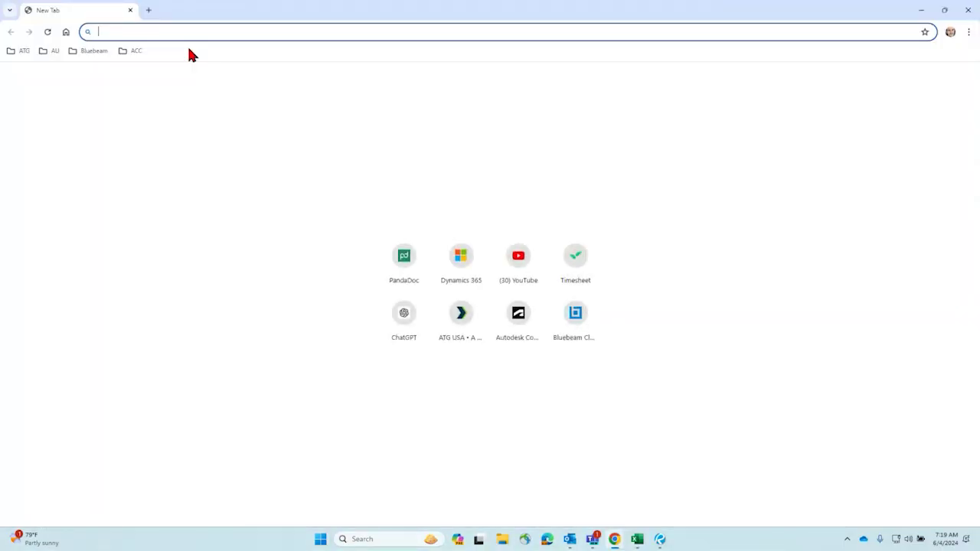
{"action": "left_click", "coordinate": [93, 51]}
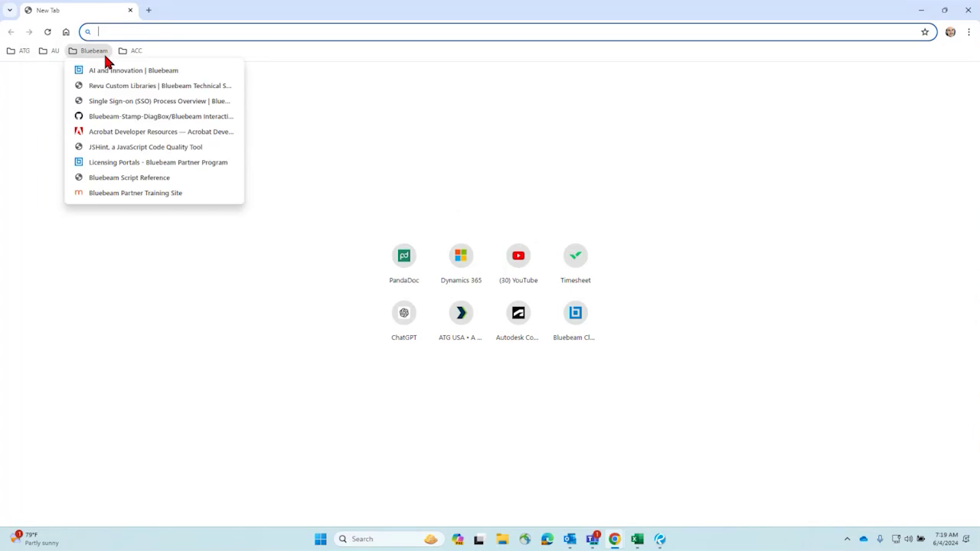
{"action": "left_click", "coordinate": [154, 147]}
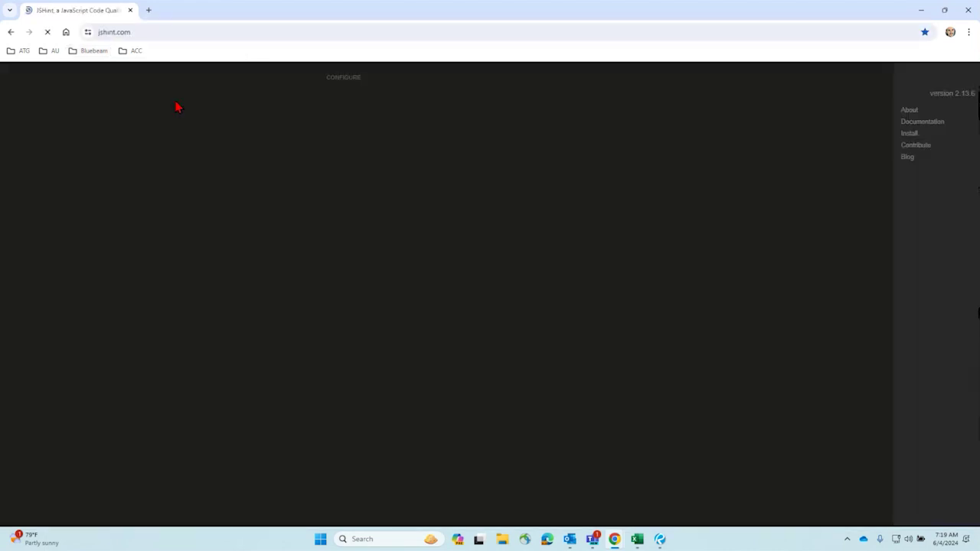
{"action": "left_click", "coordinate": [115, 34]}
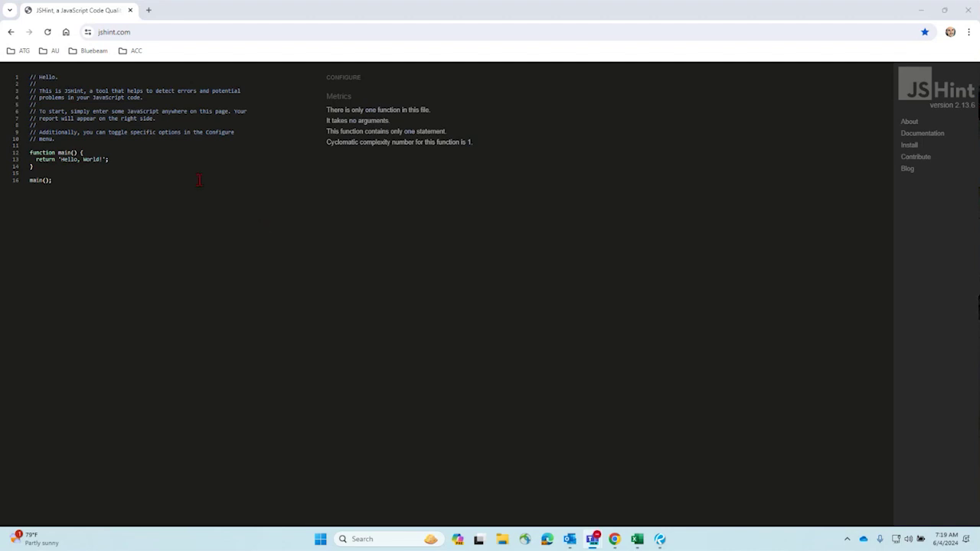
Step: Look over the sample code in JSHint, close its page, and leave the Advanced Editor without changing the query
{"action": "mouse_move", "coordinate": [622, 541]}
{"action": "left_click", "coordinate": [107, 193]}
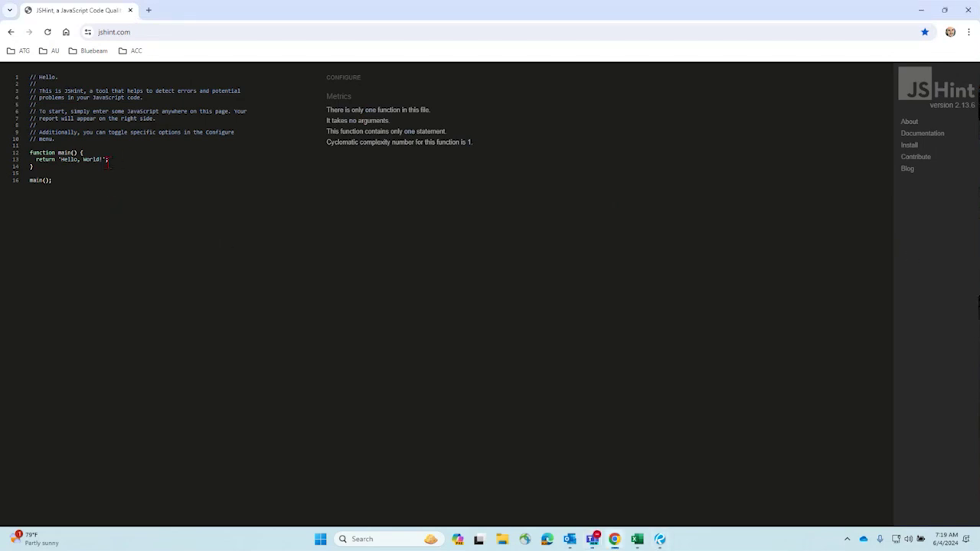
{"action": "left_click_drag", "start_coordinate": [82, 154], "coordinate": [94, 160]}
{"action": "left_click", "coordinate": [96, 160]}
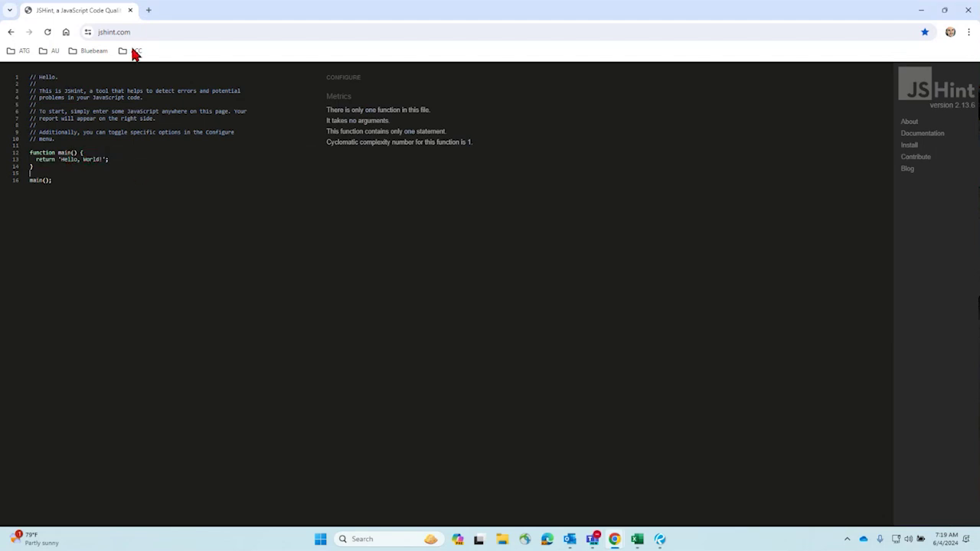
{"action": "left_click", "coordinate": [131, 10]}
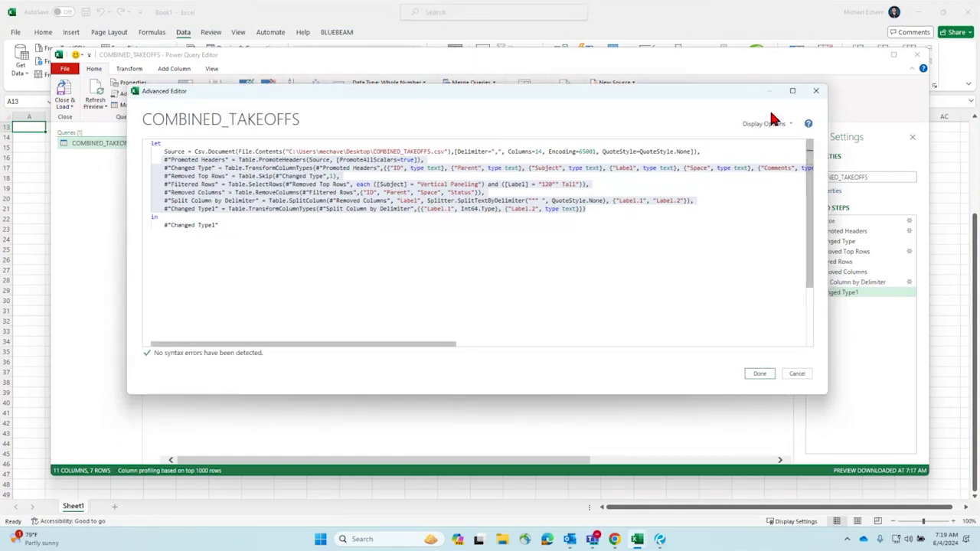
{"action": "left_click", "coordinate": [815, 91]}
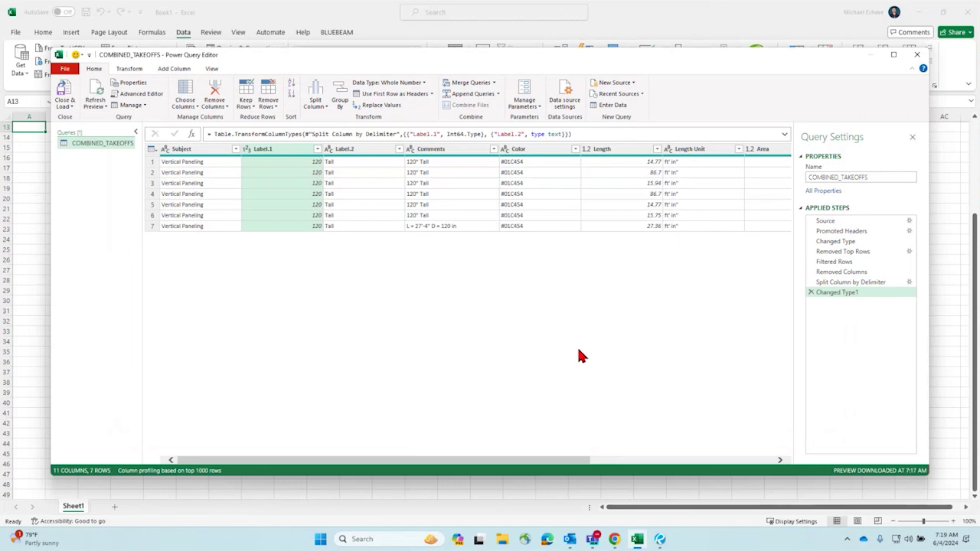
Step: Load the query as a table into the existing worksheet at cell A13 and dismiss the table style tip
{"action": "left_click", "coordinate": [65, 106]}
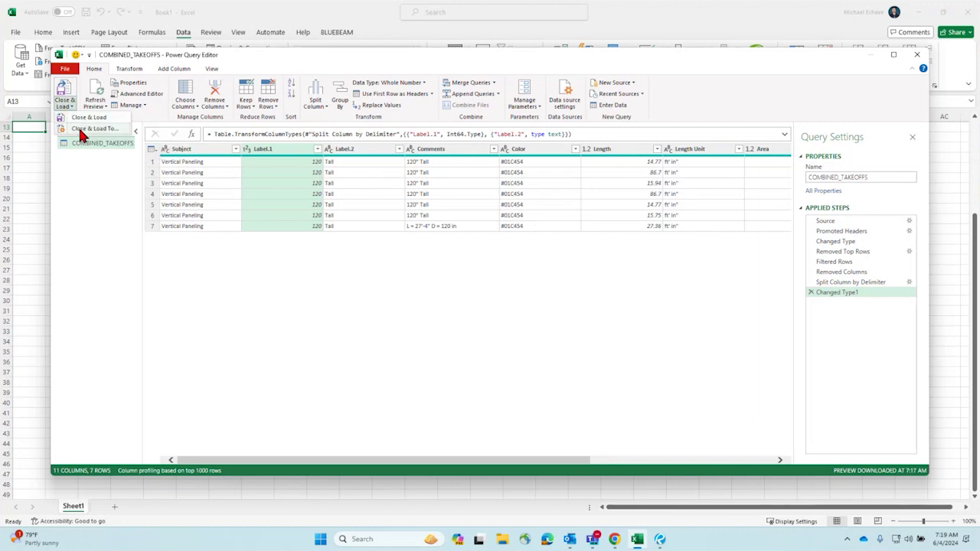
{"action": "left_click", "coordinate": [81, 129]}
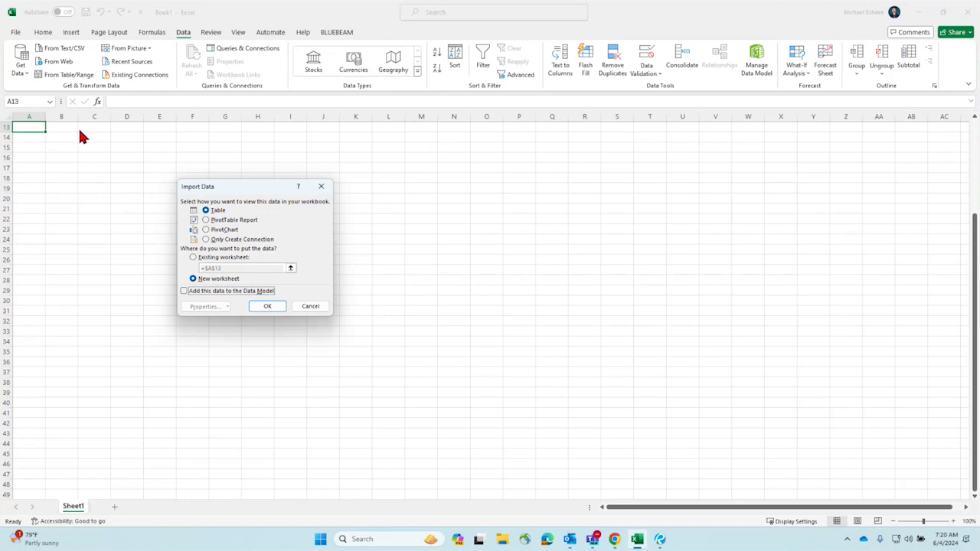
{"action": "left_click", "coordinate": [203, 258]}
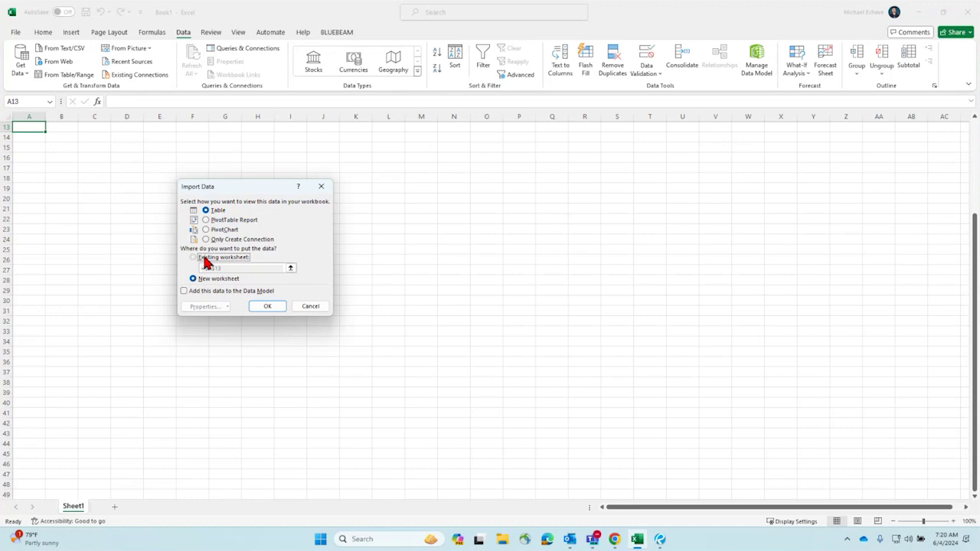
{"action": "left_click", "coordinate": [267, 306]}
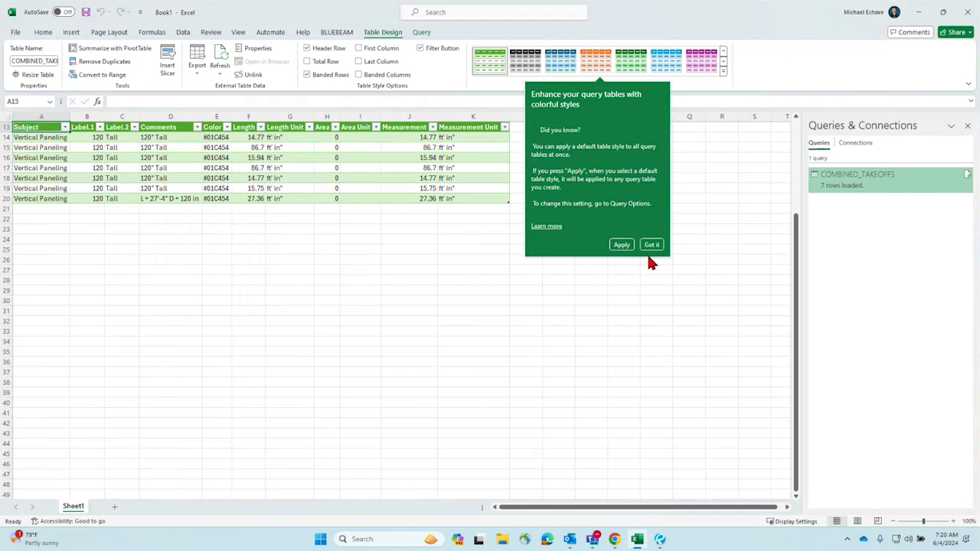
{"action": "left_click", "coordinate": [652, 246]}
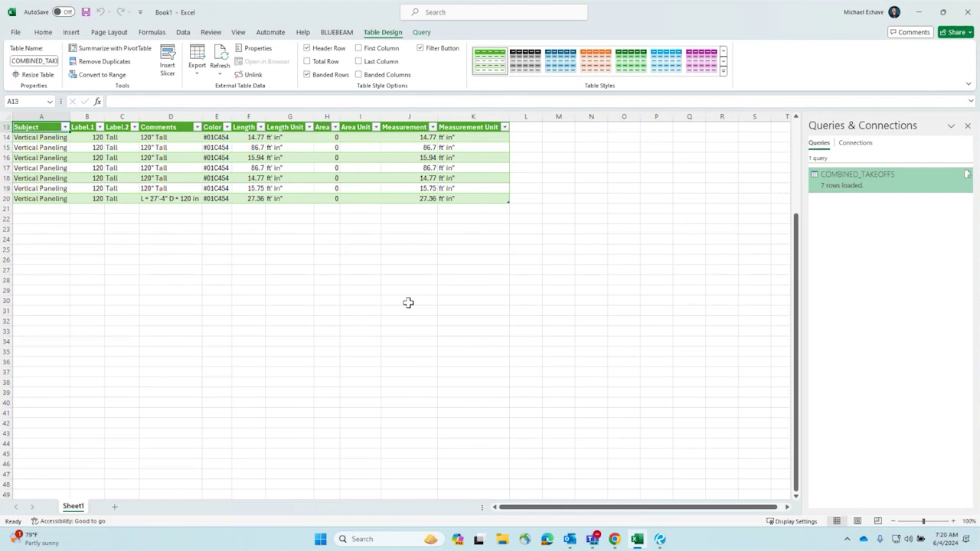
{"action": "left_click", "coordinate": [408, 302]}
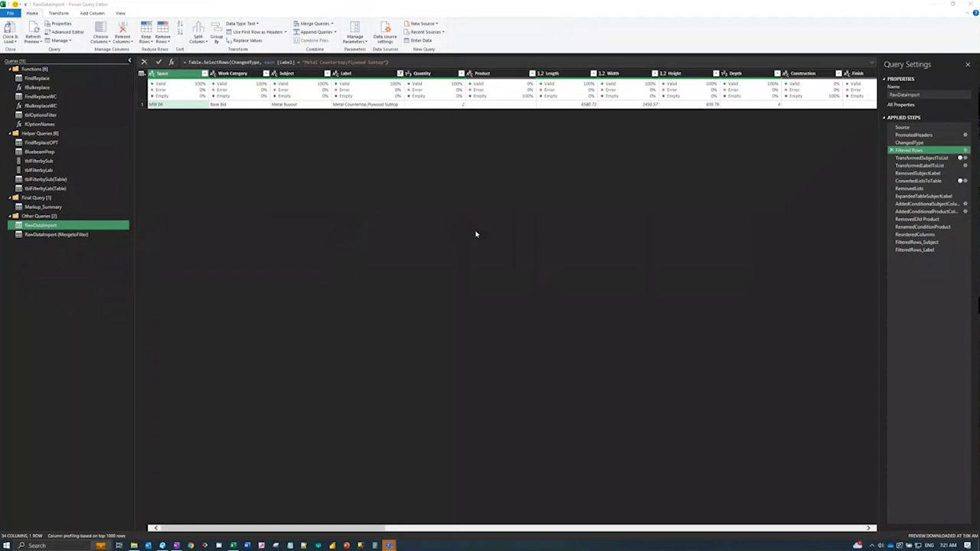
Step: Widen the Label column of RawDataImport, then inspect the lists produced by the TransformedSubjectToList and TransformedLabelToList steps
{"action": "left_click_drag", "start_coordinate": [403, 75], "coordinate": [444, 74]}
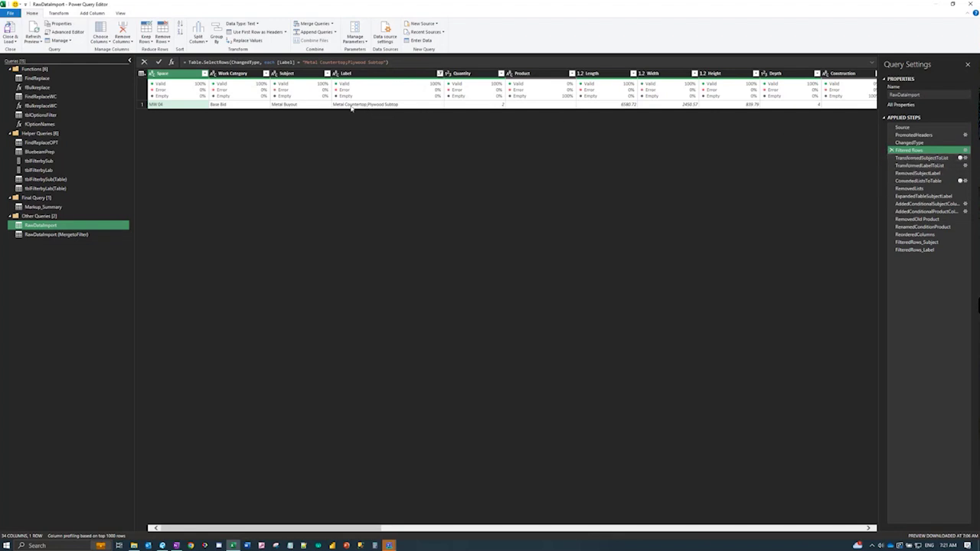
{"action": "left_click", "coordinate": [967, 159]}
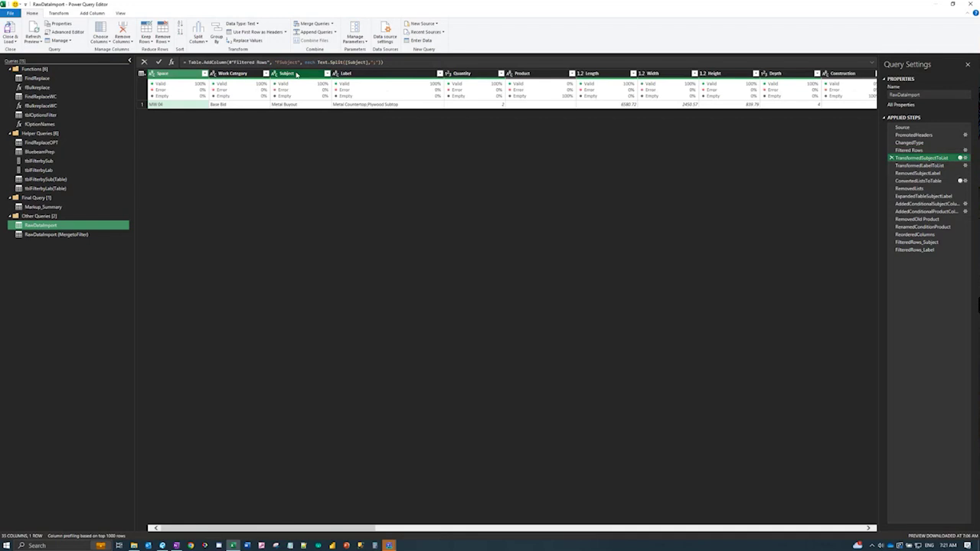
{"action": "scroll", "coordinate": [430, 128], "scroll_direction": "right", "scroll_amount": 10}
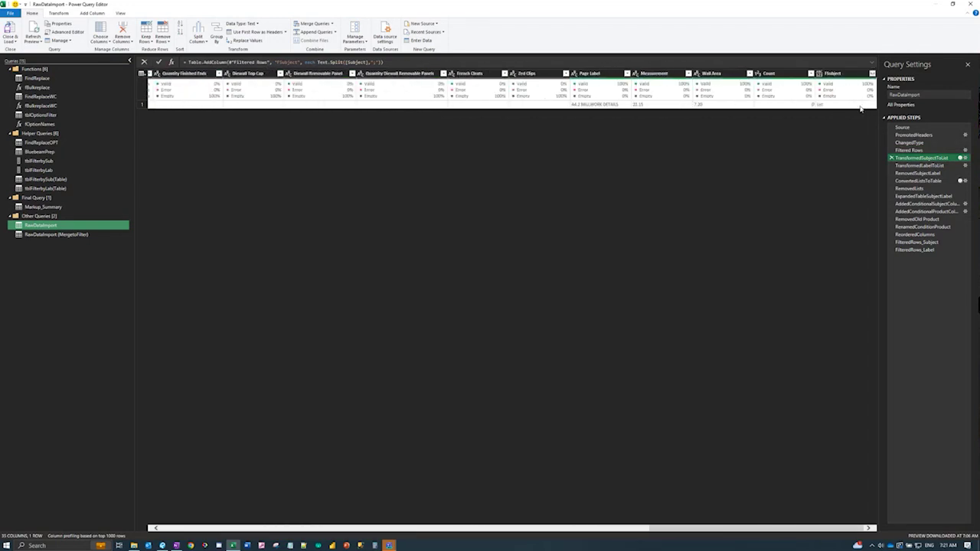
{"action": "left_click", "coordinate": [860, 107]}
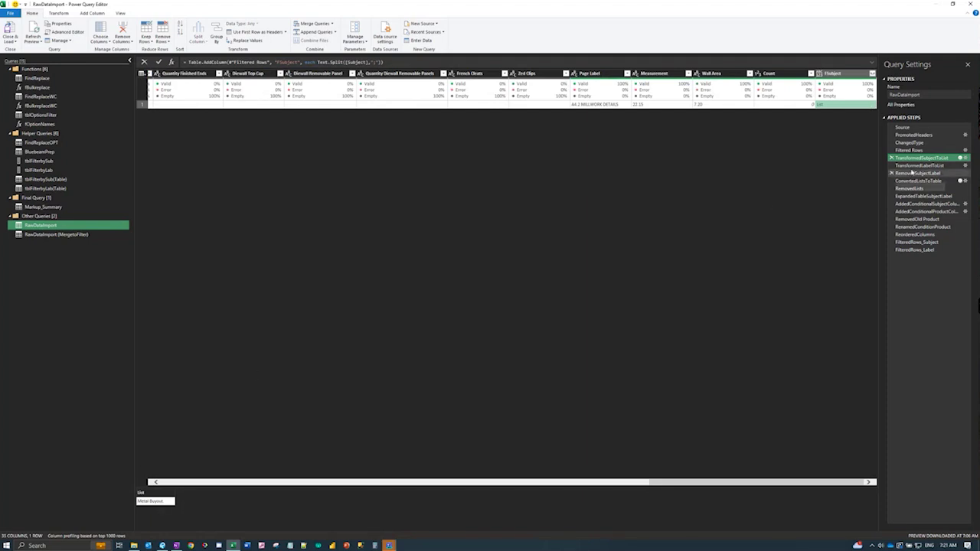
{"action": "left_click", "coordinate": [914, 165]}
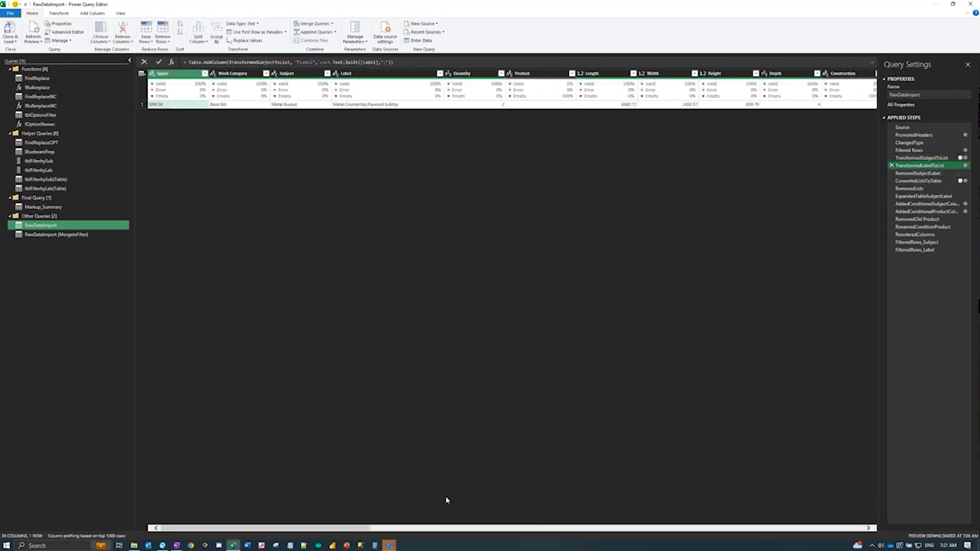
{"action": "left_click_drag", "start_coordinate": [366, 529], "coordinate": [860, 521]}
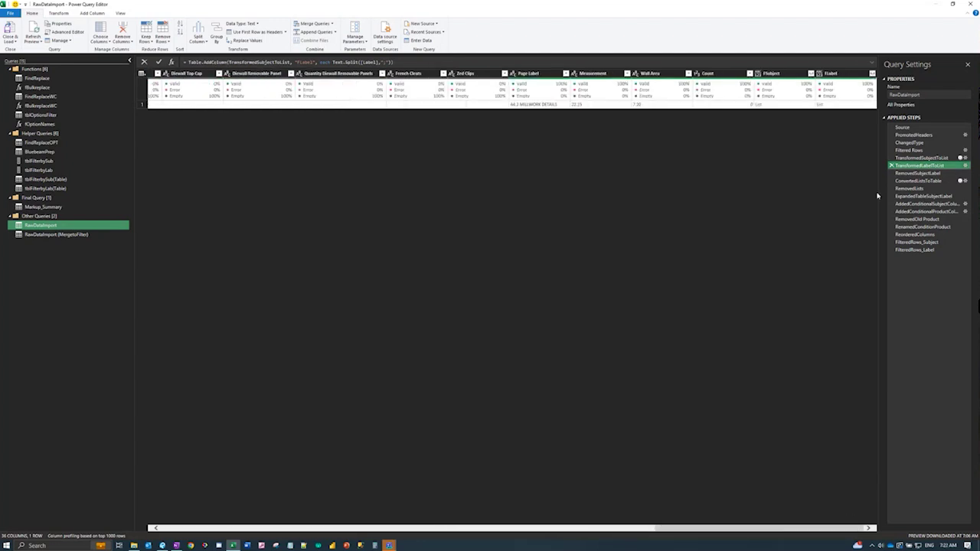
{"action": "left_click", "coordinate": [864, 105]}
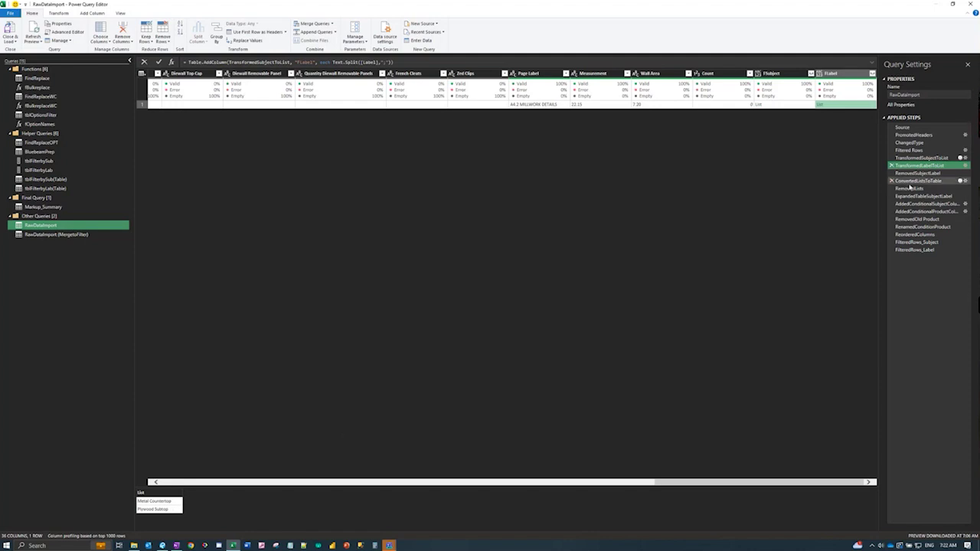
Step: Examine the RawDataImport steps from RemovedSubjectLabel through ExpandedTableSubjectLabel, including the nested table in the Custom column
{"action": "left_click", "coordinate": [916, 174]}
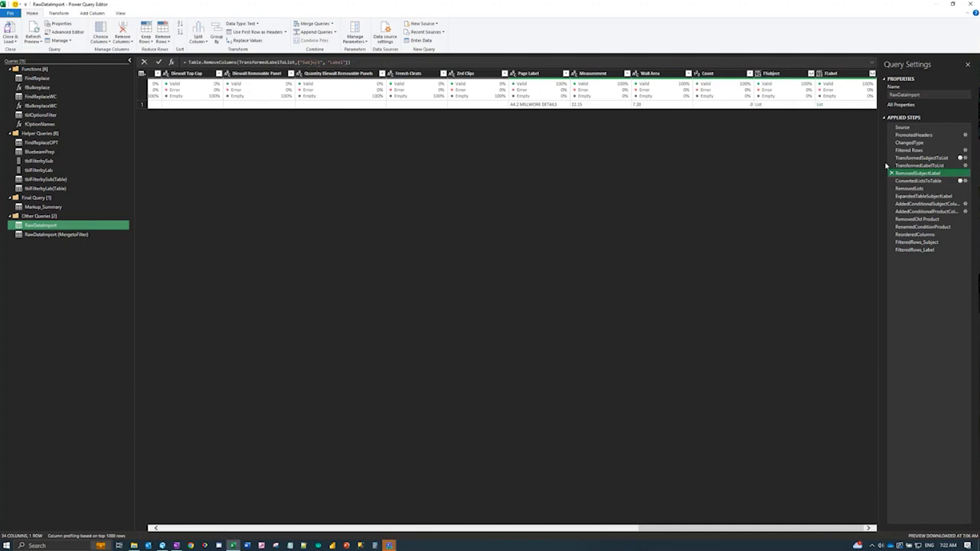
{"action": "left_click", "coordinate": [923, 180]}
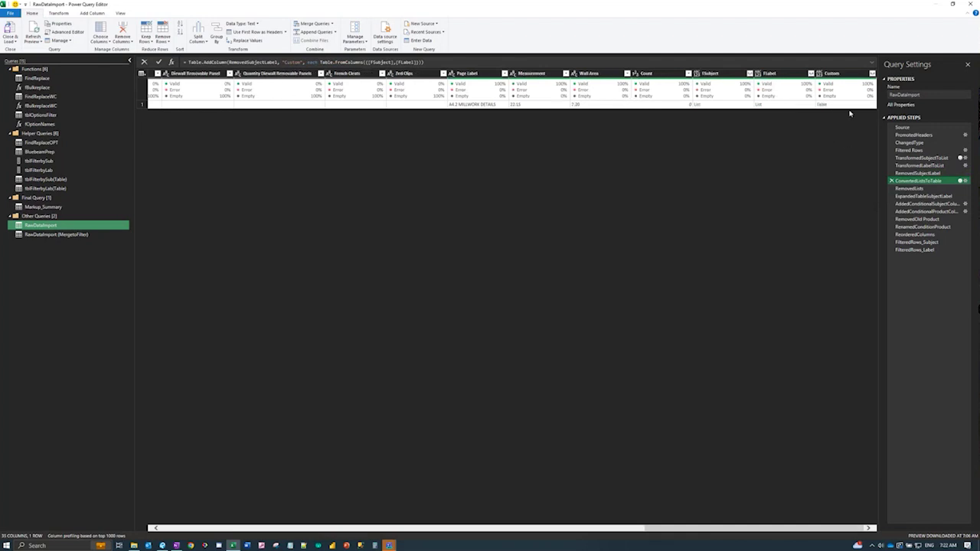
{"action": "left_click", "coordinate": [863, 105]}
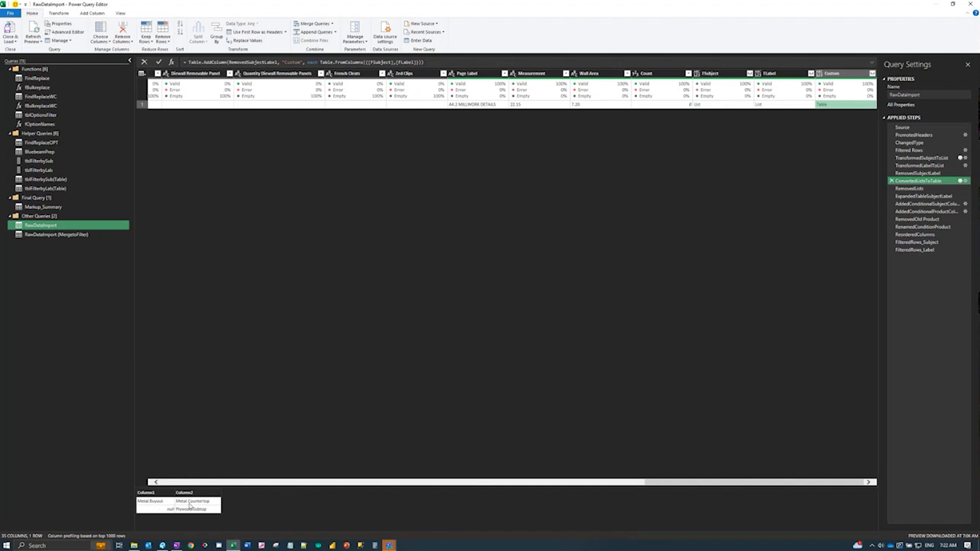
{"action": "left_click", "coordinate": [909, 189]}
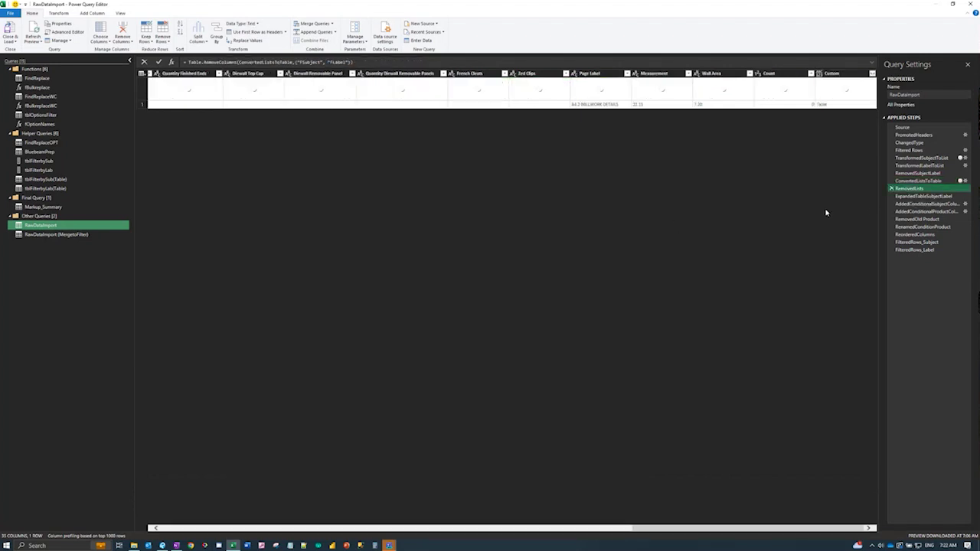
{"action": "left_click", "coordinate": [918, 198]}
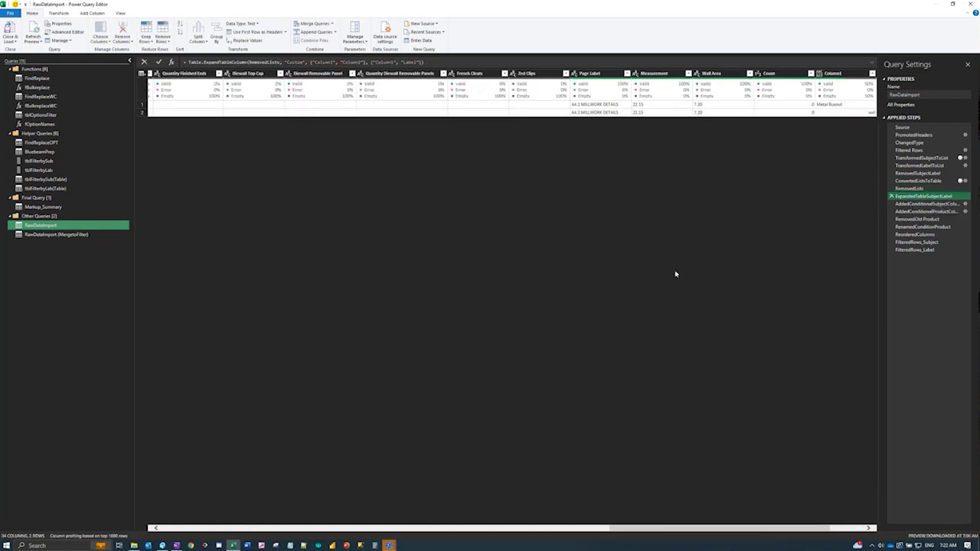
{"action": "scroll", "coordinate": [682, 266], "scroll_direction": "right", "scroll_amount": 3}
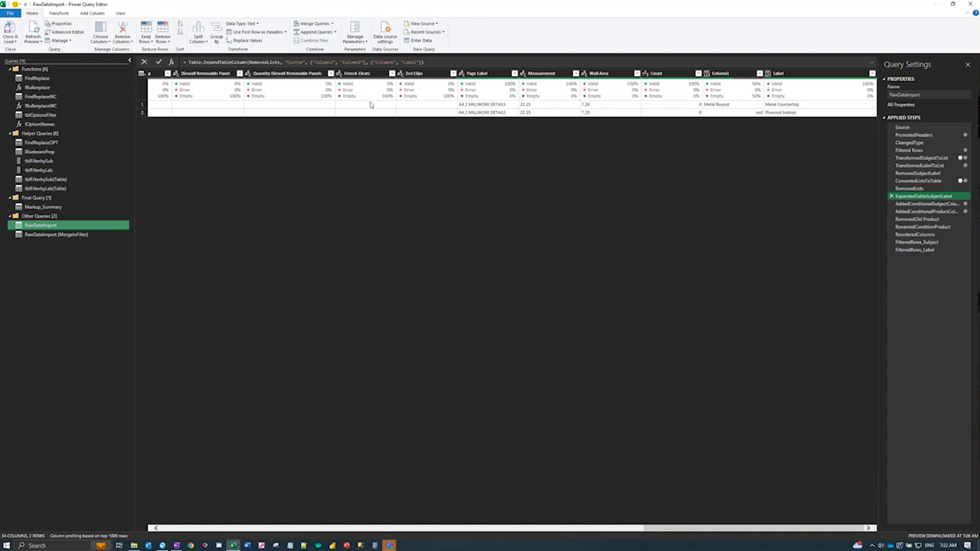
{"action": "scroll", "coordinate": [374, 107], "scroll_direction": "left", "scroll_amount": 10}
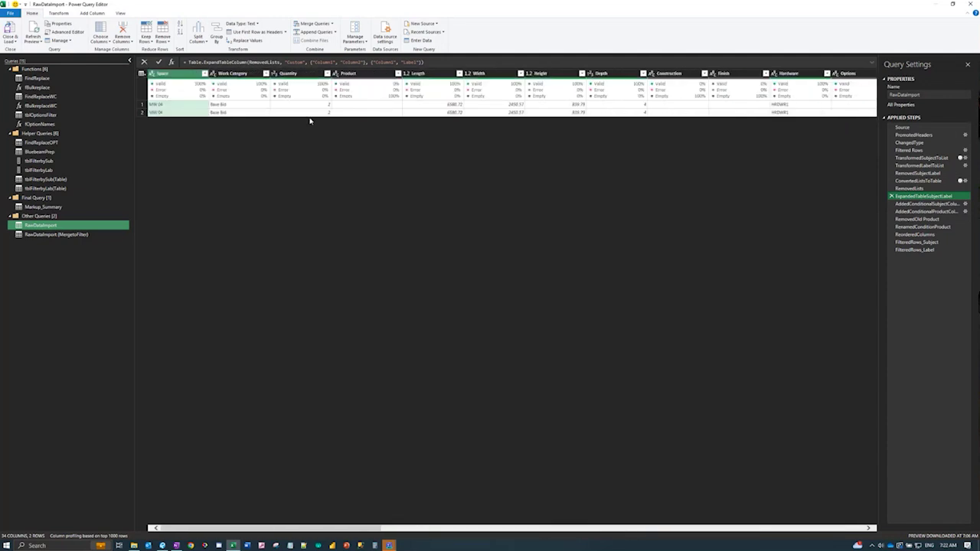
{"action": "scroll", "coordinate": [459, 118], "scroll_direction": "right", "scroll_amount": 10}
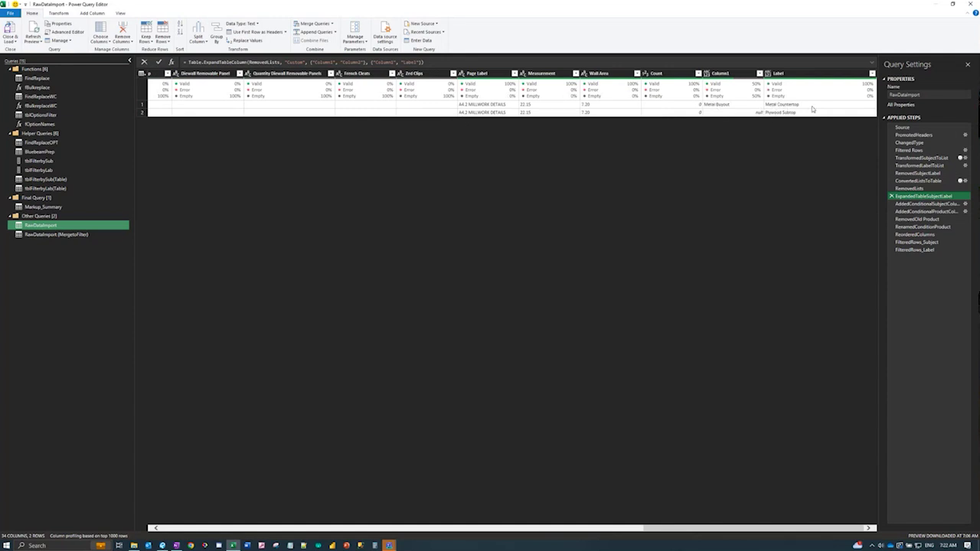
Step: Review the conditional Subject and Product column steps, the RemovedOld Product step and the final FilteredRows_Label step
{"action": "left_click", "coordinate": [927, 203]}
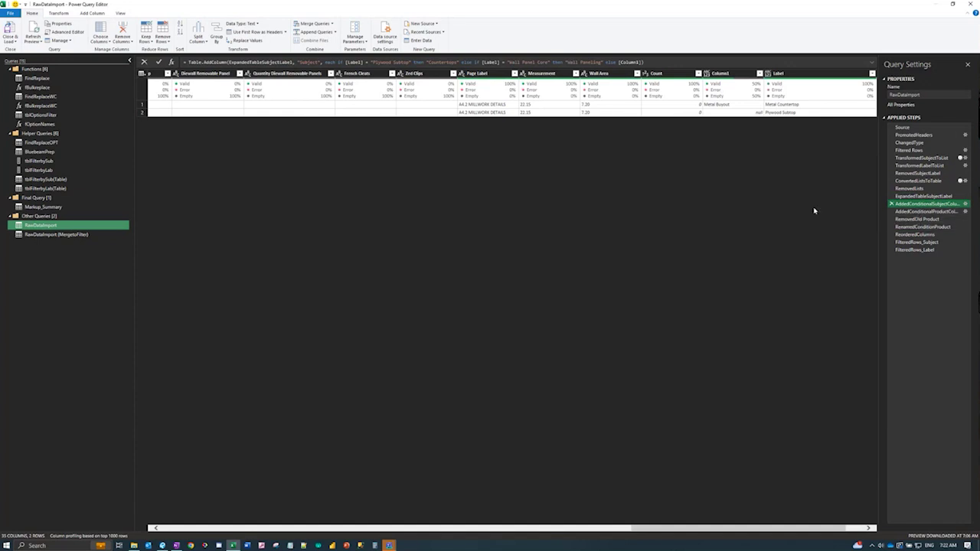
{"action": "scroll", "coordinate": [815, 210], "scroll_direction": "right", "scroll_amount": 2}
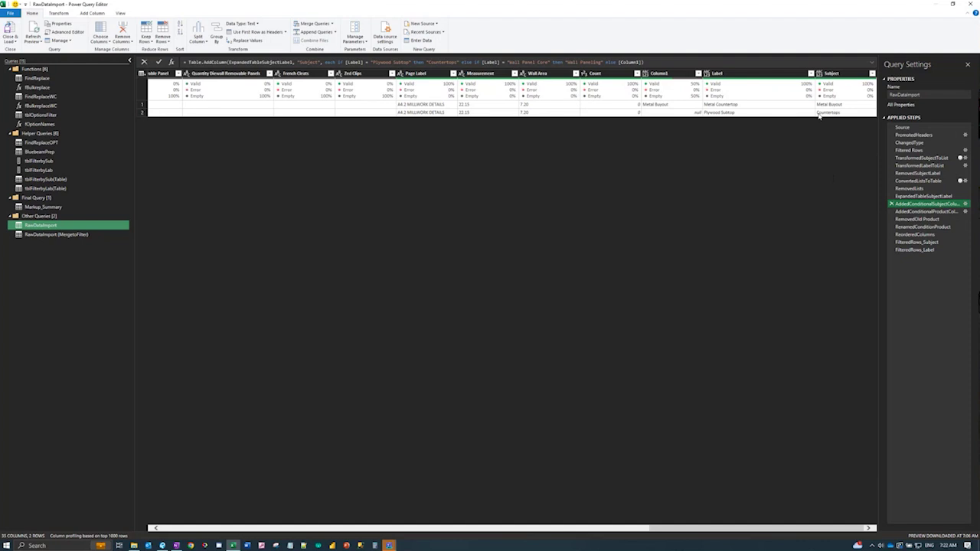
{"action": "left_click", "coordinate": [910, 212]}
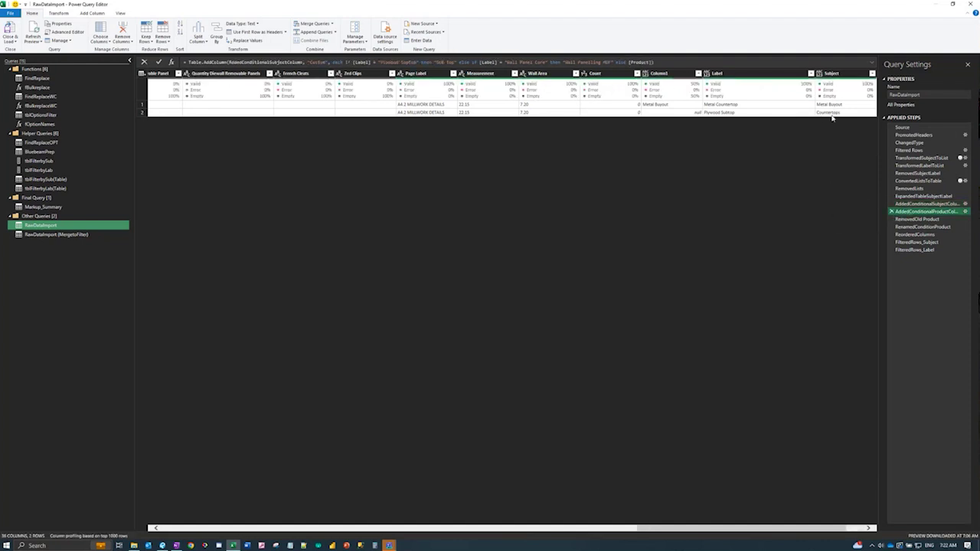
{"action": "left_click", "coordinate": [916, 220]}
{"action": "left_click", "coordinate": [912, 251]}
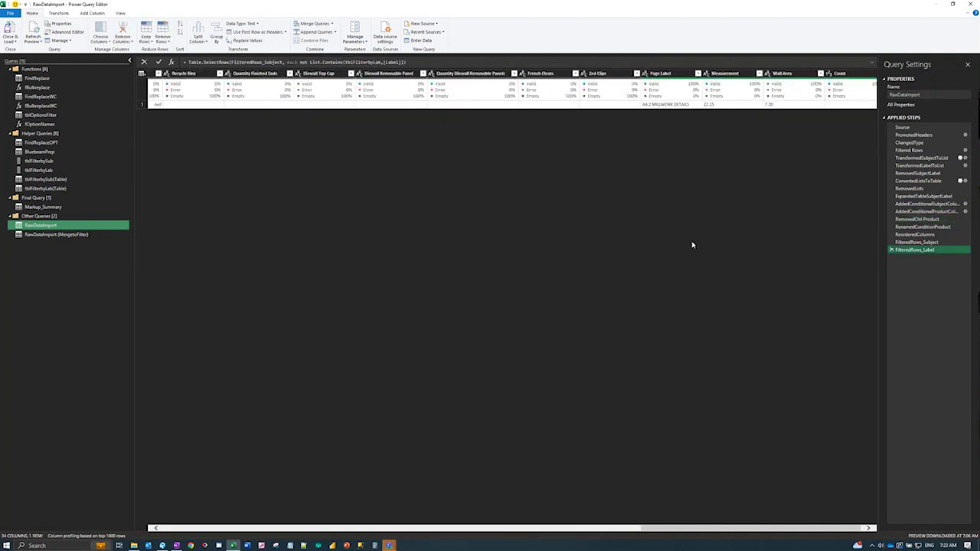
{"action": "scroll", "coordinate": [601, 166], "scroll_direction": "left", "scroll_amount": 5}
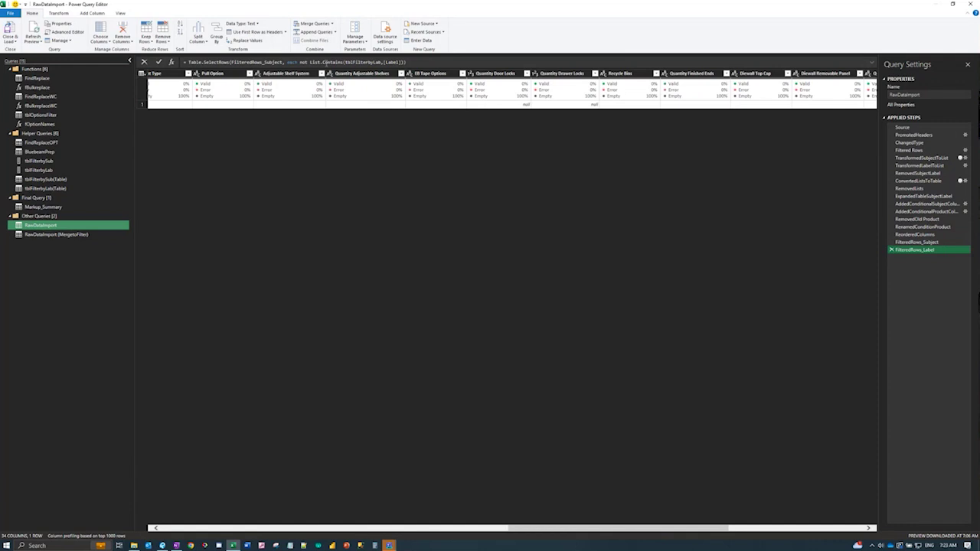
Step: Compare the rows at the ReorderedColumns step with the original row at the Filtered Rows step
{"action": "left_click", "coordinate": [912, 234]}
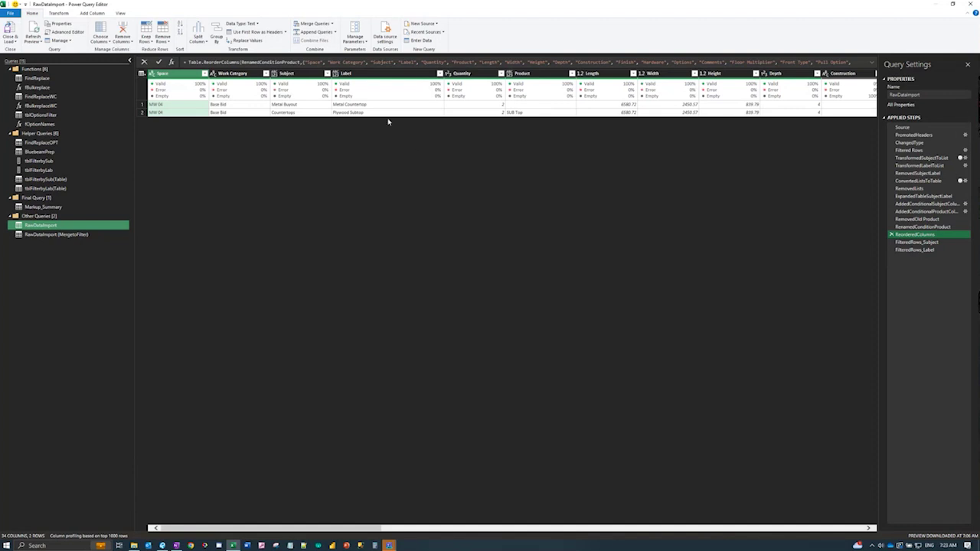
{"action": "scroll", "coordinate": [596, 120], "scroll_direction": "right", "scroll_amount": 1}
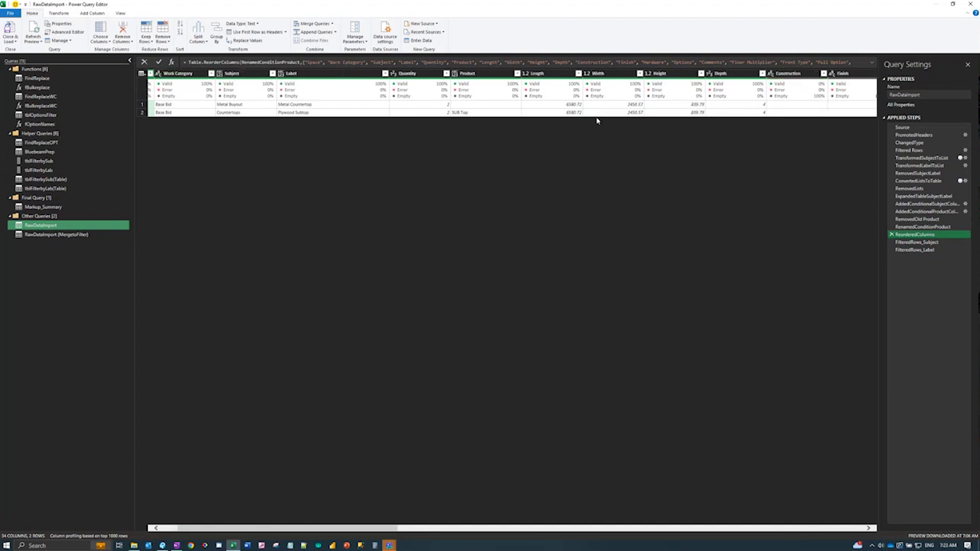
{"action": "scroll", "coordinate": [597, 120], "scroll_direction": "right", "scroll_amount": 2}
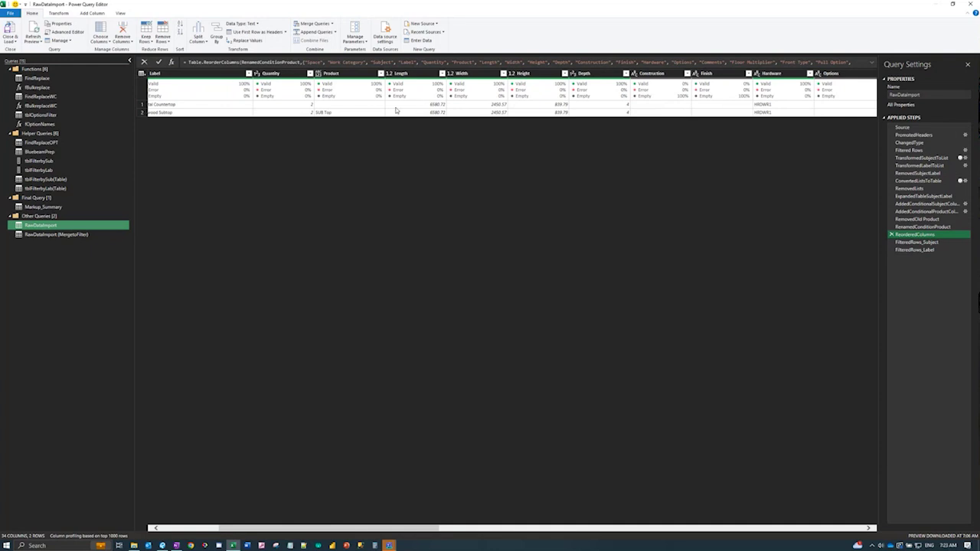
{"action": "scroll", "coordinate": [396, 111], "scroll_direction": "left", "scroll_amount": 3}
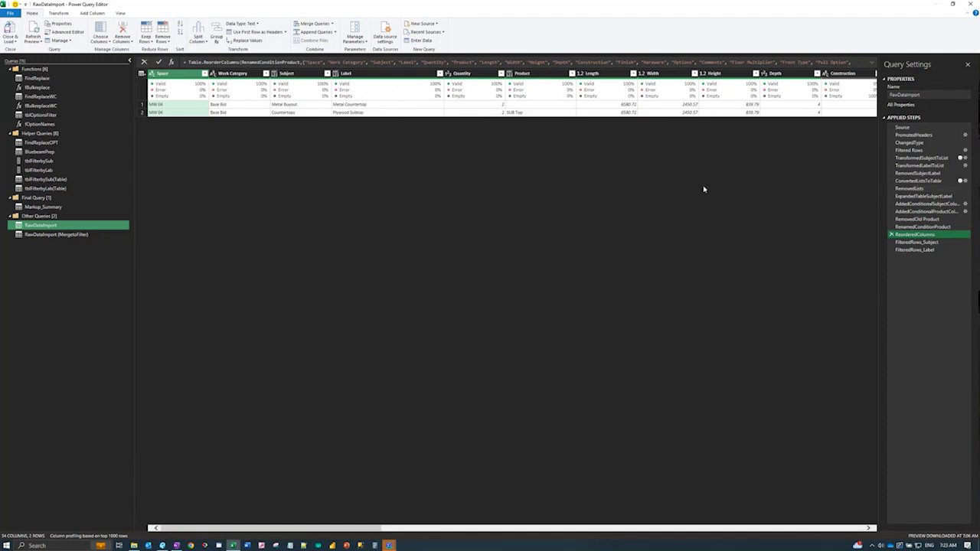
{"action": "left_click", "coordinate": [910, 152]}
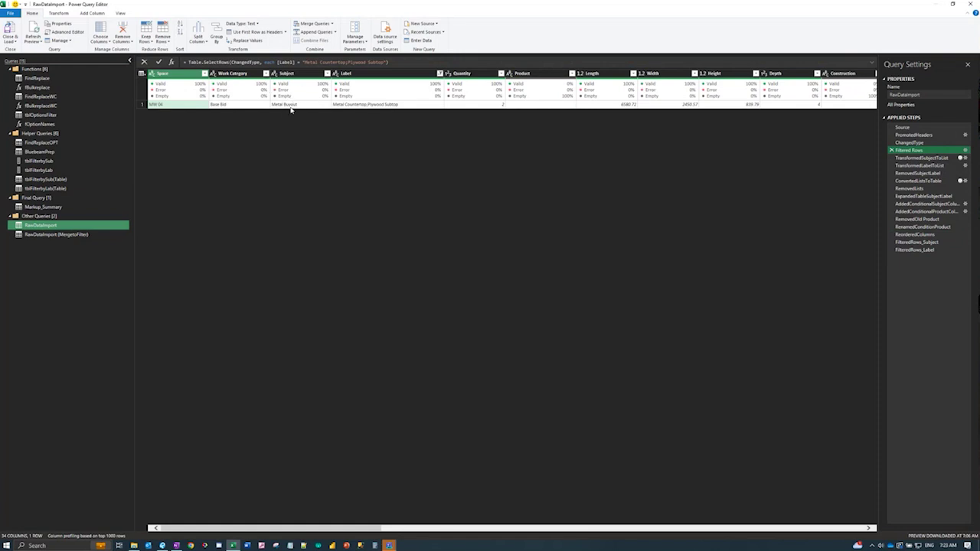
{"action": "left_click", "coordinate": [346, 75], "text": "ctrl"}
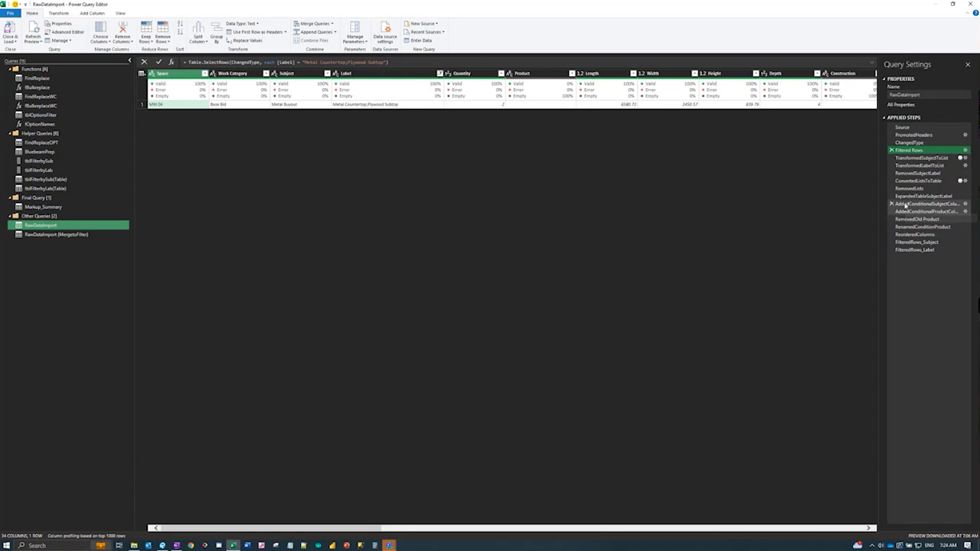
{"action": "left_click", "coordinate": [911, 234]}
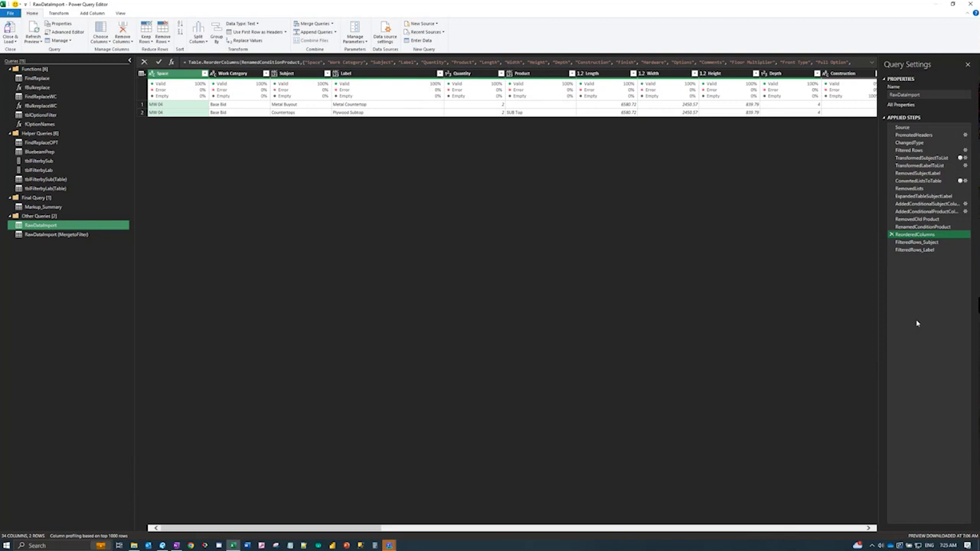
Step: Open the delimiter split options for the Space column, choose splitting into rows, and cancel without applying the split
{"action": "left_click", "coordinate": [206, 43]}
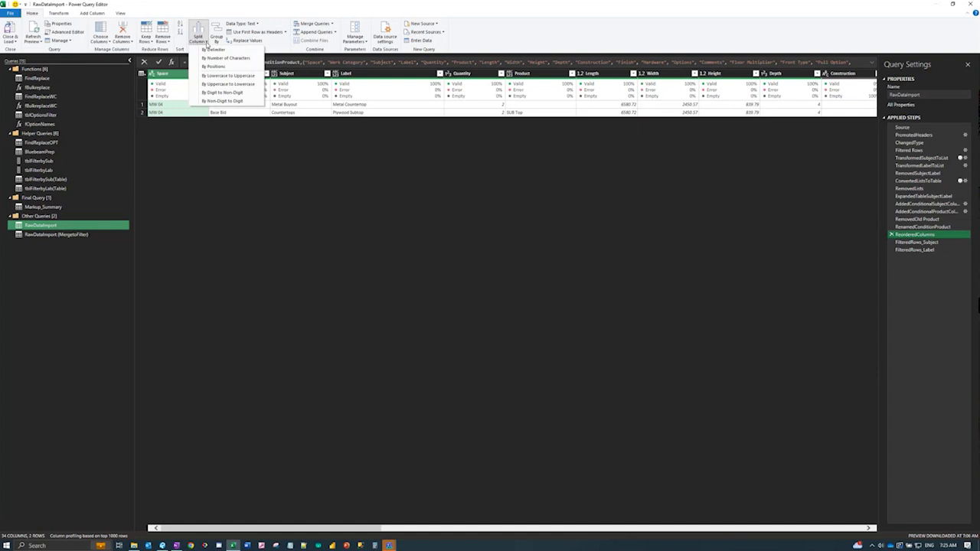
{"action": "left_click", "coordinate": [214, 50]}
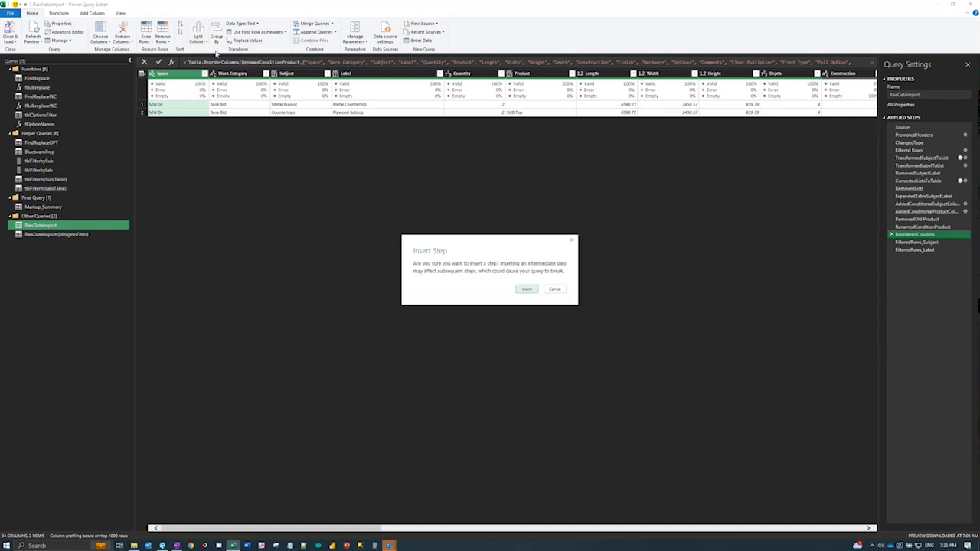
{"action": "left_click", "coordinate": [527, 290]}
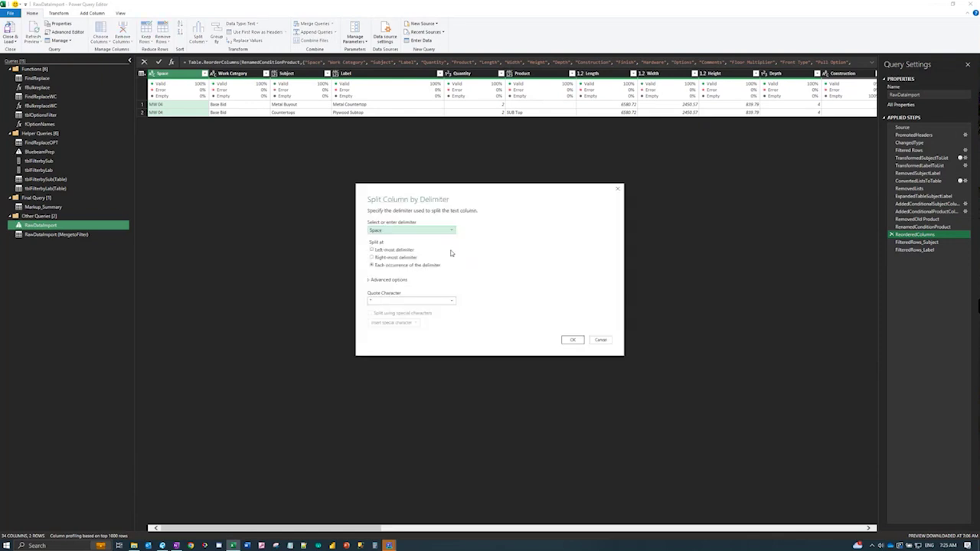
{"action": "left_click", "coordinate": [370, 280]}
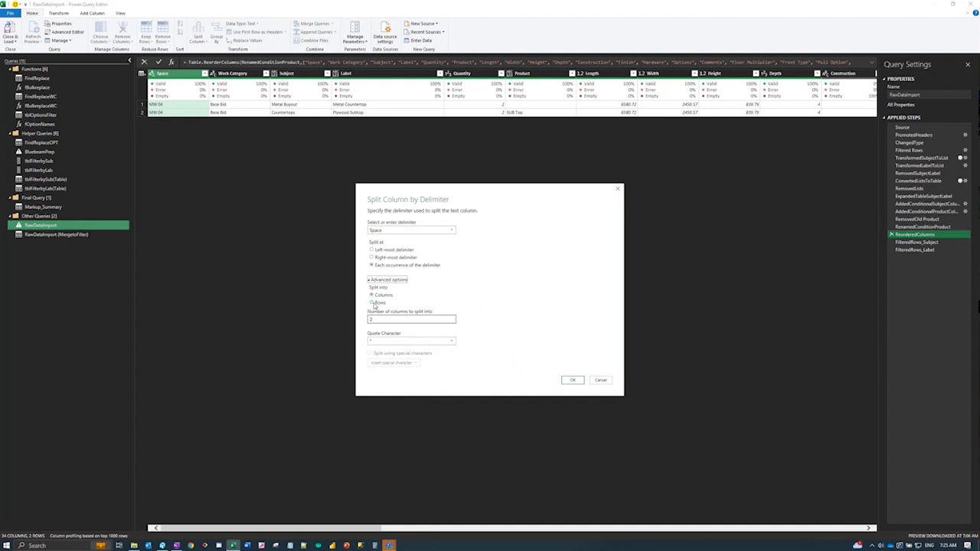
{"action": "left_click", "coordinate": [372, 302]}
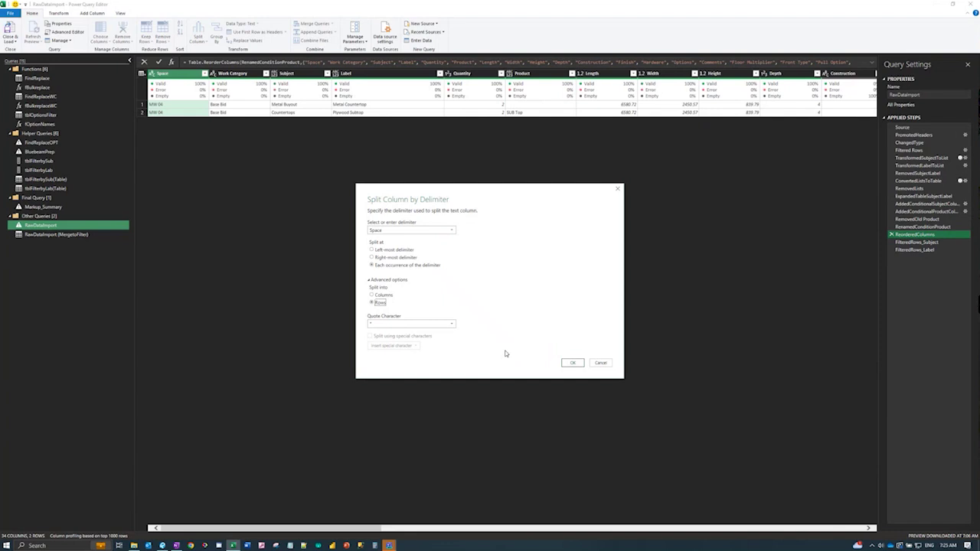
{"action": "left_click", "coordinate": [601, 364]}
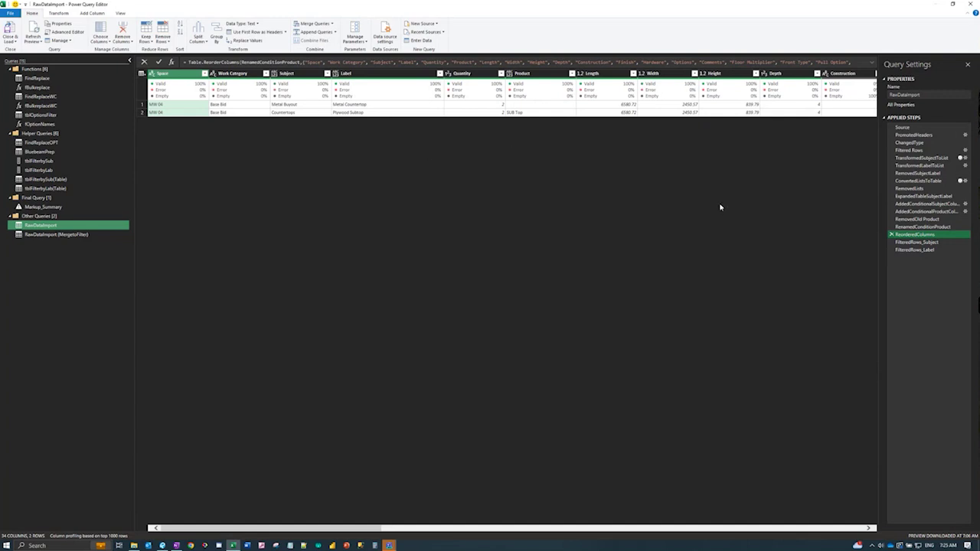
Step: Delete the Filtered Rows step from the RawDataImport query and confirm the deletion
{"action": "left_click", "coordinate": [909, 150]}
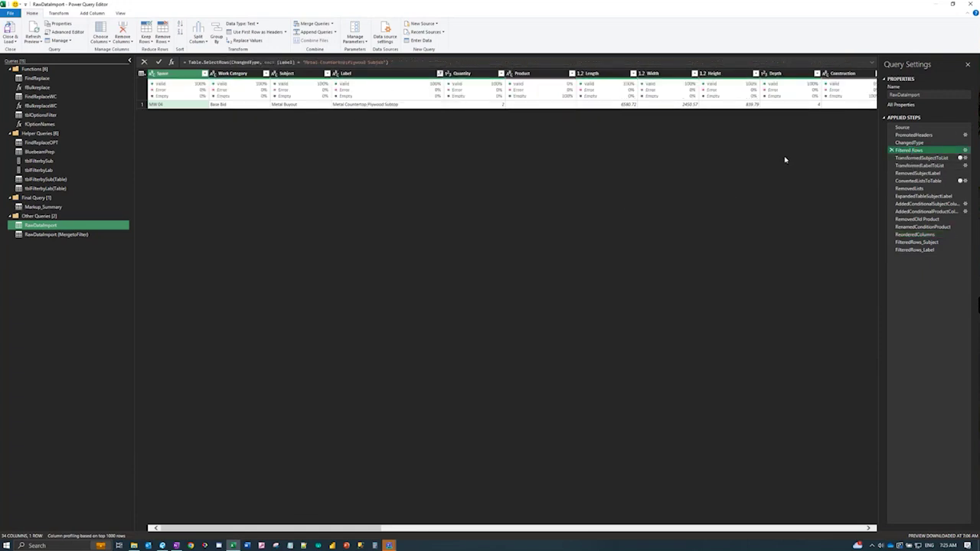
{"action": "left_click", "coordinate": [892, 150]}
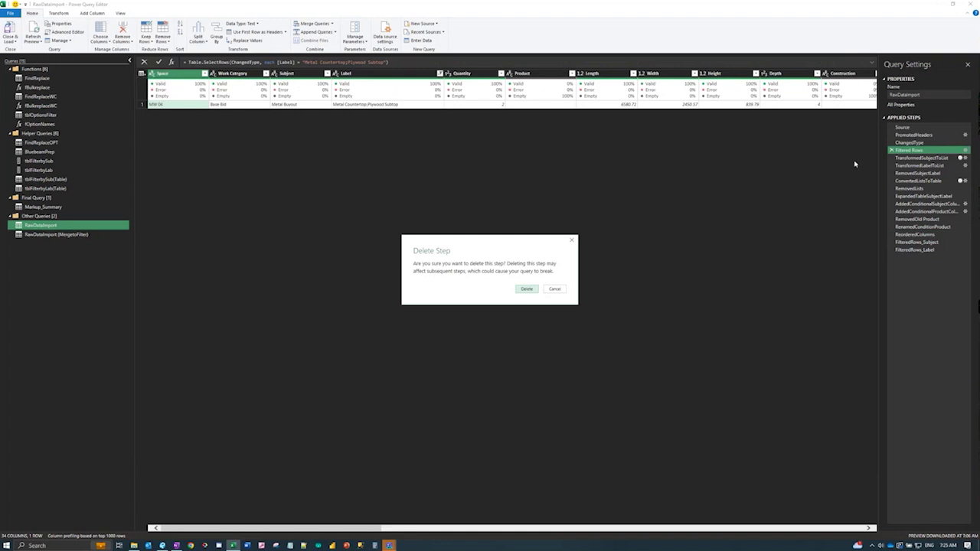
{"action": "left_click", "coordinate": [529, 290]}
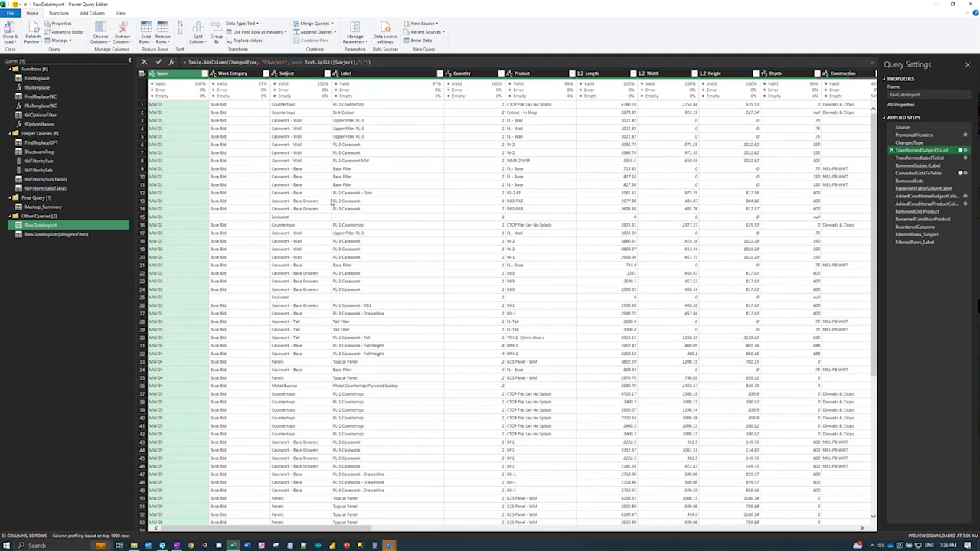
Step: Examine the Subject and Label values across all rows at the TransformedSubjectToList step, including the Excluded and combined-label rows
{"action": "left_click", "coordinate": [295, 217]}
{"action": "left_click", "coordinate": [283, 291]}
{"action": "left_click", "coordinate": [282, 299]}
{"action": "left_click", "coordinate": [297, 354]}
{"action": "scroll", "coordinate": [337, 349], "scroll_direction": "down", "scroll_amount": 2}
{"action": "scroll", "coordinate": [335, 348], "scroll_direction": "down", "scroll_amount": 7}
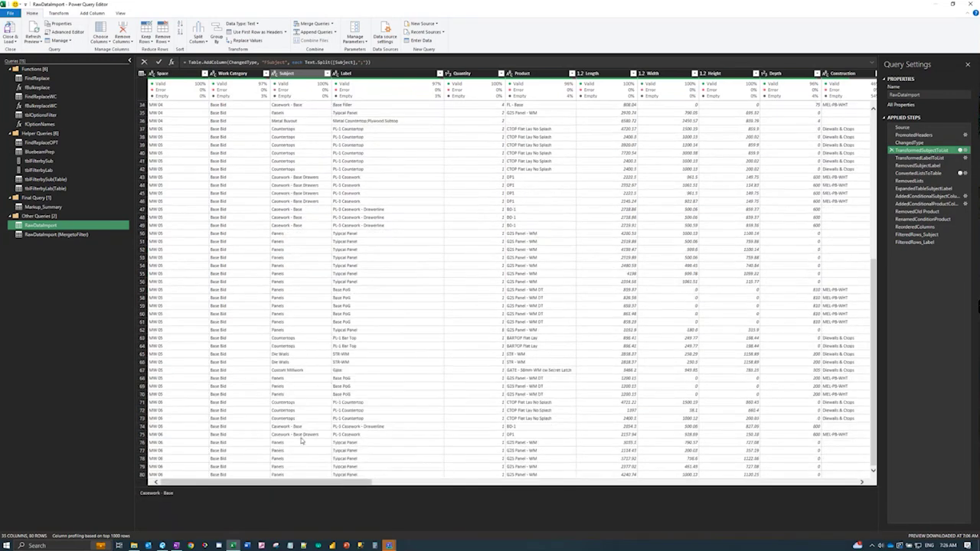
{"action": "scroll", "coordinate": [303, 376], "scroll_direction": "up", "scroll_amount": 2}
{"action": "scroll", "coordinate": [312, 372], "scroll_direction": "up", "scroll_amount": 8}
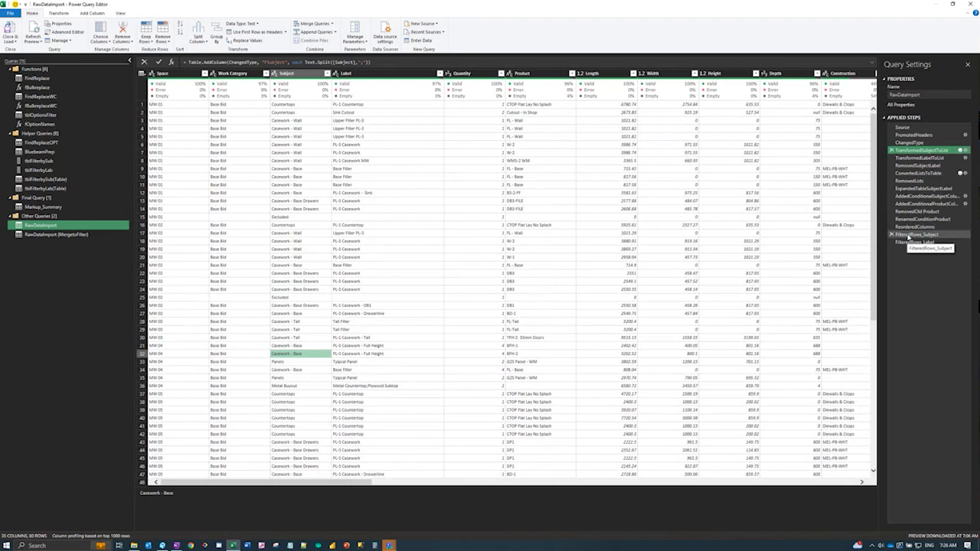
{"action": "left_click", "coordinate": [349, 217]}
{"action": "left_click", "coordinate": [372, 298]}
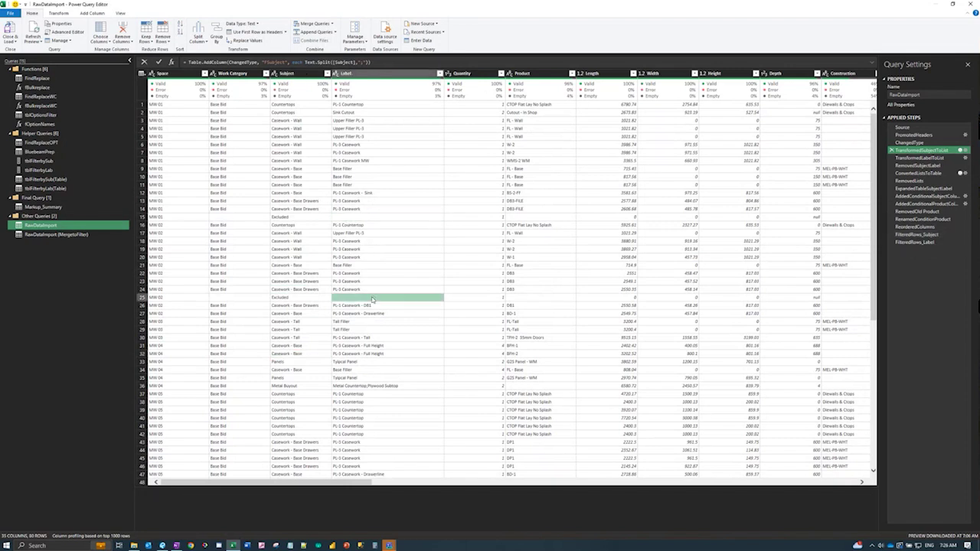
Step: Review the rows at the FilteredRows_Subject and FilteredRows_Label steps, and inspect the tblFilterbyLab and tblFilterbySub lists that drive them
{"action": "left_click", "coordinate": [915, 234]}
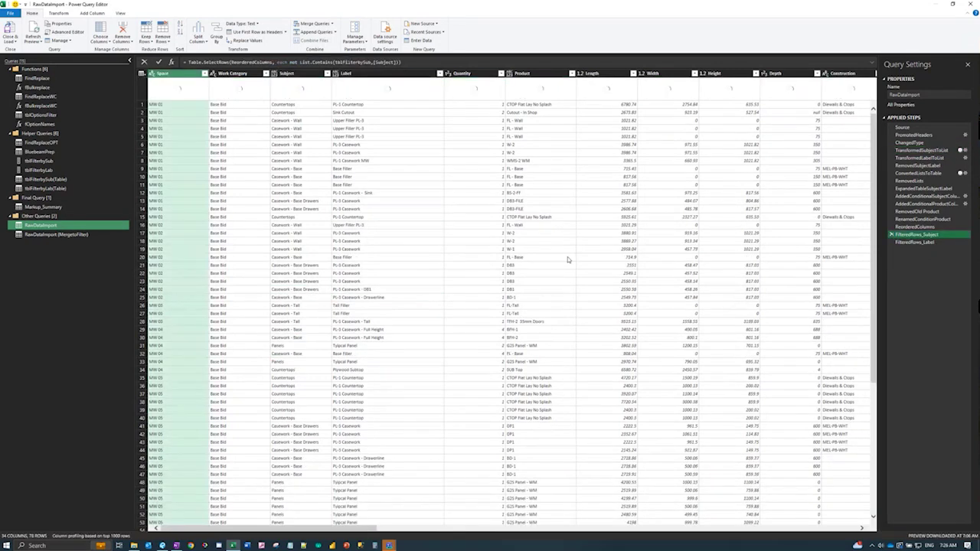
{"action": "left_click", "coordinate": [943, 241]}
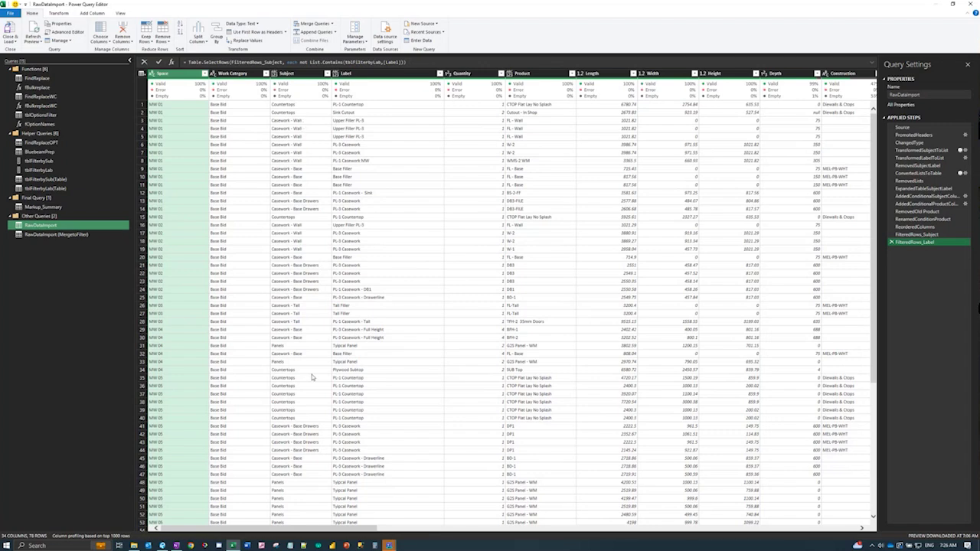
{"action": "scroll", "coordinate": [312, 377], "scroll_direction": "down", "scroll_amount": 8}
{"action": "scroll", "coordinate": [301, 434], "scroll_direction": "up", "scroll_amount": 8}
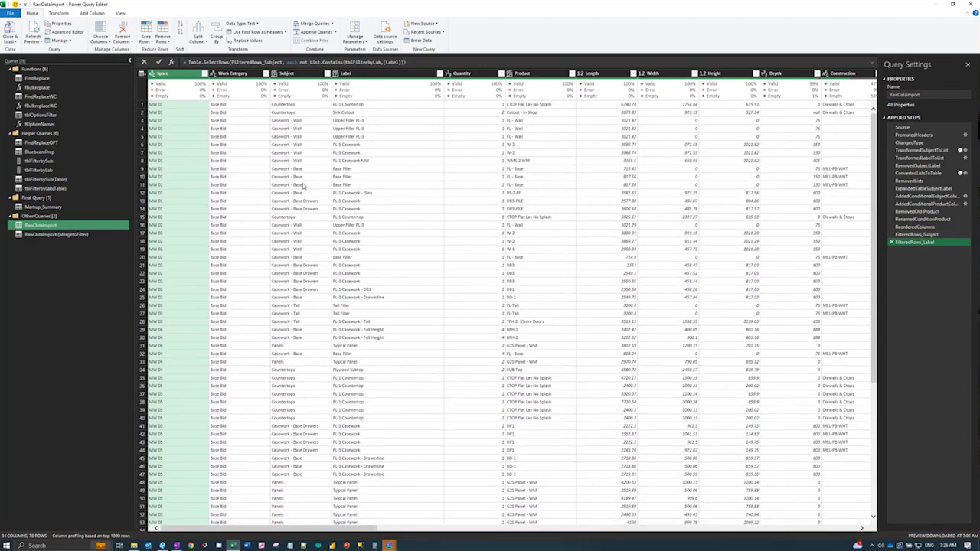
{"action": "left_click", "coordinate": [35, 171]}
{"action": "left_click", "coordinate": [46, 161]}
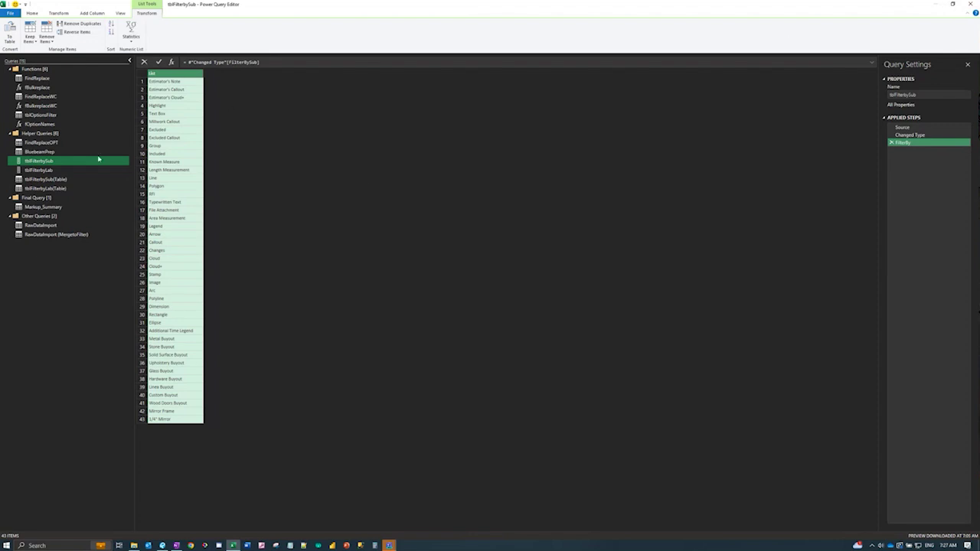
Step: Return to the RawDataImport query and close the Power Query Editor
{"action": "left_click", "coordinate": [40, 225]}
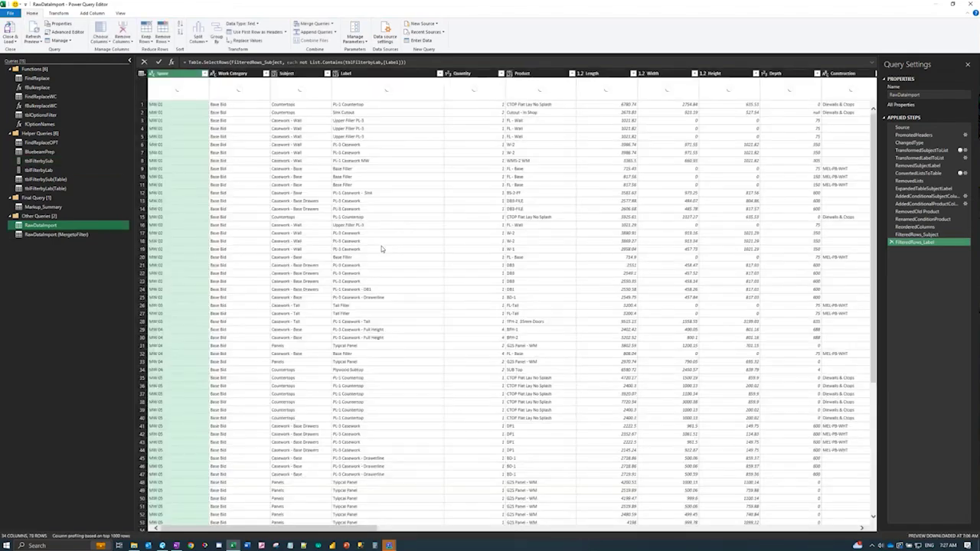
{"action": "left_click", "coordinate": [971, 5]}
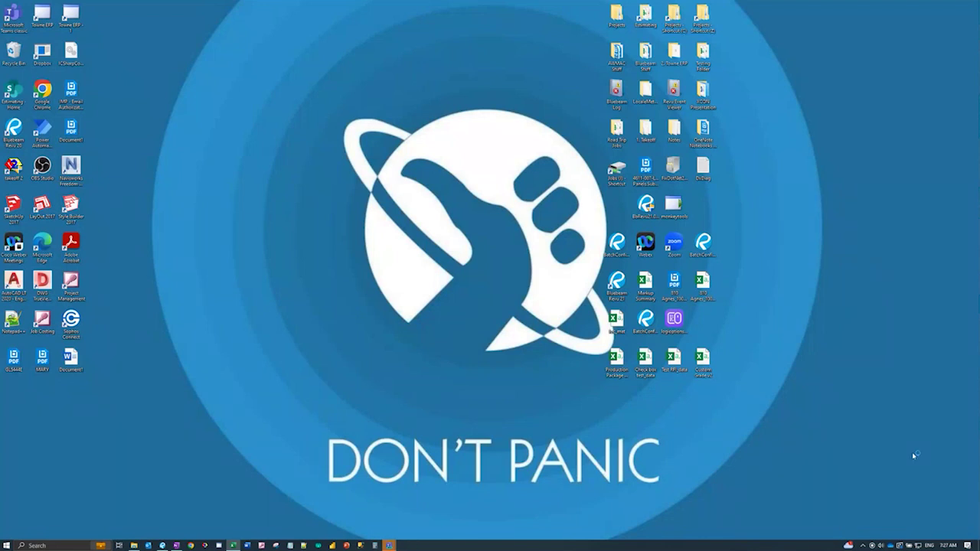
{"action": "left_click", "coordinate": [955, 456]}
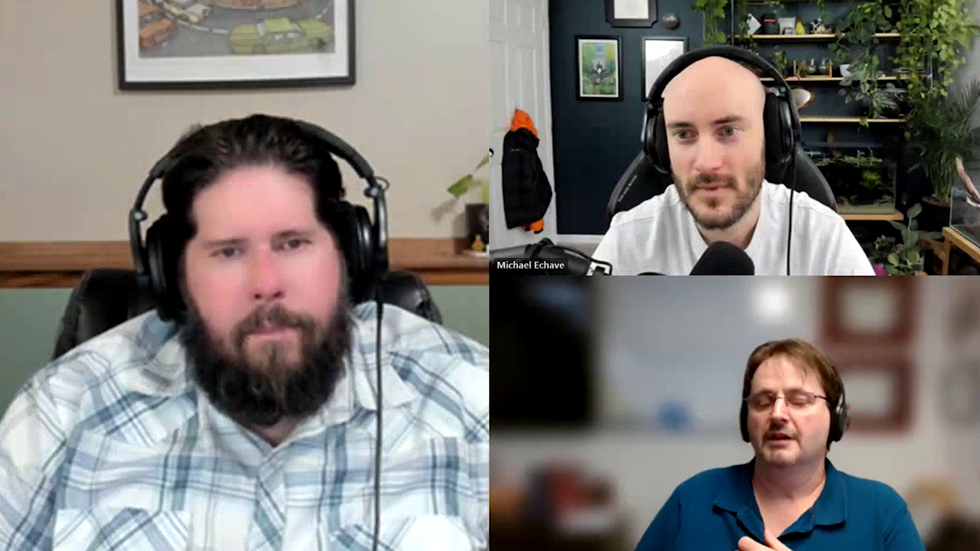